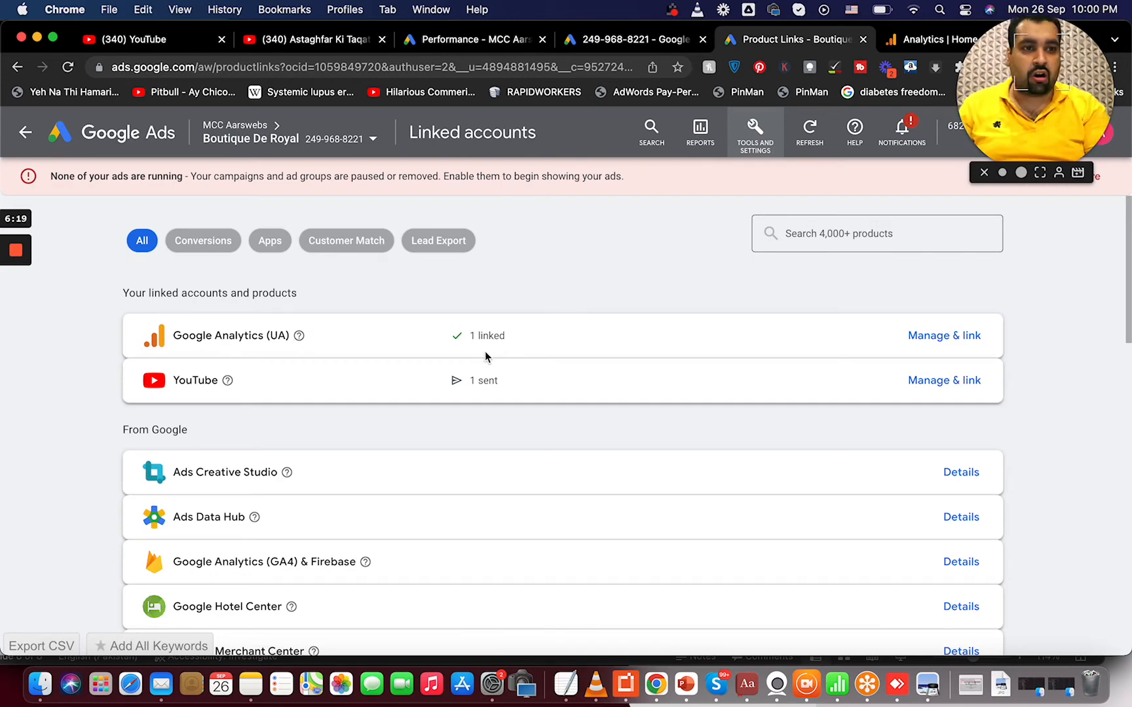
- Review the Google Analytics (UA) link details for the Boutique De Royal account and return to the linked accounts list
{"action": "left_click", "coordinate": [927, 337]}
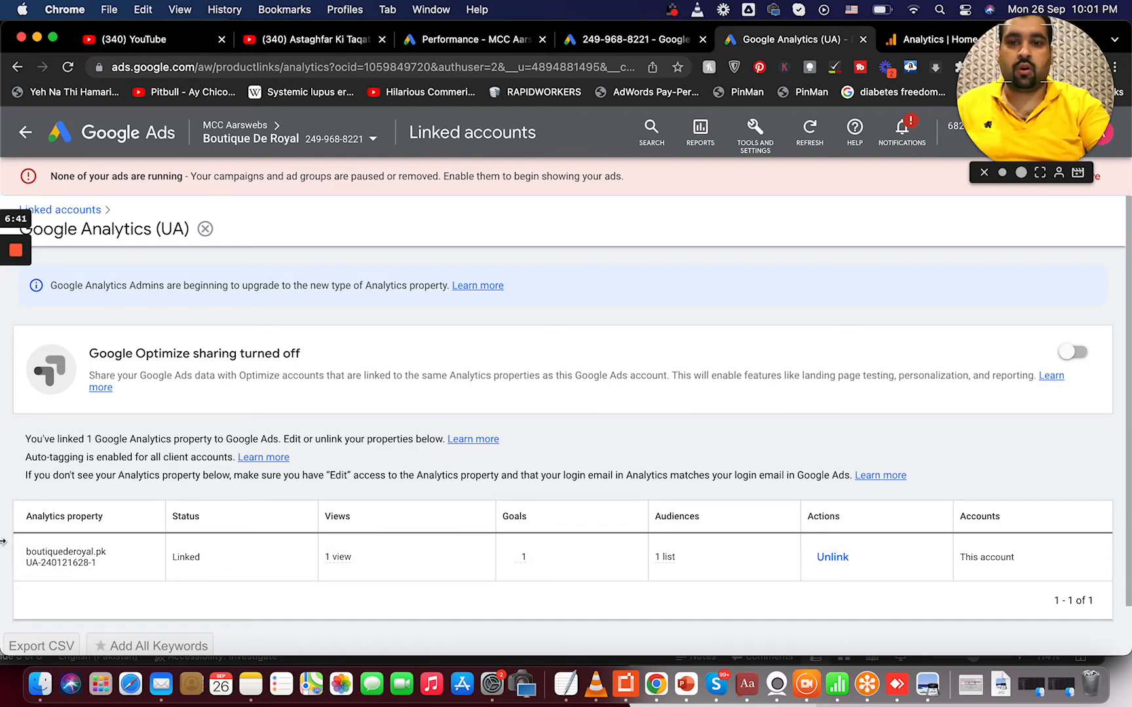
{"action": "left_click", "coordinate": [14, 136]}
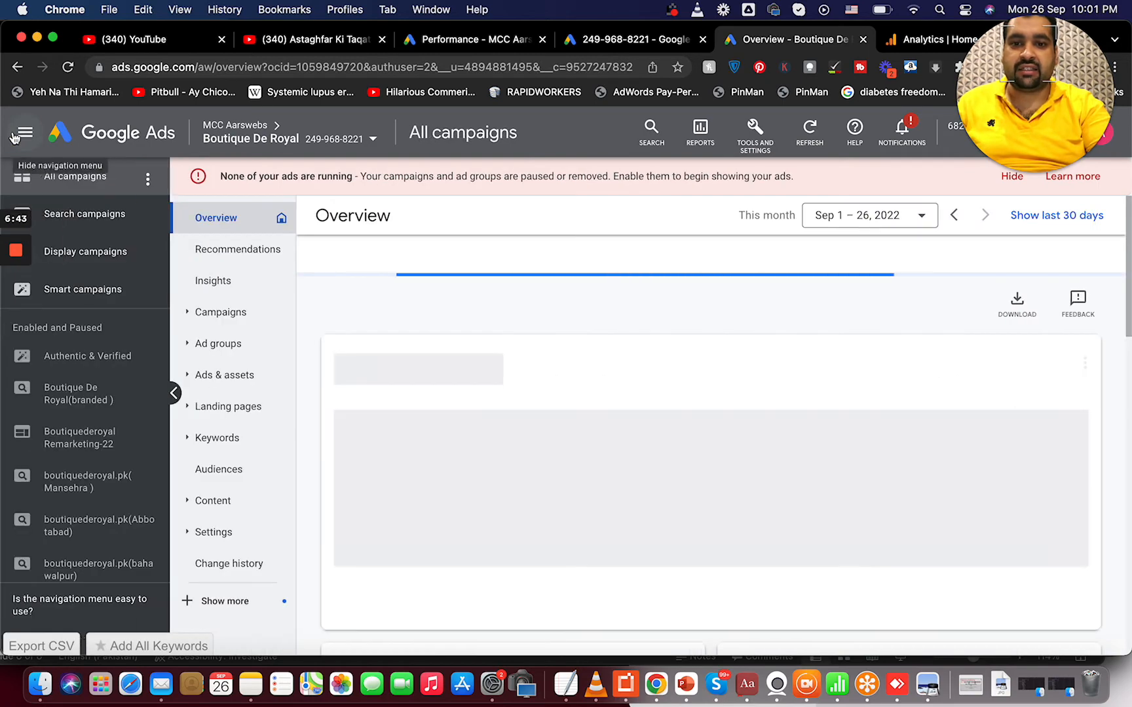
{"action": "left_click", "coordinate": [759, 129]}
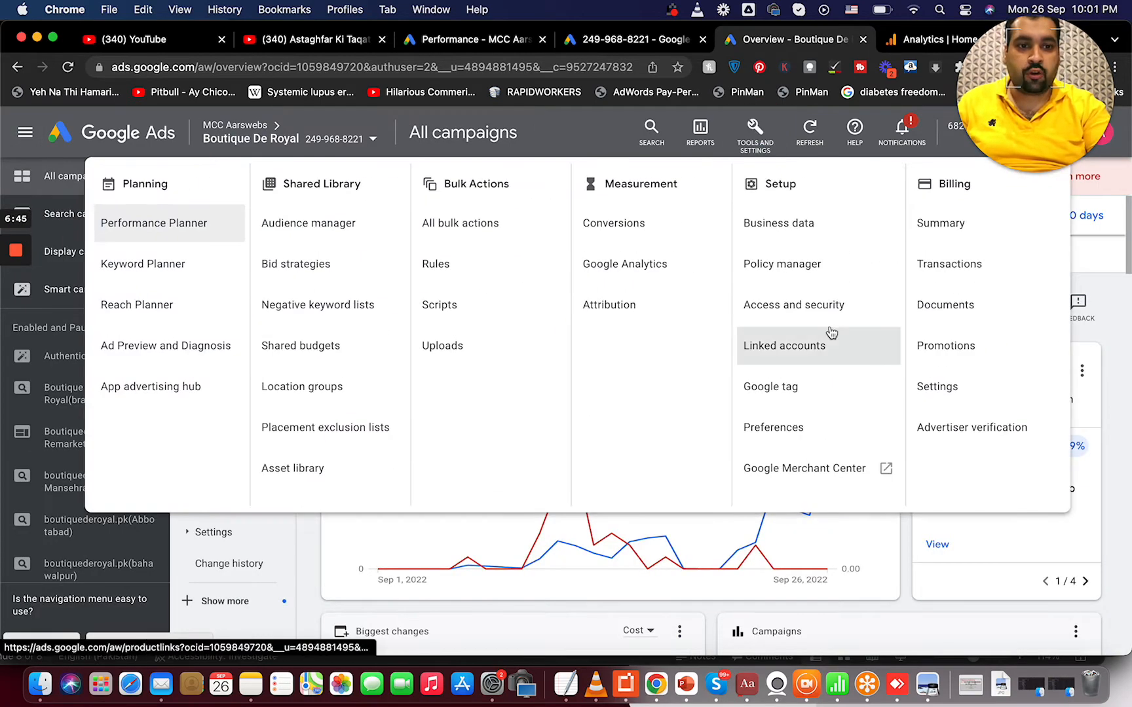
{"action": "left_click", "coordinate": [809, 349]}
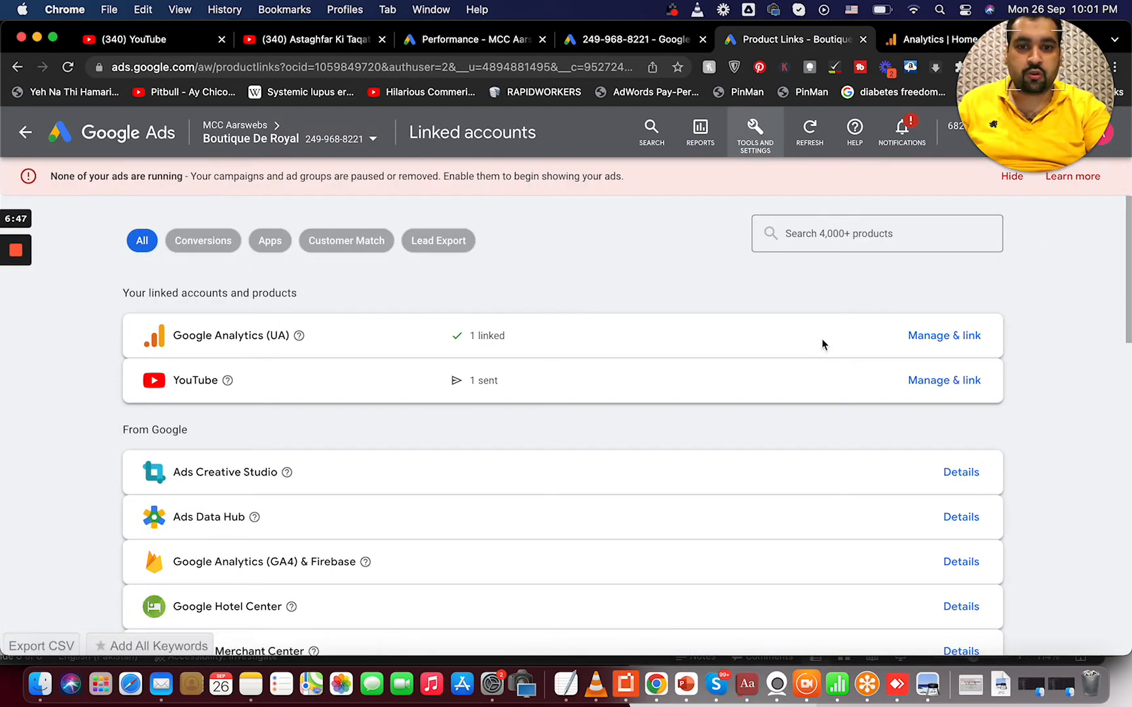
- Check the Google Merchant Center linking details and return to the linked accounts overview
{"action": "left_click_drag", "start_coordinate": [1128, 313], "coordinate": [1121, 370]}
{"action": "left_click", "coordinate": [972, 466]}
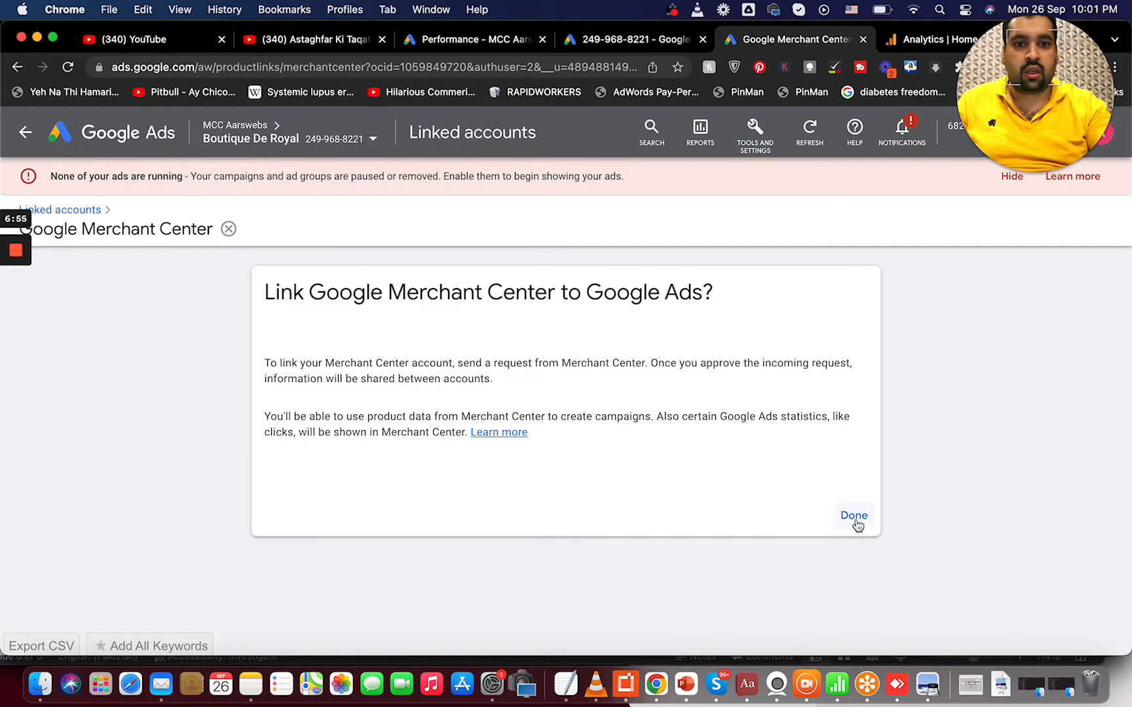
{"action": "left_click", "coordinate": [854, 517]}
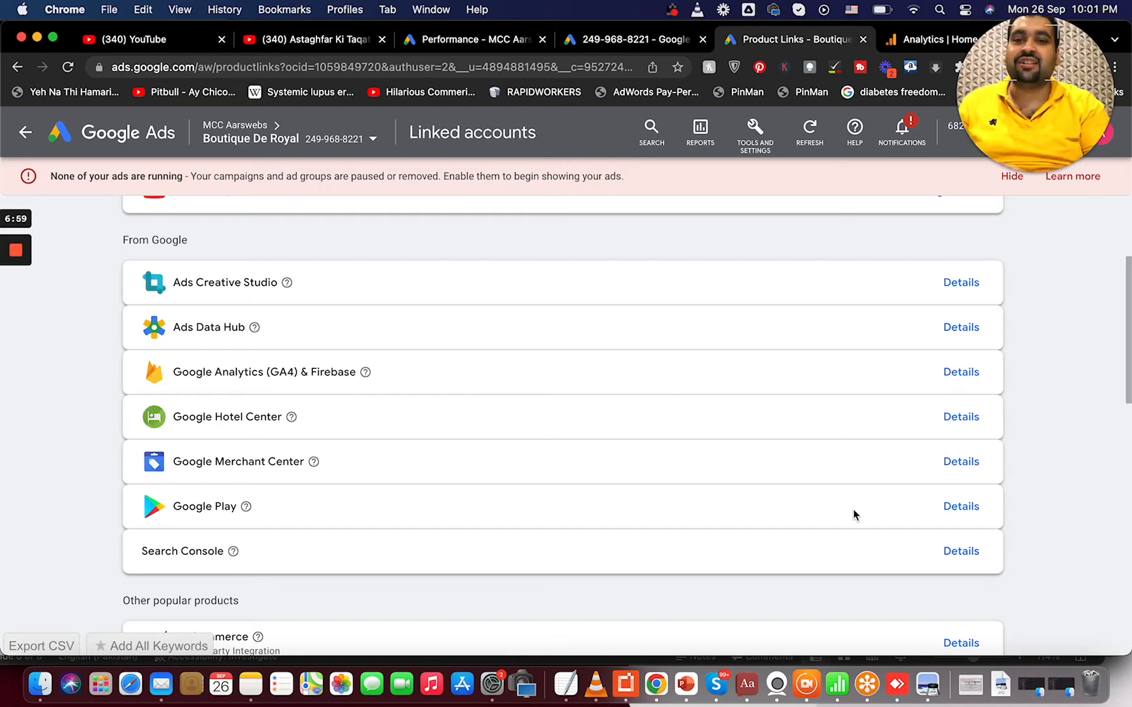
{"action": "left_click_drag", "start_coordinate": [1125, 393], "coordinate": [1119, 306]}
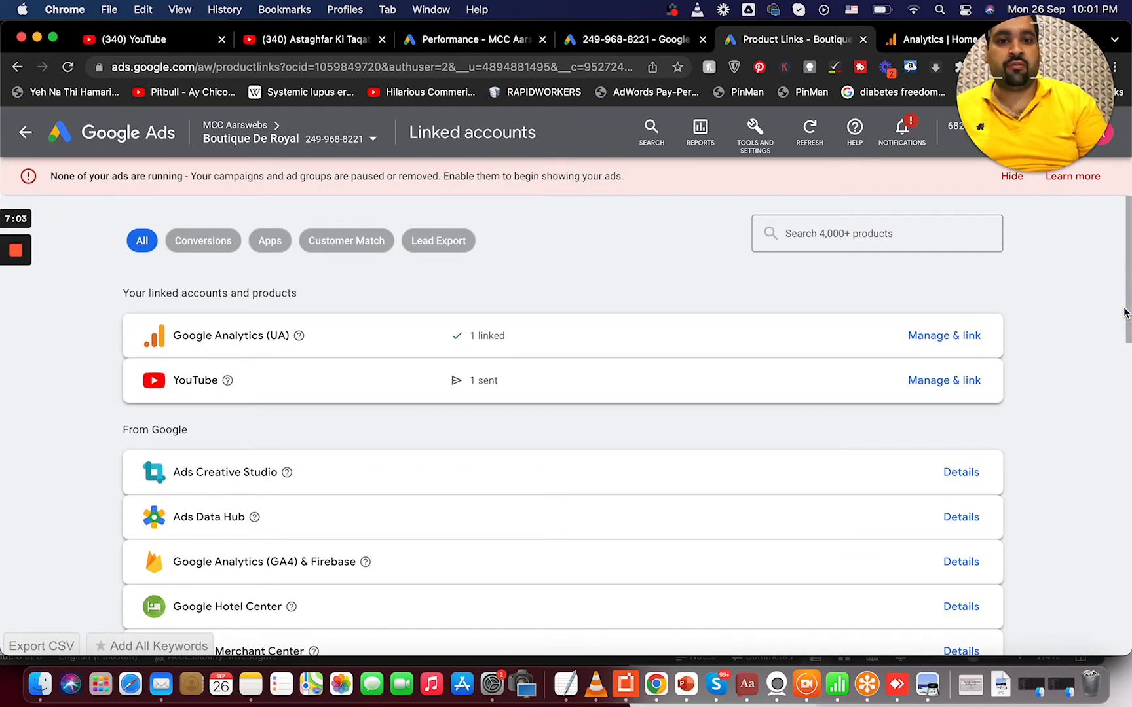
{"action": "mouse_move", "coordinate": [15, 259]}
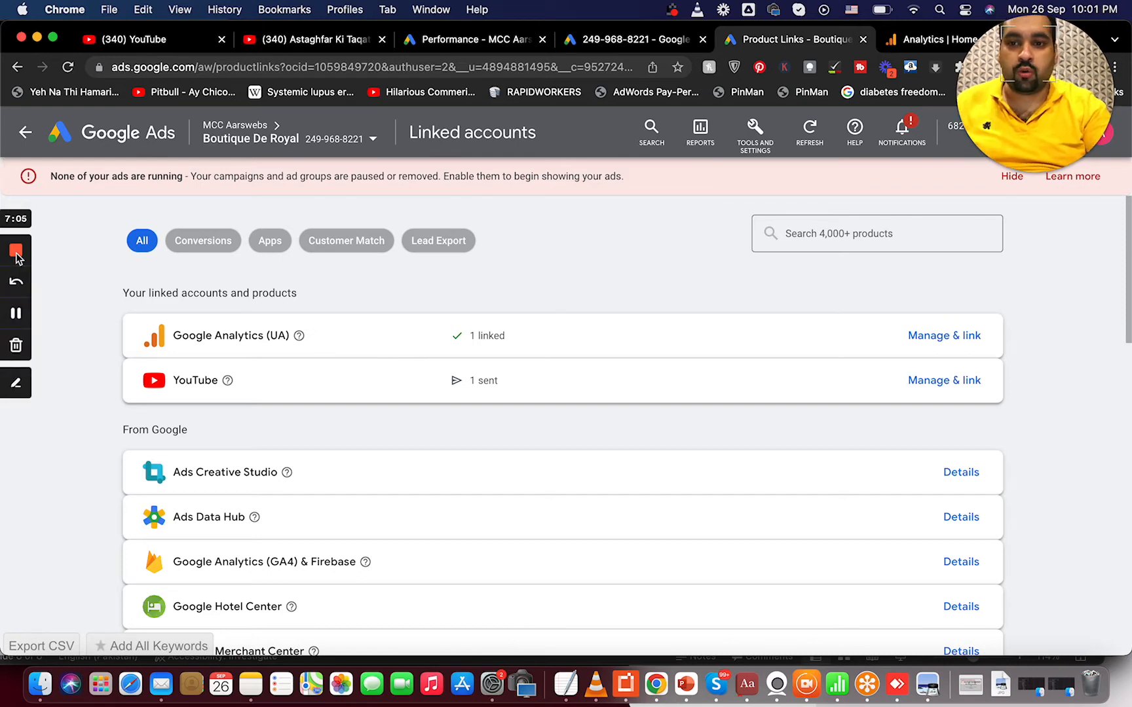
{"action": "left_click", "coordinate": [16, 314]}
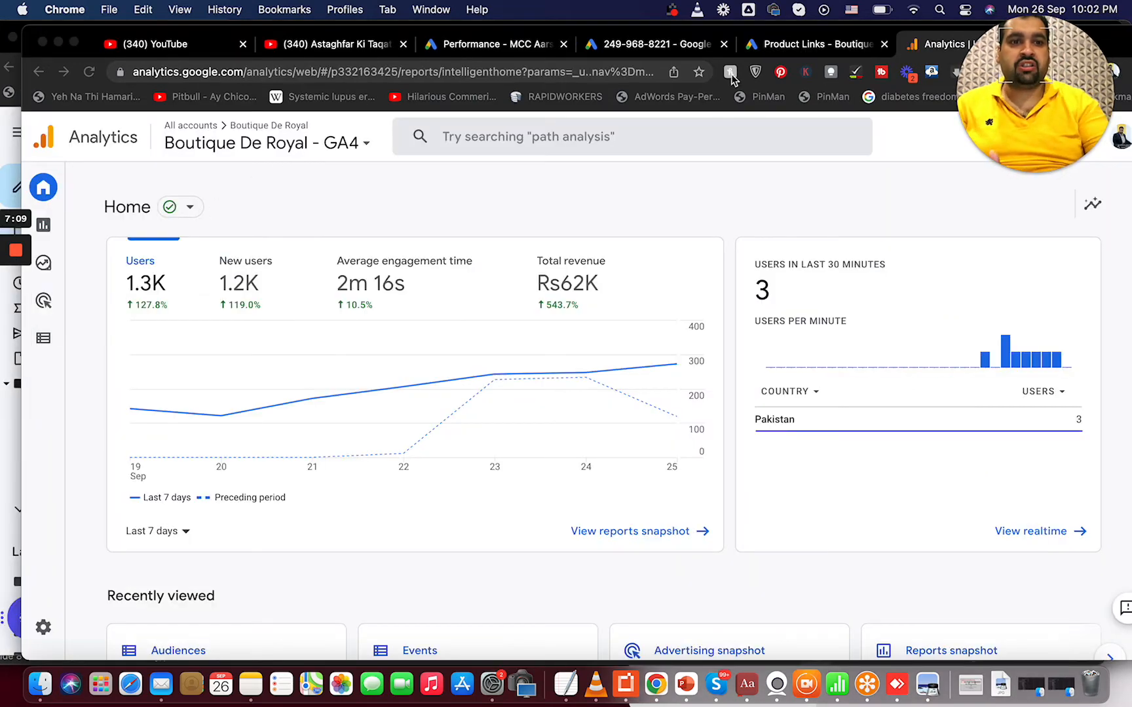
{"action": "left_click_drag", "start_coordinate": [869, 33], "coordinate": [848, 30]}
{"action": "left_click_drag", "start_coordinate": [1128, 382], "coordinate": [1126, 246]}
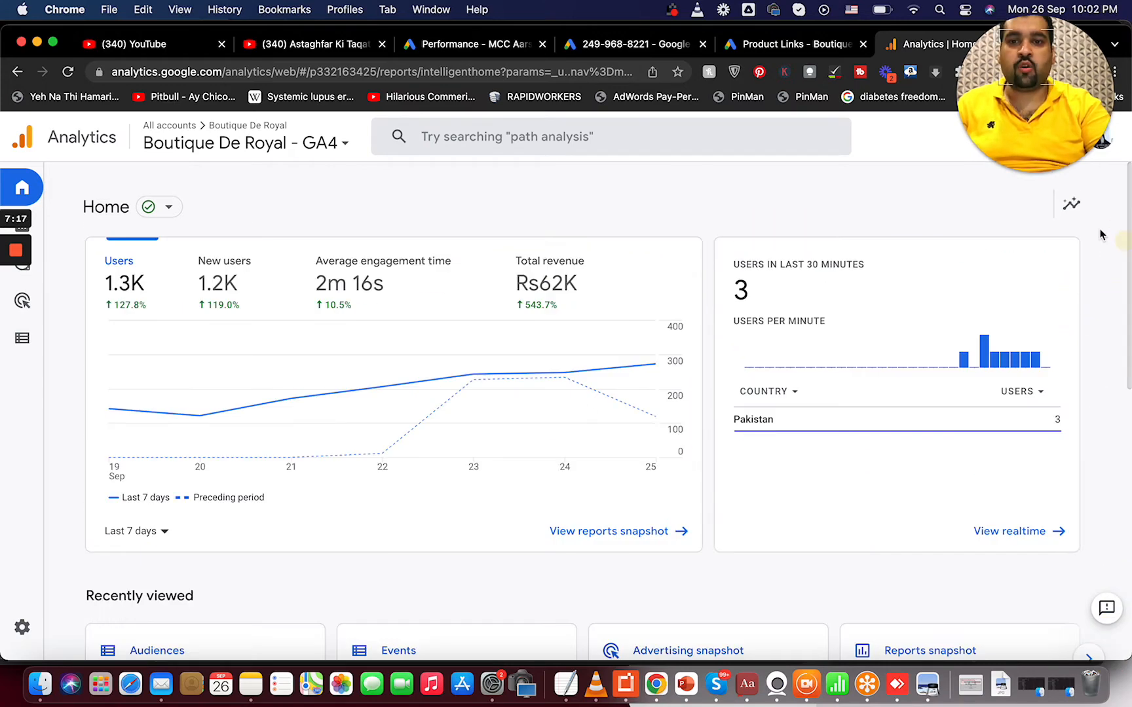
- Switch to PowerPoint and add a slide after the last one titled "Create Your Audience List in Google Analytics"
{"action": "left_click", "coordinate": [686, 684]}
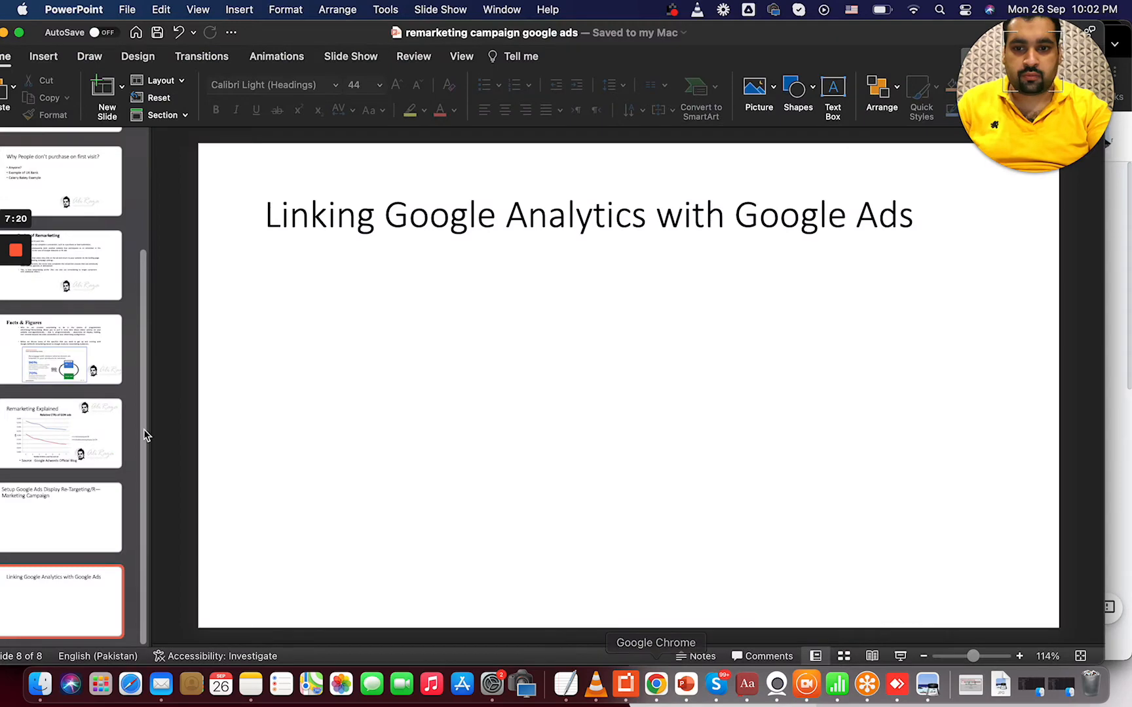
{"action": "right_click", "coordinate": [70, 604]}
{"action": "left_click", "coordinate": [136, 475]}
{"action": "left_click", "coordinate": [434, 213]}
{"action": "type", "text": "Create Your Audience List in Google Analytics"}
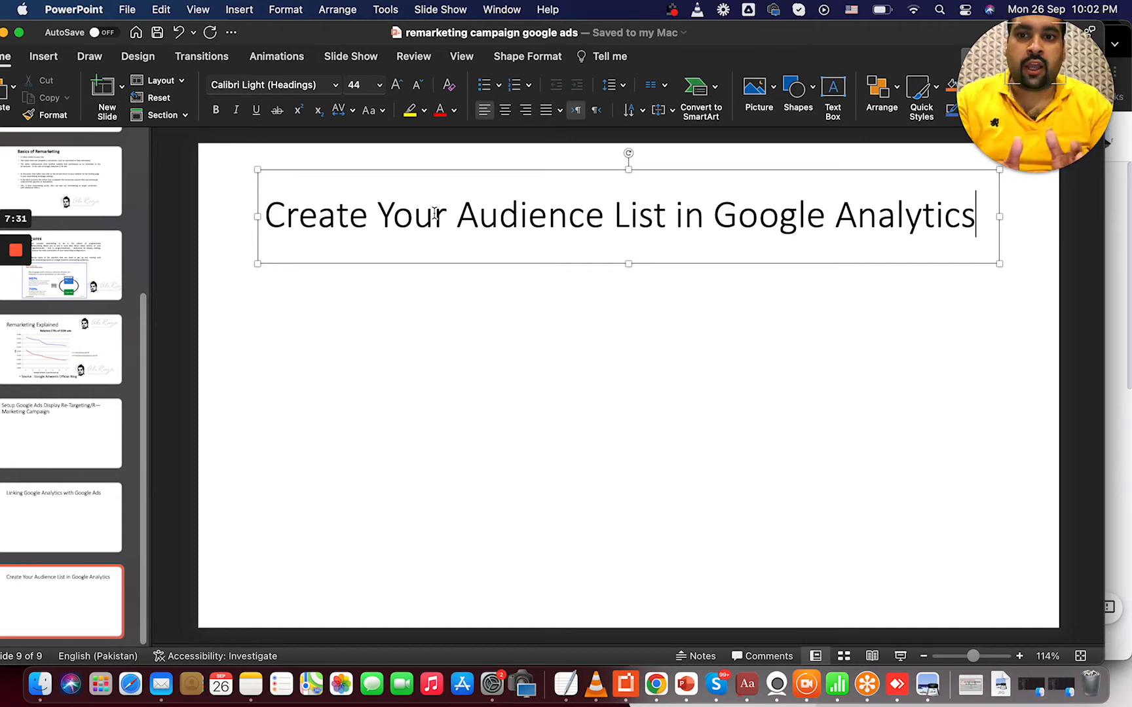
- Switch back to Google Analytics in Chrome and open the audiences list of the Boutique De Royal GA4 property
{"action": "key", "text": "super+Tab"}
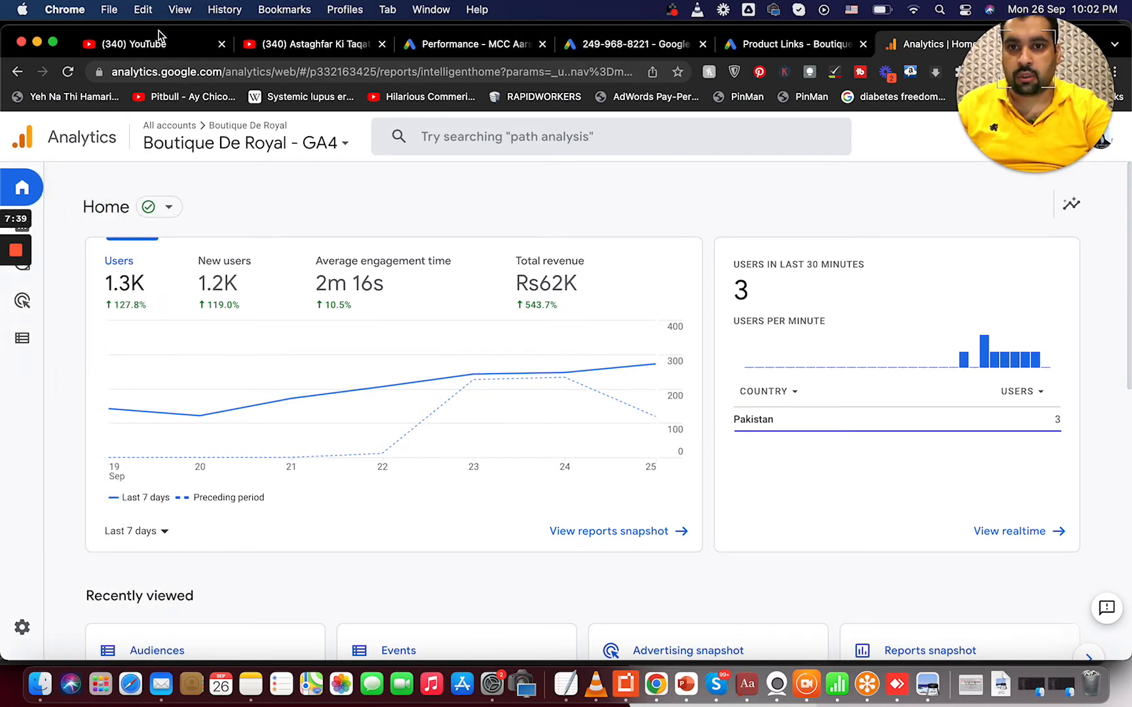
{"action": "left_click_drag", "start_coordinate": [159, 35], "coordinate": [174, 36]}
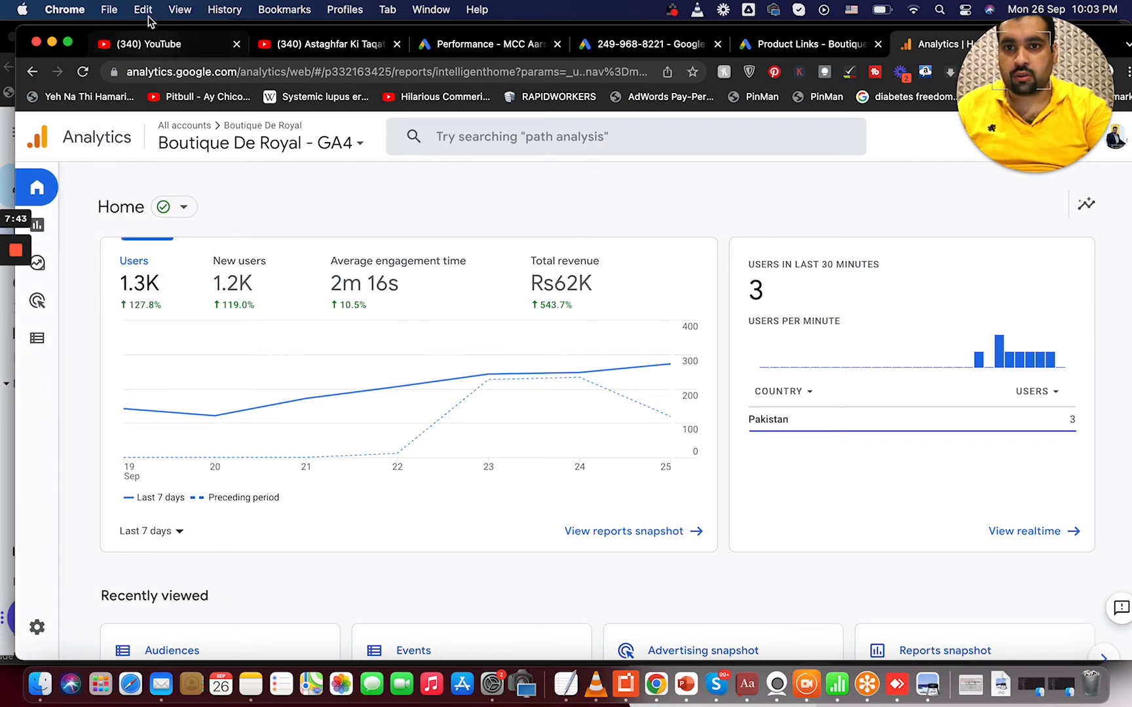
{"action": "left_click_drag", "start_coordinate": [146, 28], "coordinate": [201, 27]}
{"action": "mouse_move", "coordinate": [103, 230]}
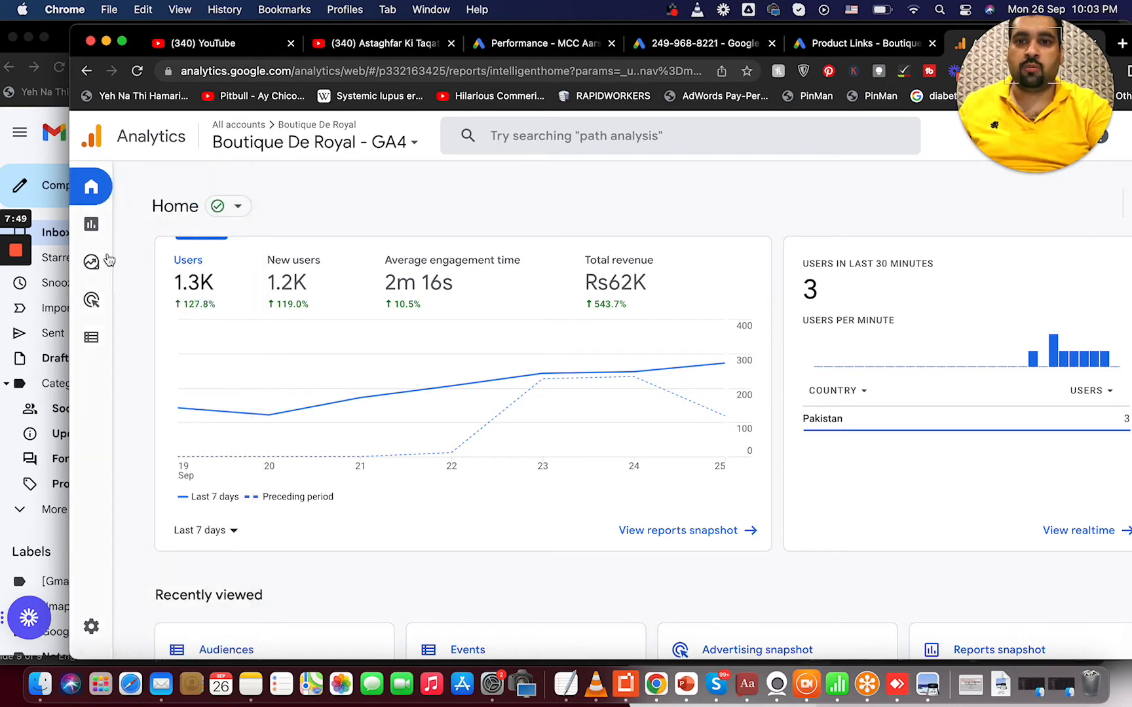
{"action": "left_click", "coordinate": [92, 341]}
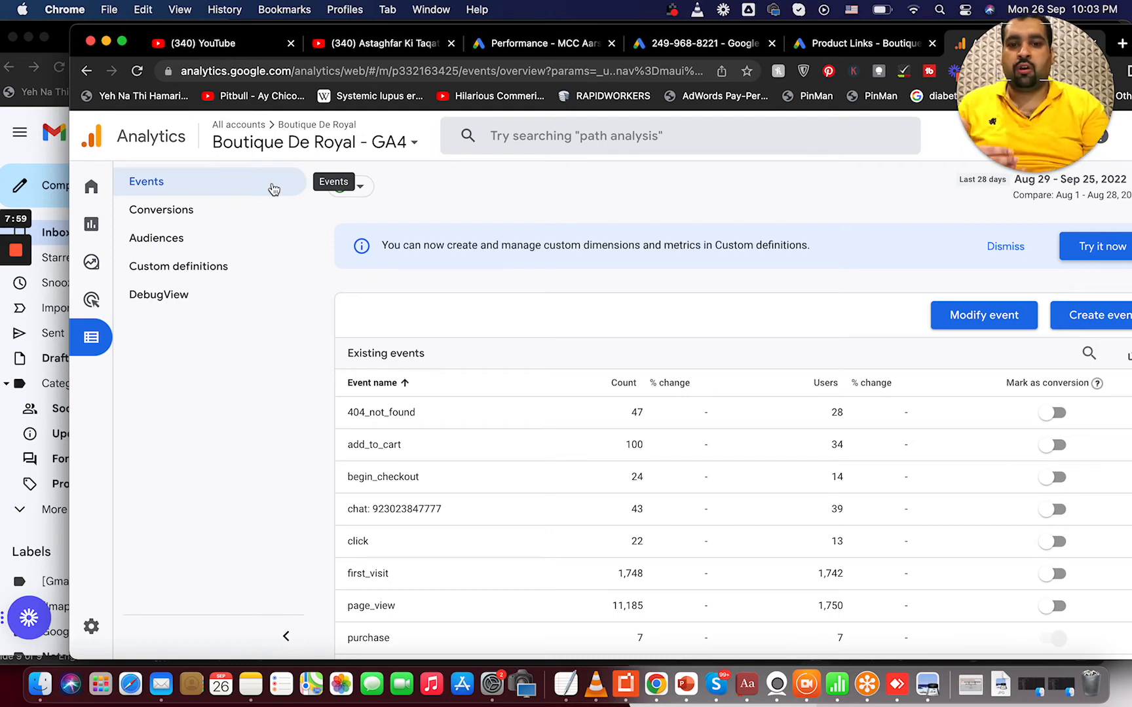
{"action": "left_click", "coordinate": [240, 247]}
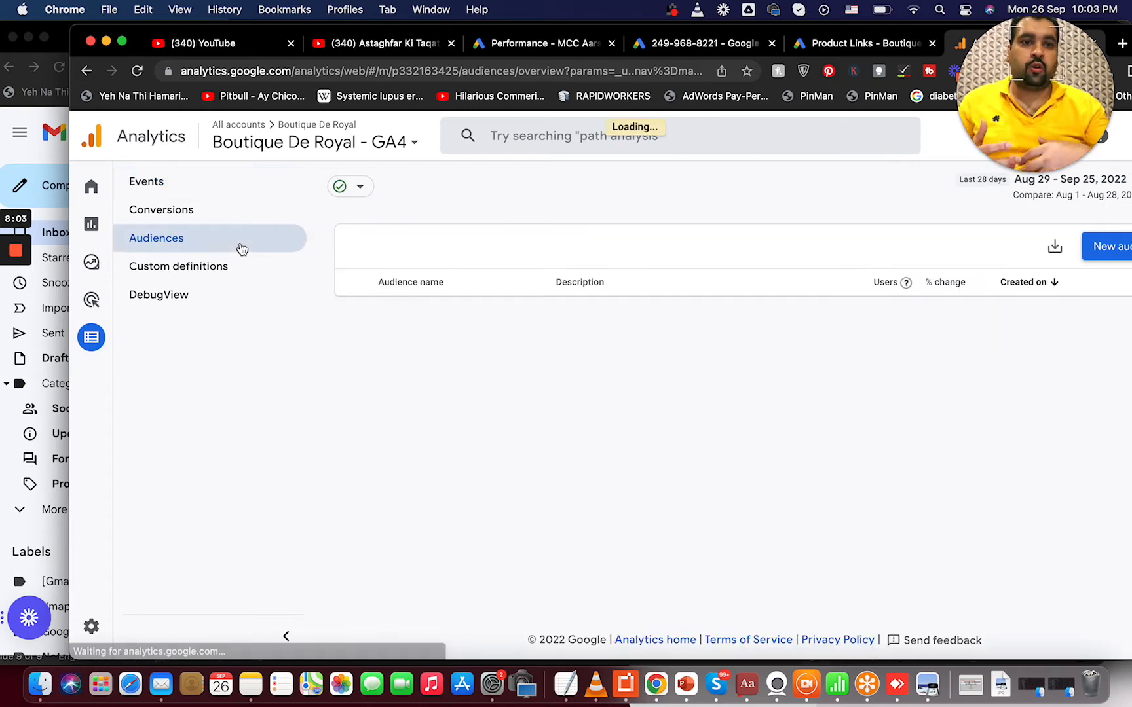
{"action": "left_click_drag", "start_coordinate": [258, 30], "coordinate": [167, 36]}
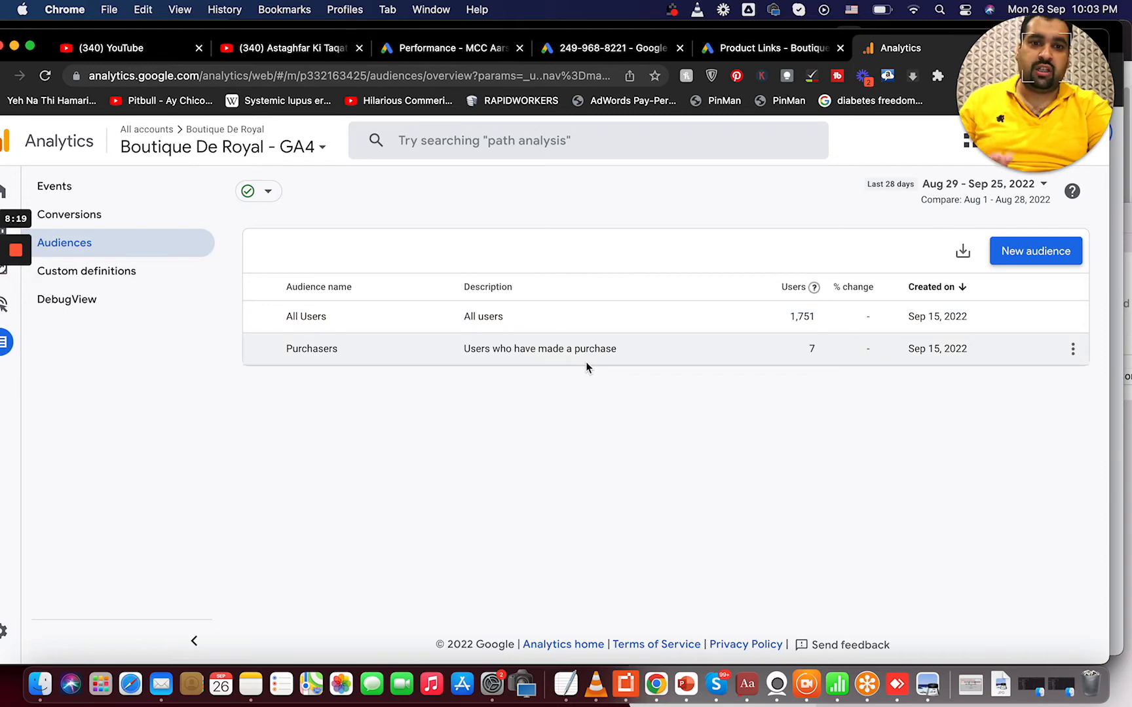
- Start building a new audience and review the general suggested audiences
{"action": "left_click", "coordinate": [1032, 262]}
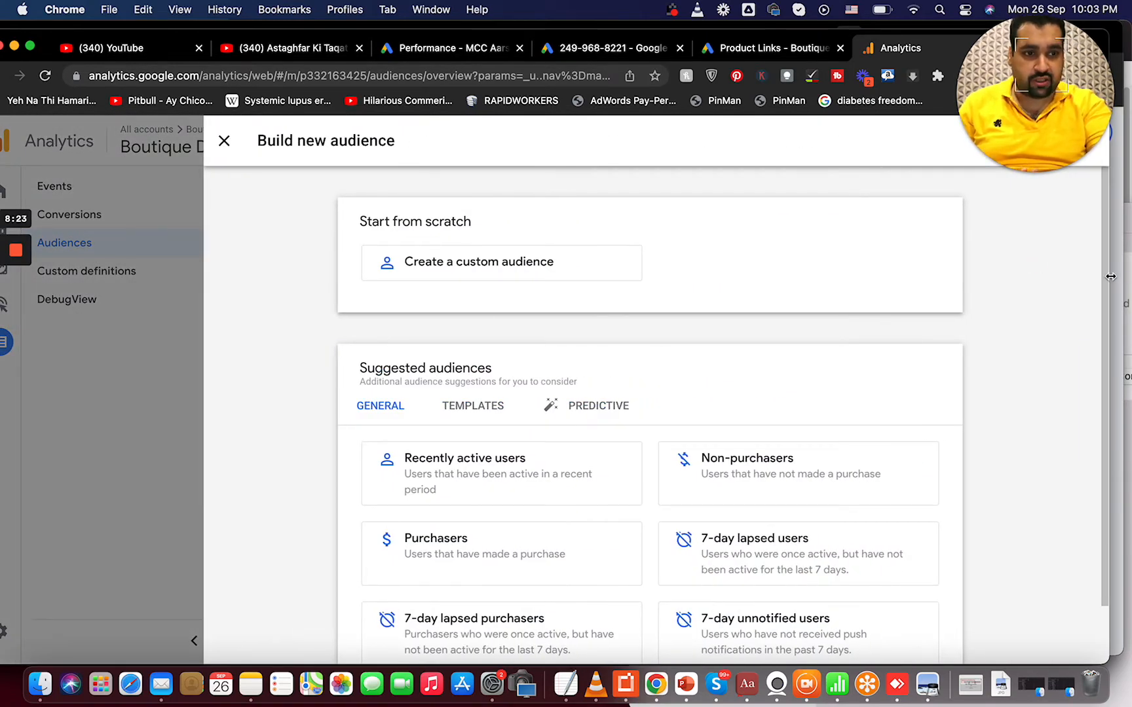
{"action": "scroll", "coordinate": [1094, 286], "scroll_direction": "down", "scroll_amount": 2}
{"action": "scroll", "coordinate": [1091, 313], "scroll_direction": "up", "scroll_amount": 1}
{"action": "scroll", "coordinate": [1089, 369], "scroll_direction": "down", "scroll_amount": 1}
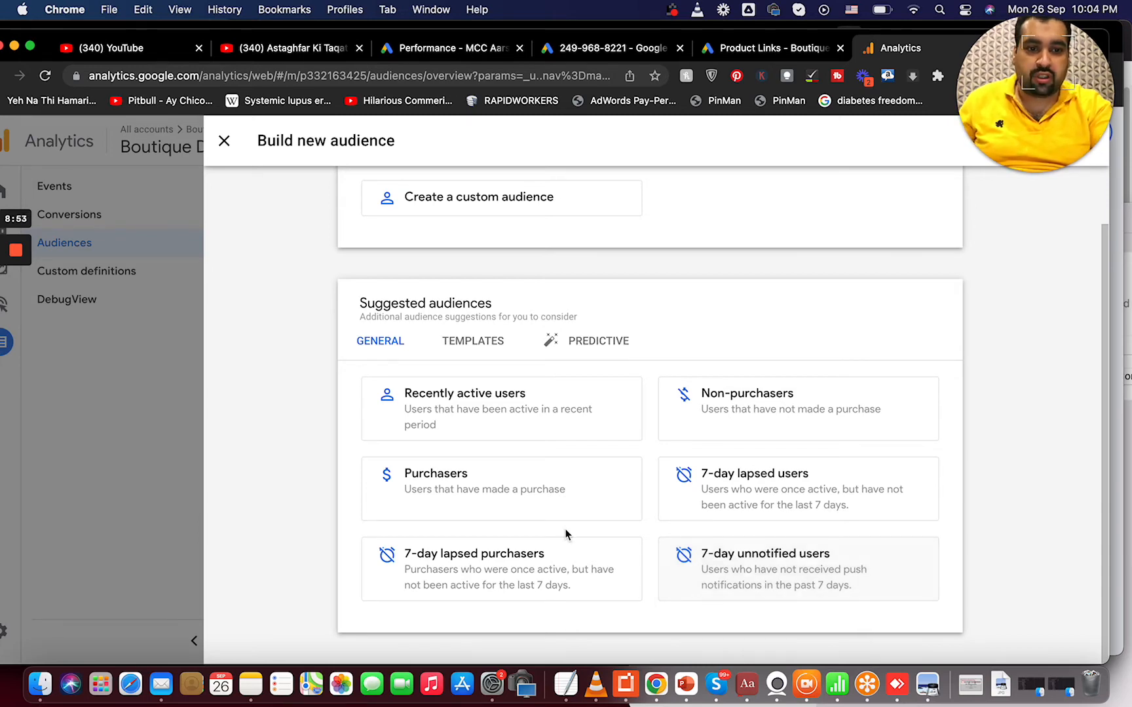
- Examine the filters offered by the Demographics audience template and return to the suggested audiences
{"action": "left_click", "coordinate": [495, 342]}
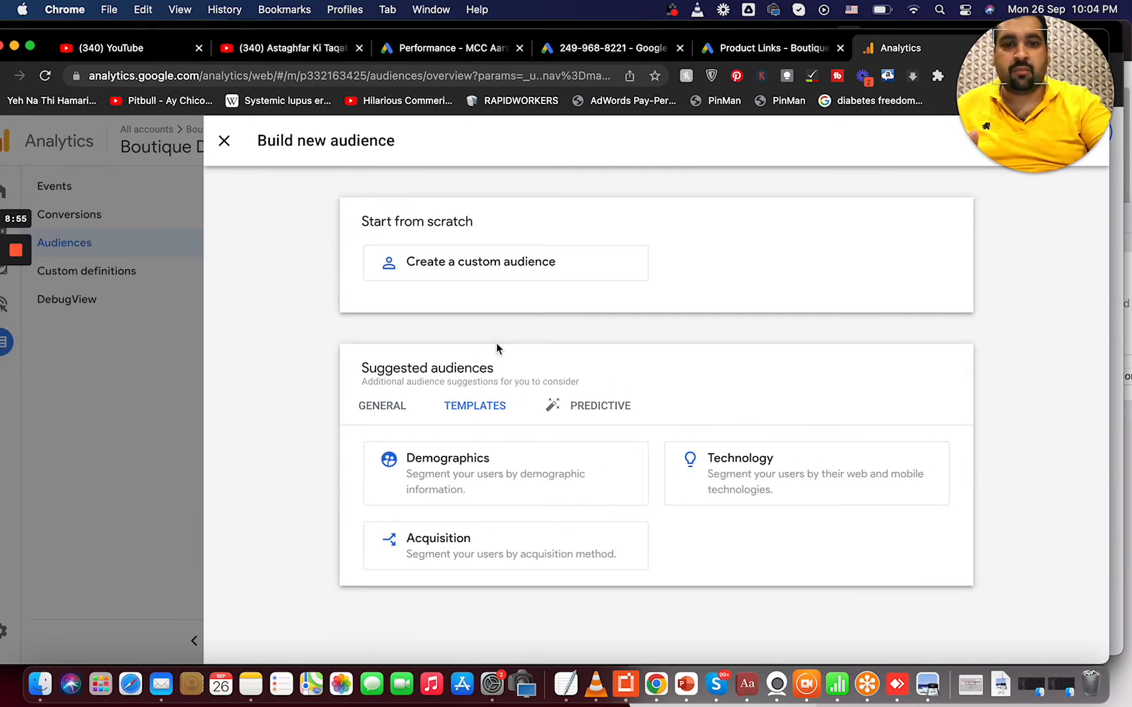
{"action": "left_click", "coordinate": [587, 495]}
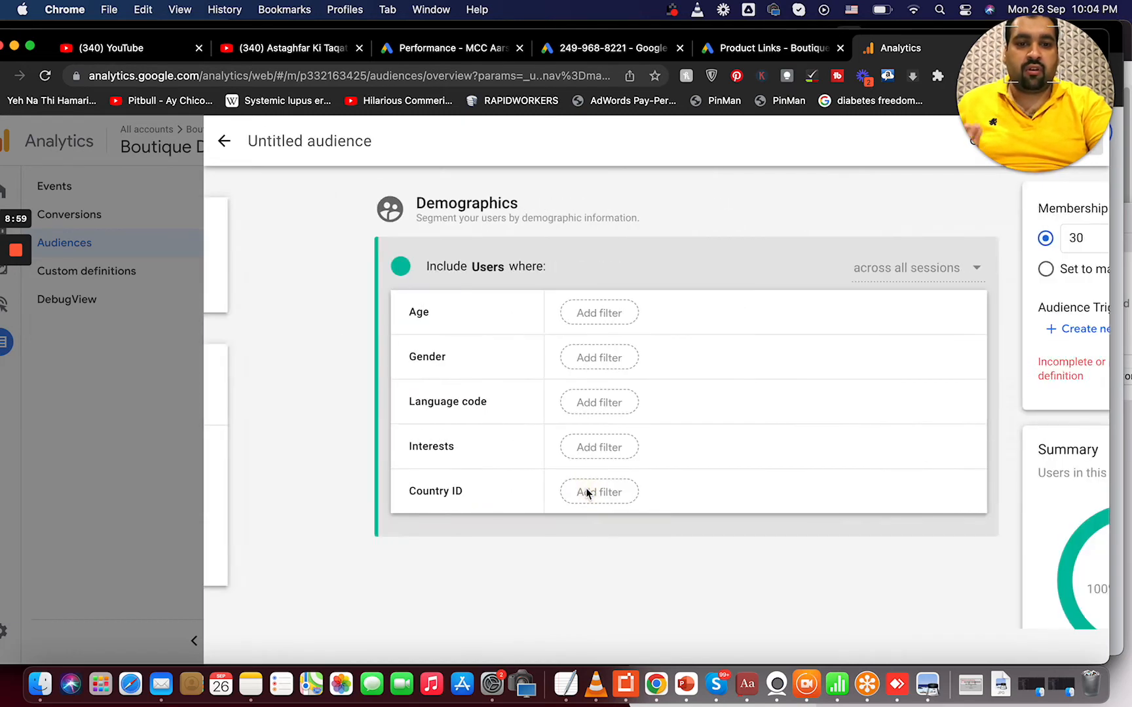
{"action": "left_click", "coordinate": [225, 143]}
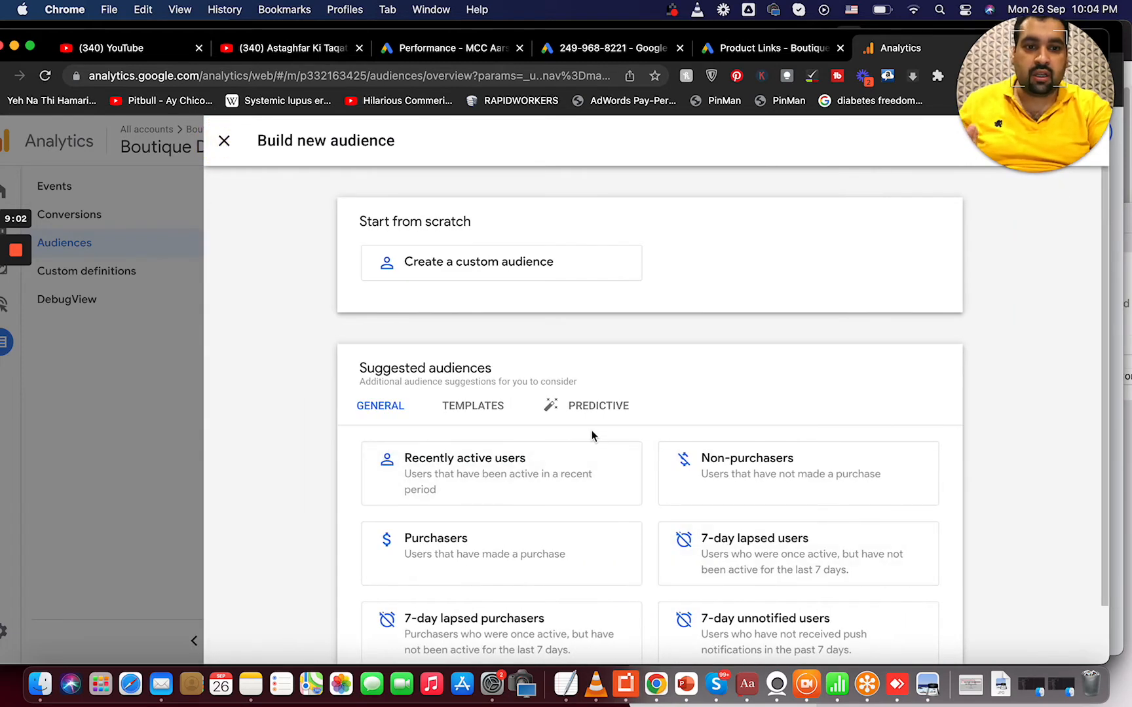
- Examine the Acquisition audience template and its first user source filter conditions, leaving it without adding a filter
{"action": "left_click", "coordinate": [485, 417]}
{"action": "left_click", "coordinate": [521, 565]}
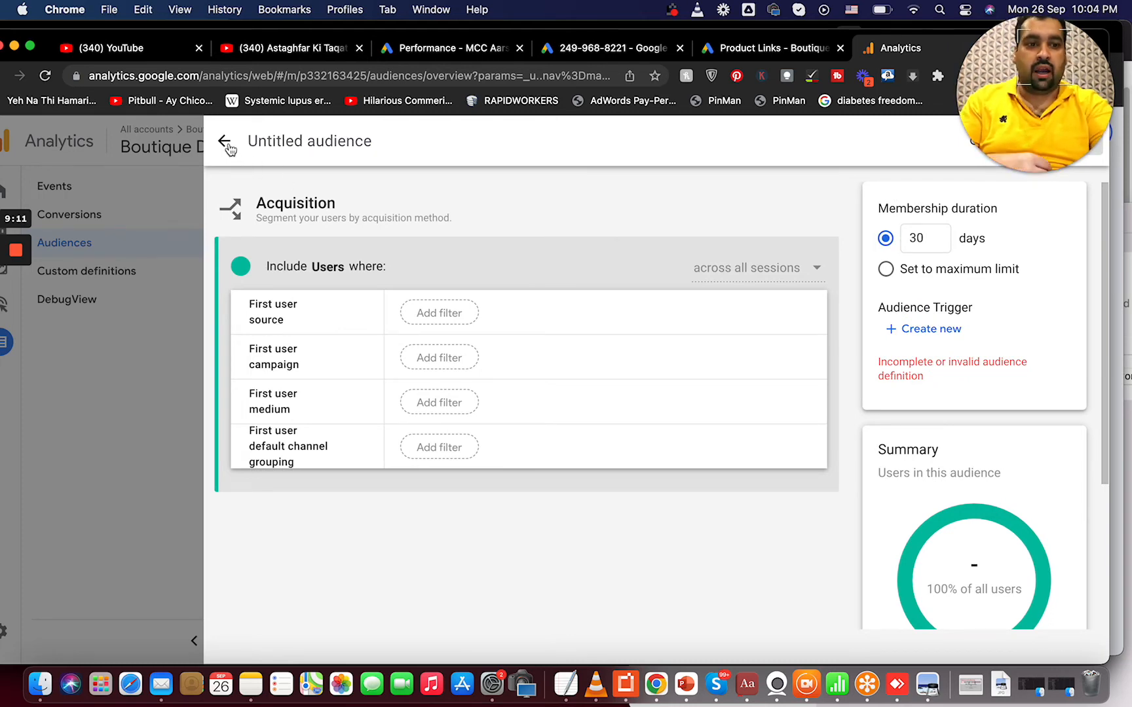
{"action": "left_click", "coordinate": [443, 323]}
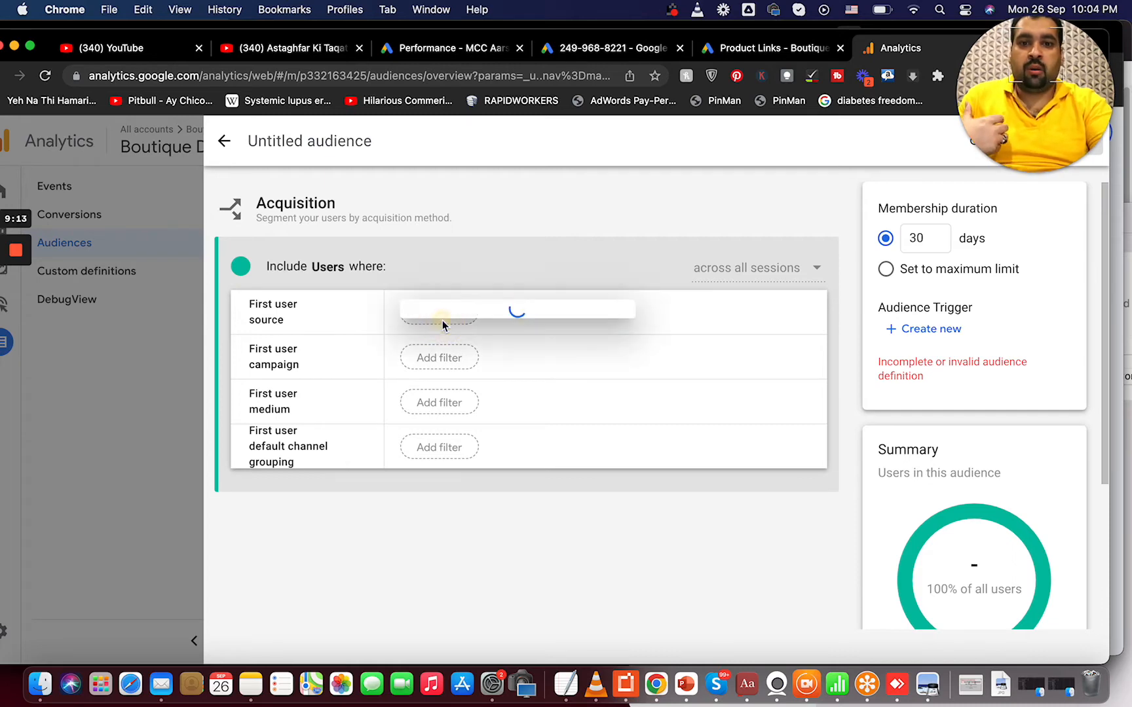
{"action": "left_click", "coordinate": [557, 362]}
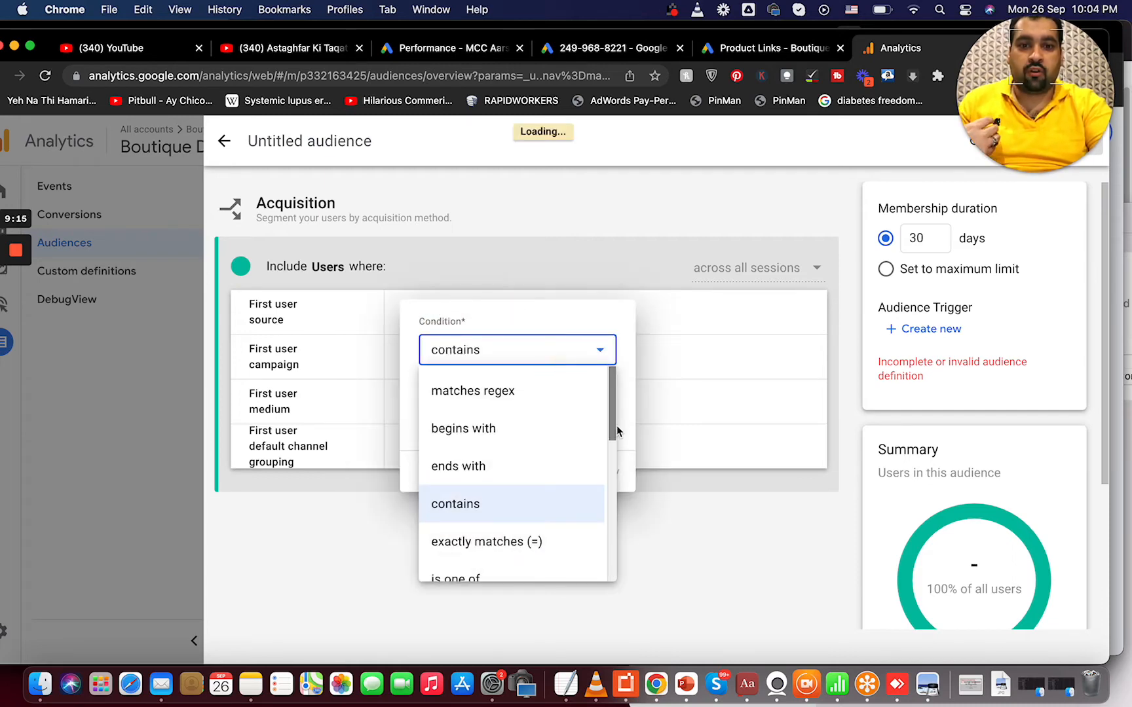
{"action": "left_click", "coordinate": [628, 437]}
{"action": "left_click", "coordinate": [562, 472]}
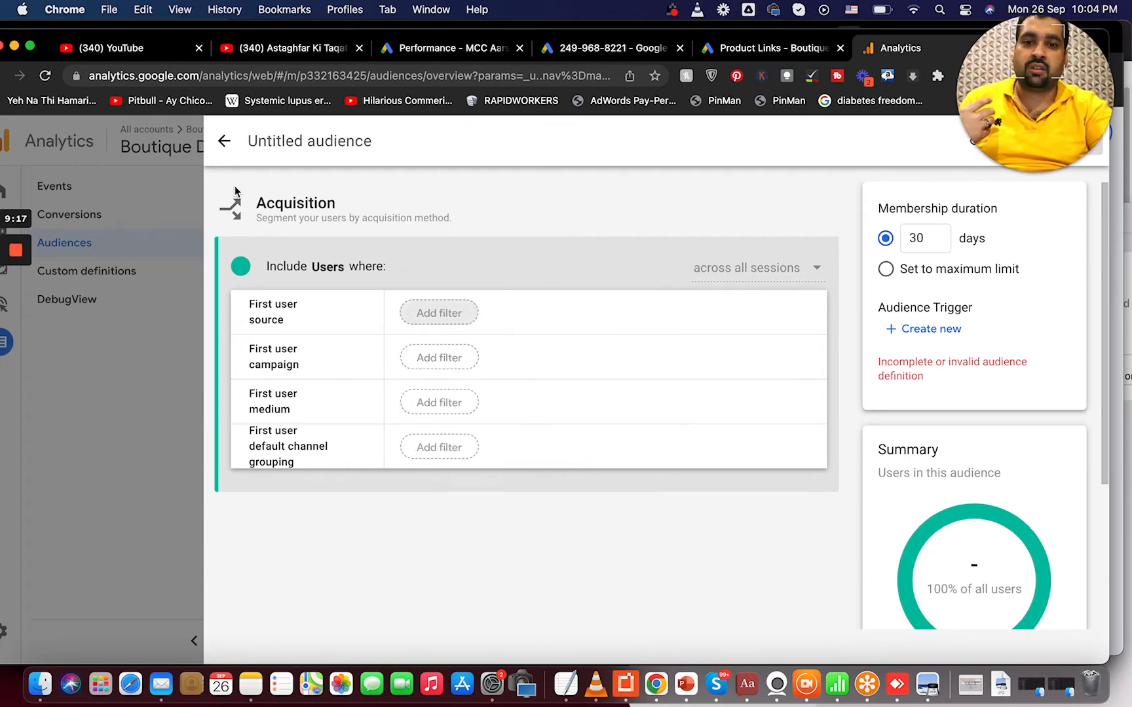
{"action": "left_click", "coordinate": [224, 141]}
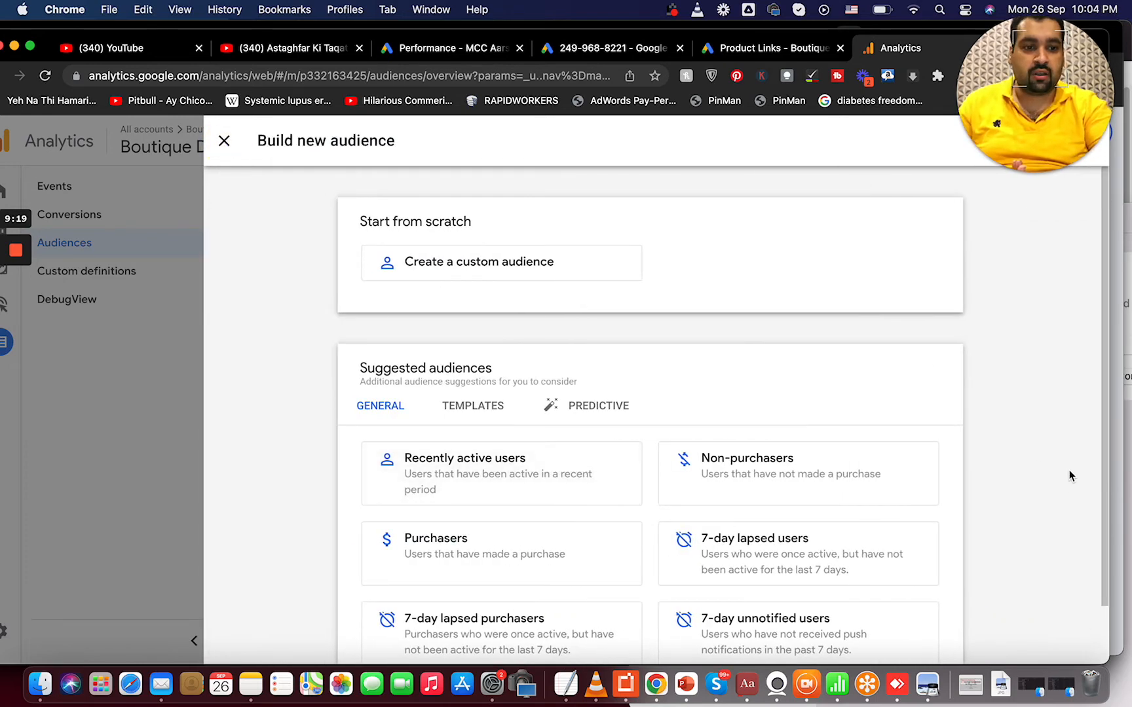
- Review the predictive audience suggestions and return to the audience templates
{"action": "left_click", "coordinate": [602, 406]}
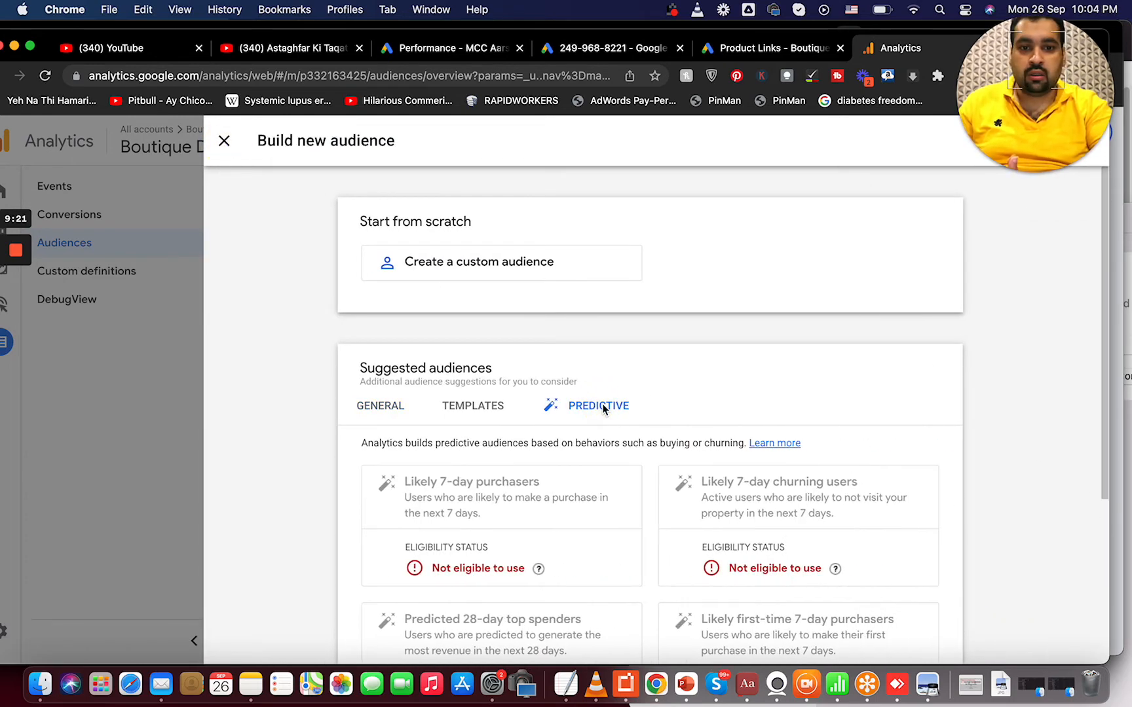
{"action": "left_click", "coordinate": [511, 405]}
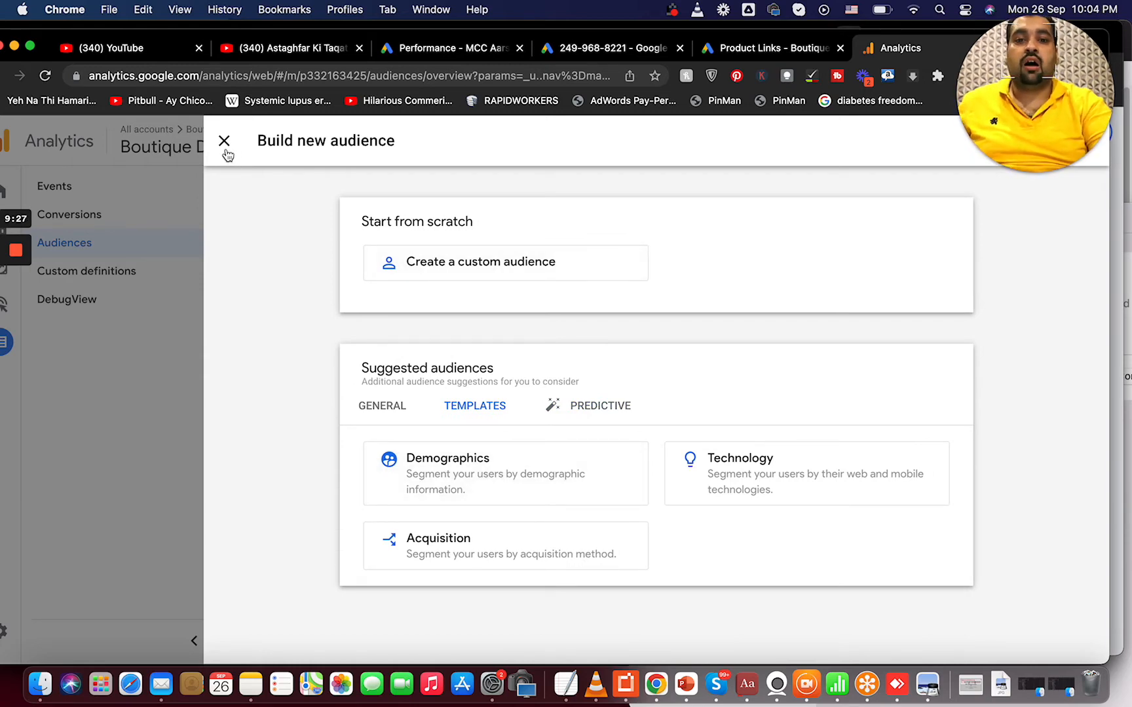
{"action": "mouse_move", "coordinate": [19, 314]}
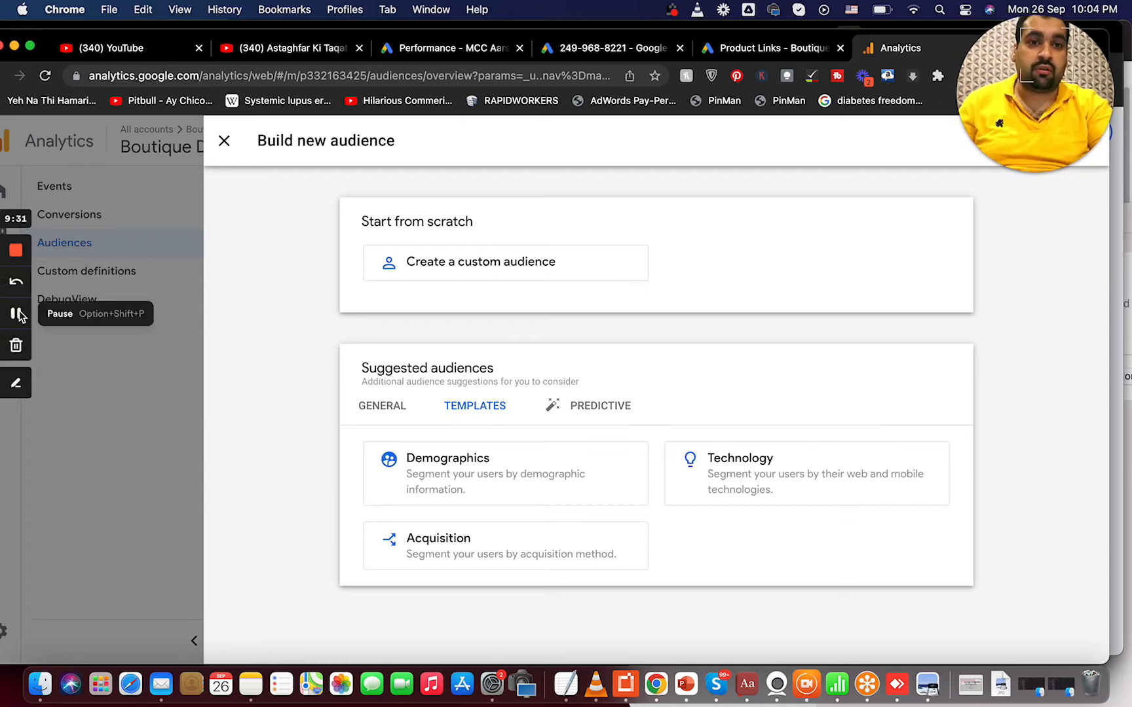
{"action": "left_click", "coordinate": [18, 314]}
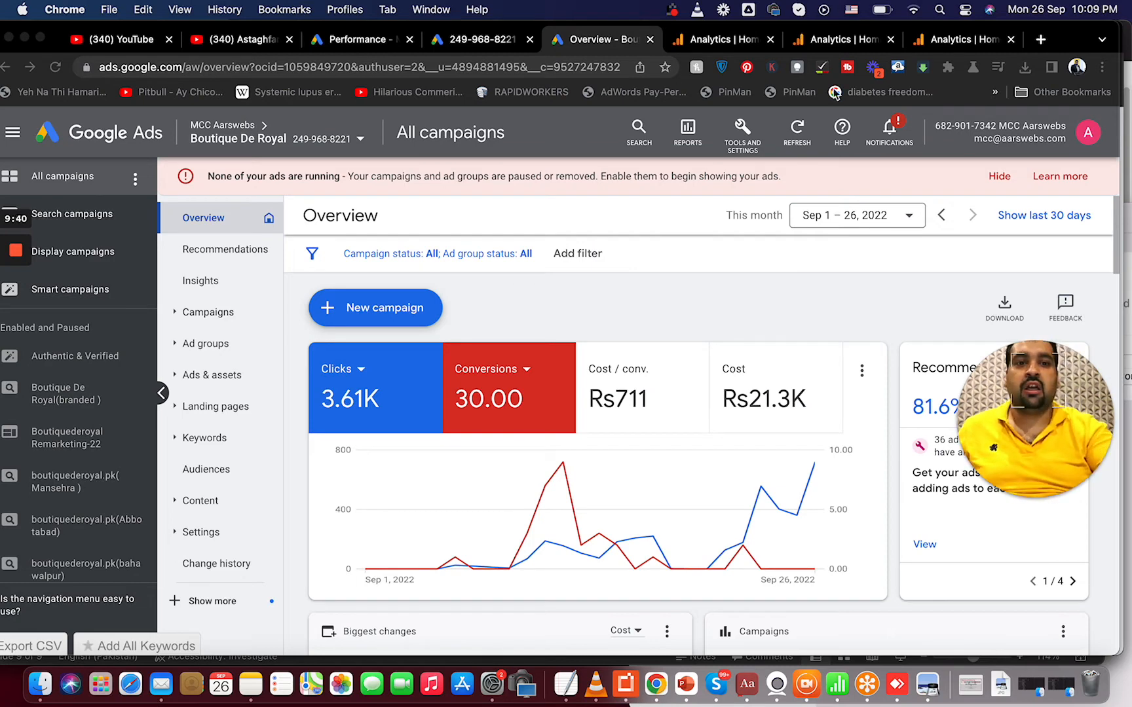
- Open the Audience manager with the data segments of the Boutique De Royal ads account
{"action": "left_click", "coordinate": [740, 148]}
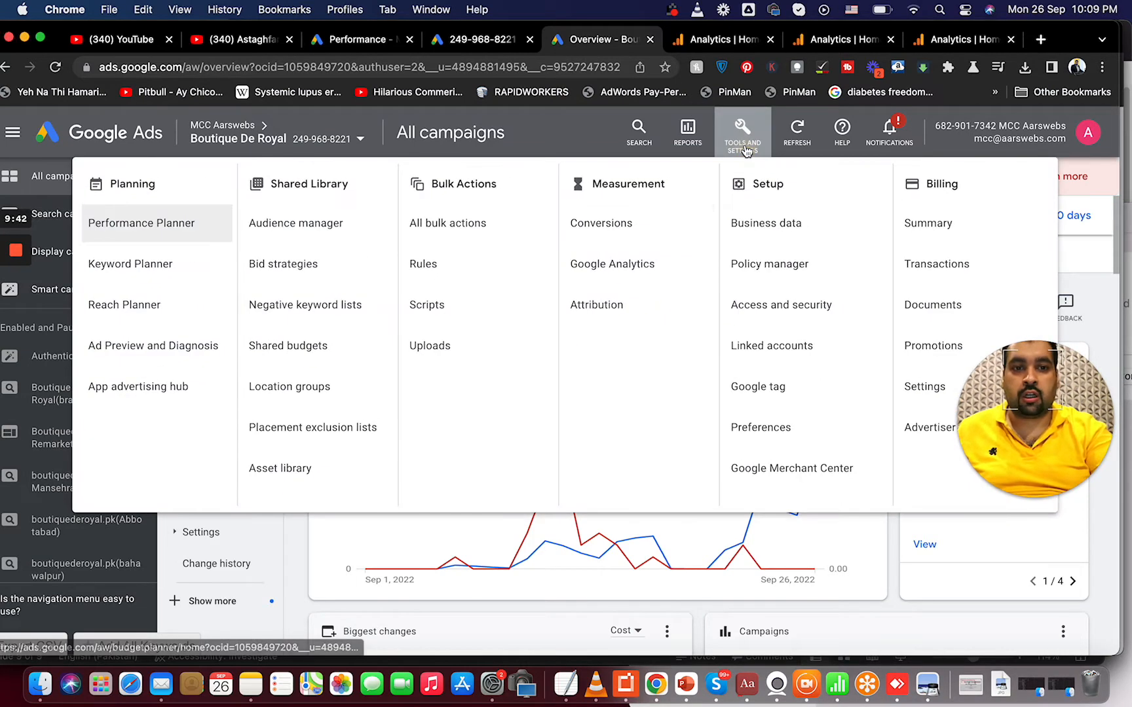
{"action": "left_click", "coordinate": [313, 226]}
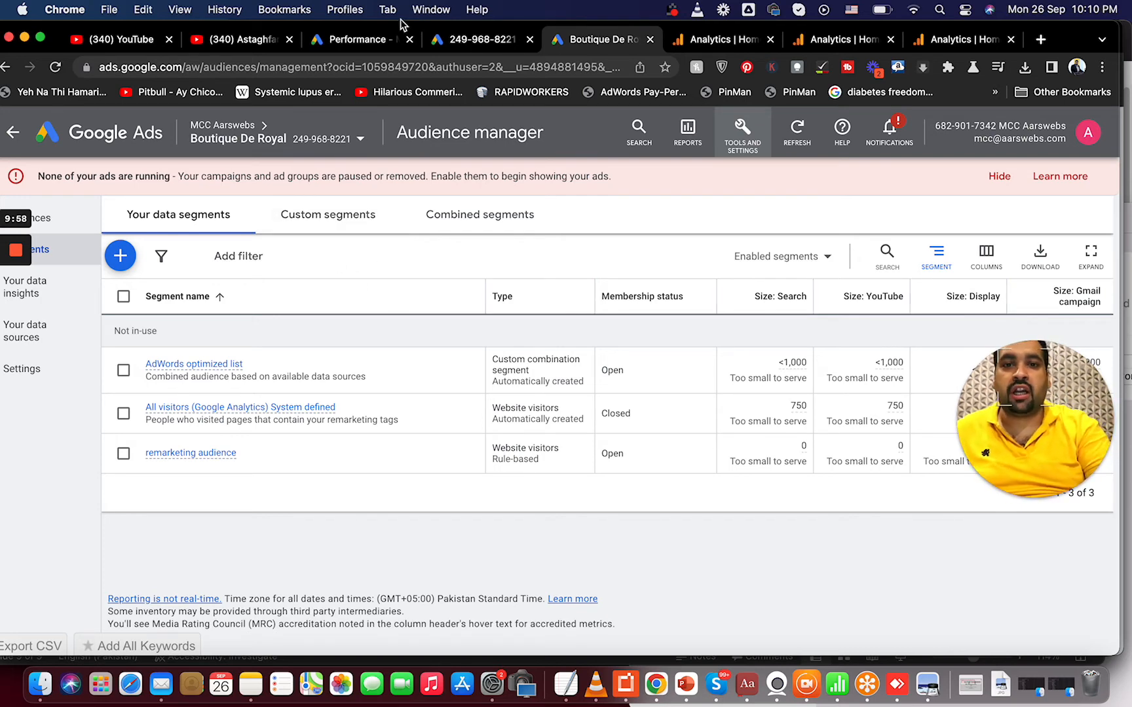
{"action": "left_click_drag", "start_coordinate": [402, 28], "coordinate": [427, 28]}
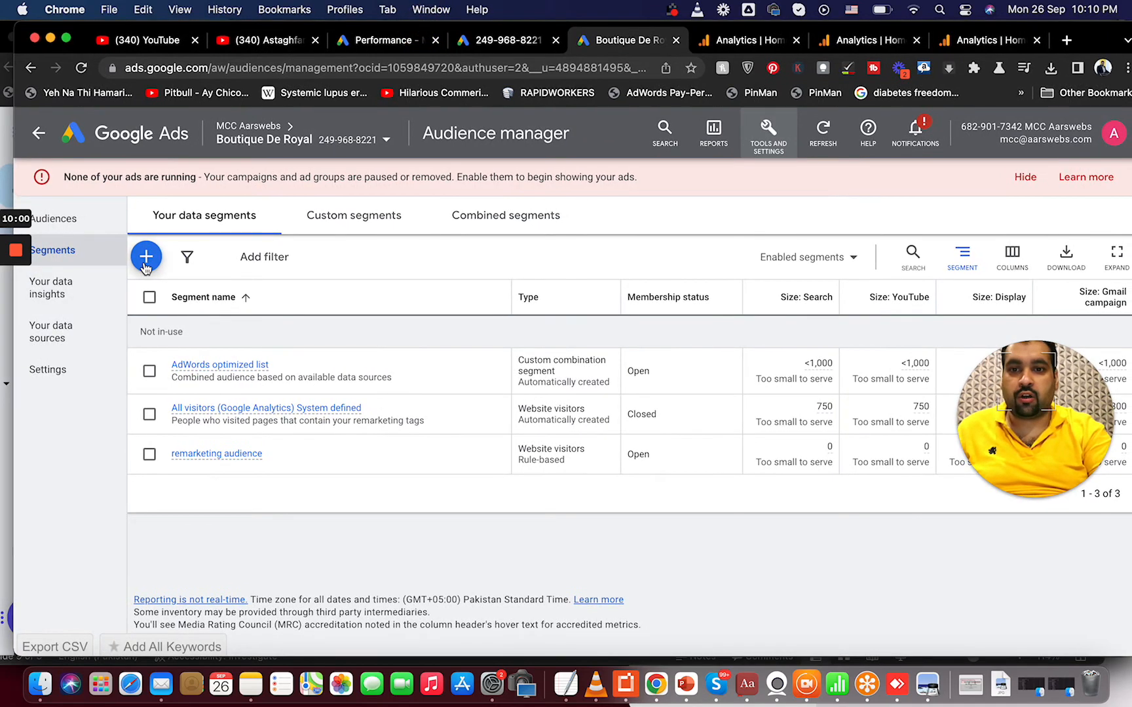
- Examine the rule, pre-fill and membership settings for a new website visitors segment, leaving the form without creating one
{"action": "left_click", "coordinate": [146, 256]}
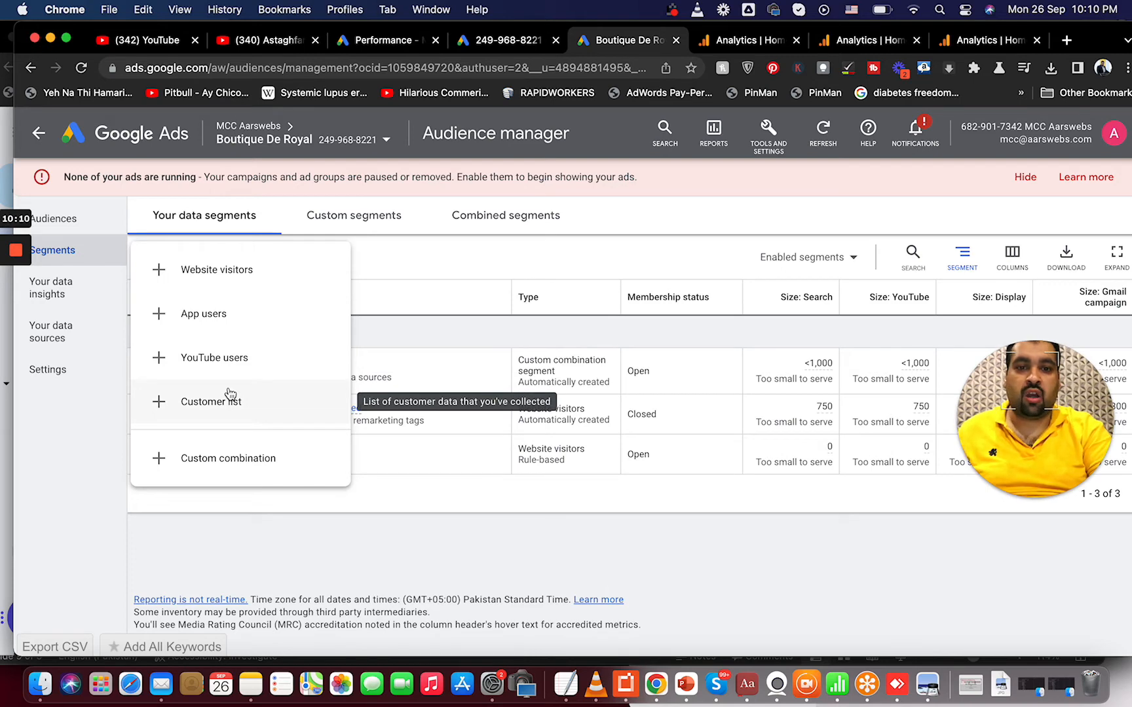
{"action": "left_click", "coordinate": [222, 272]}
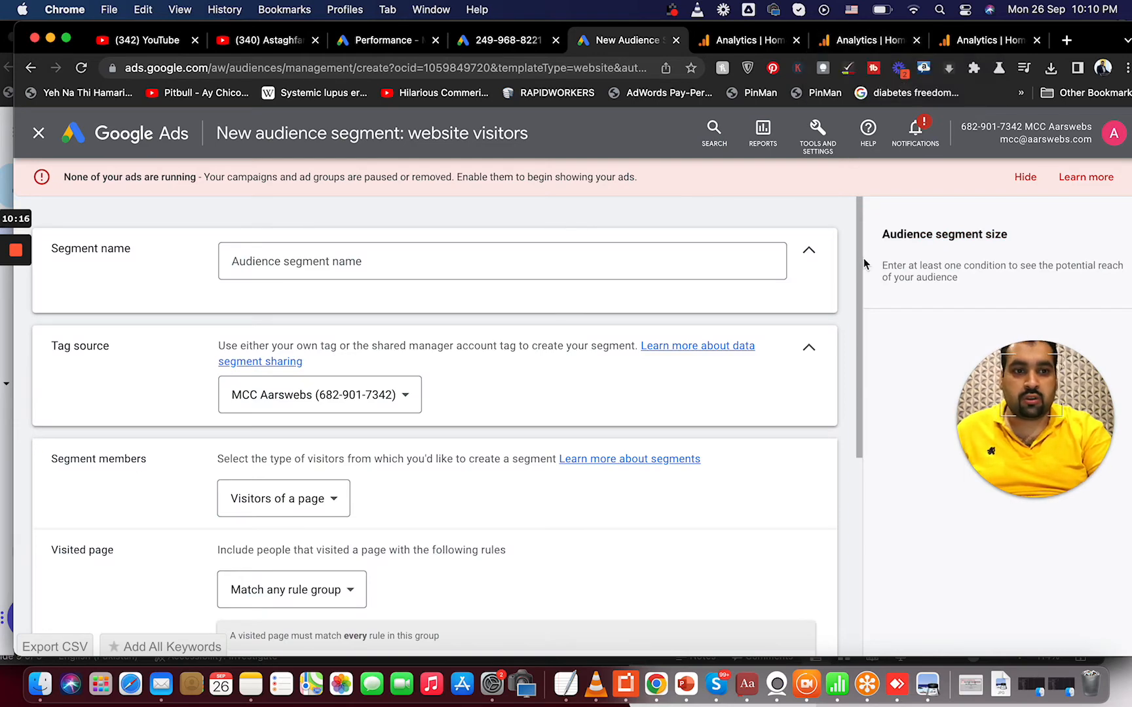
{"action": "left_click_drag", "start_coordinate": [864, 263], "coordinate": [866, 556]}
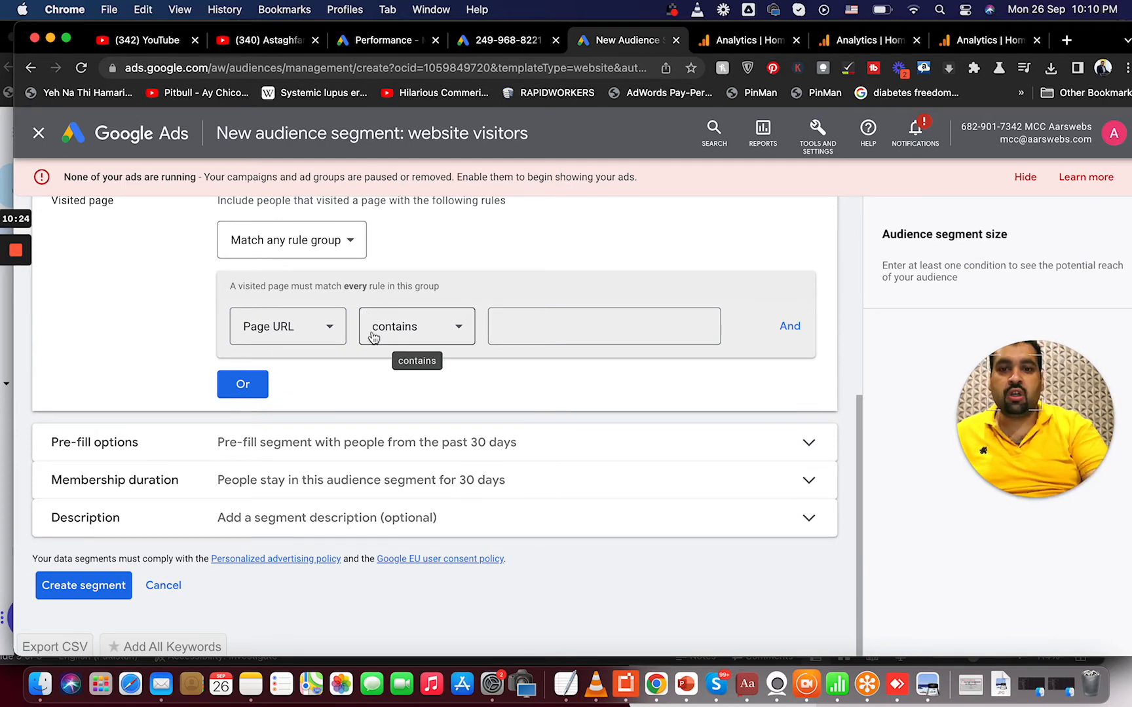
{"action": "left_click", "coordinate": [164, 587]}
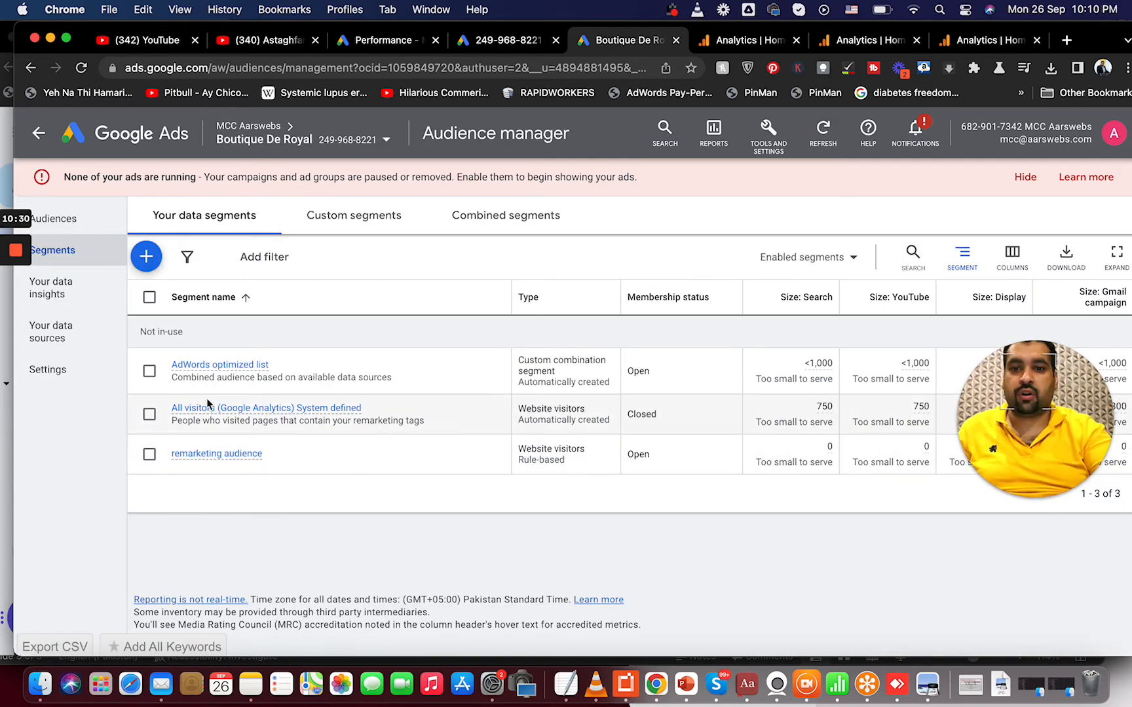
- Select all three data segments to see where they can be added, and clear the selection
{"action": "left_click", "coordinate": [149, 371]}
{"action": "left_click", "coordinate": [151, 414]}
{"action": "left_click", "coordinate": [149, 454]}
{"action": "left_click", "coordinate": [268, 259]}
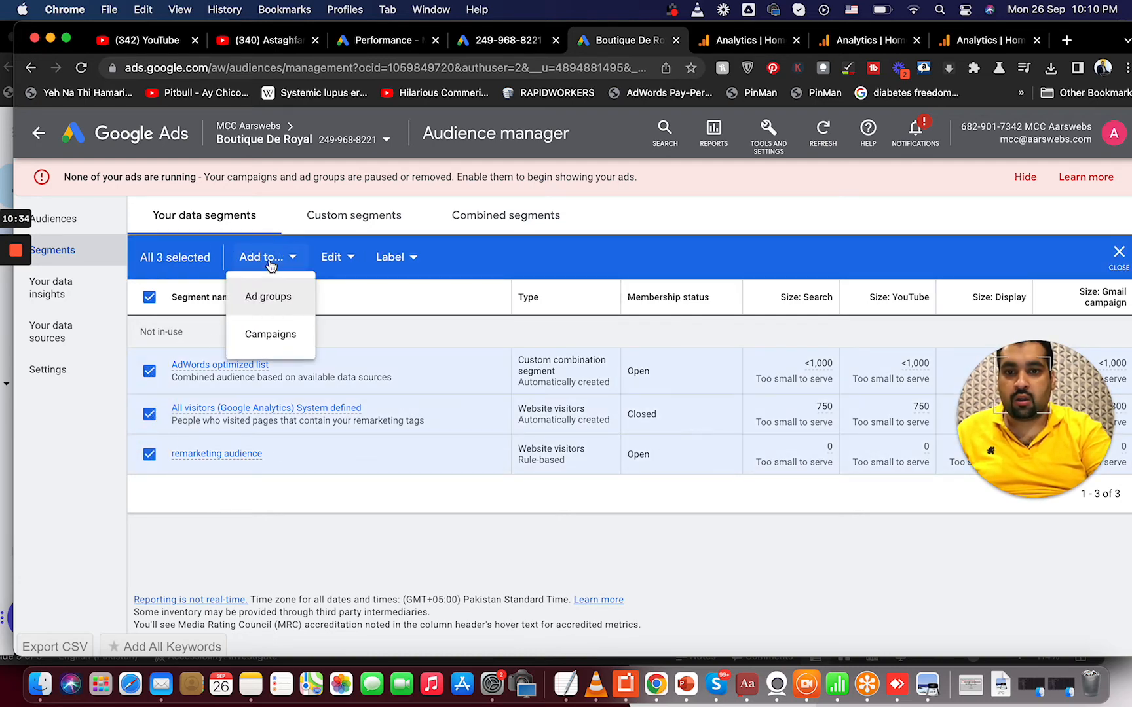
{"action": "left_click", "coordinate": [268, 263]}
{"action": "left_click", "coordinate": [150, 298]}
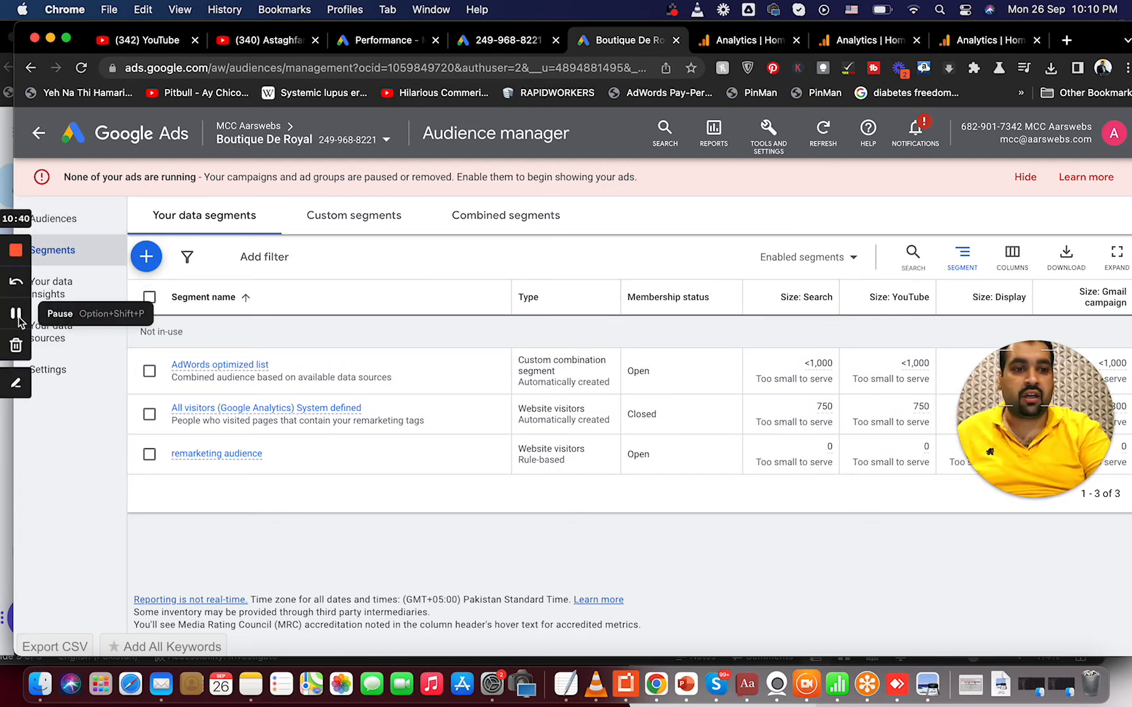
{"action": "left_click", "coordinate": [18, 315]}
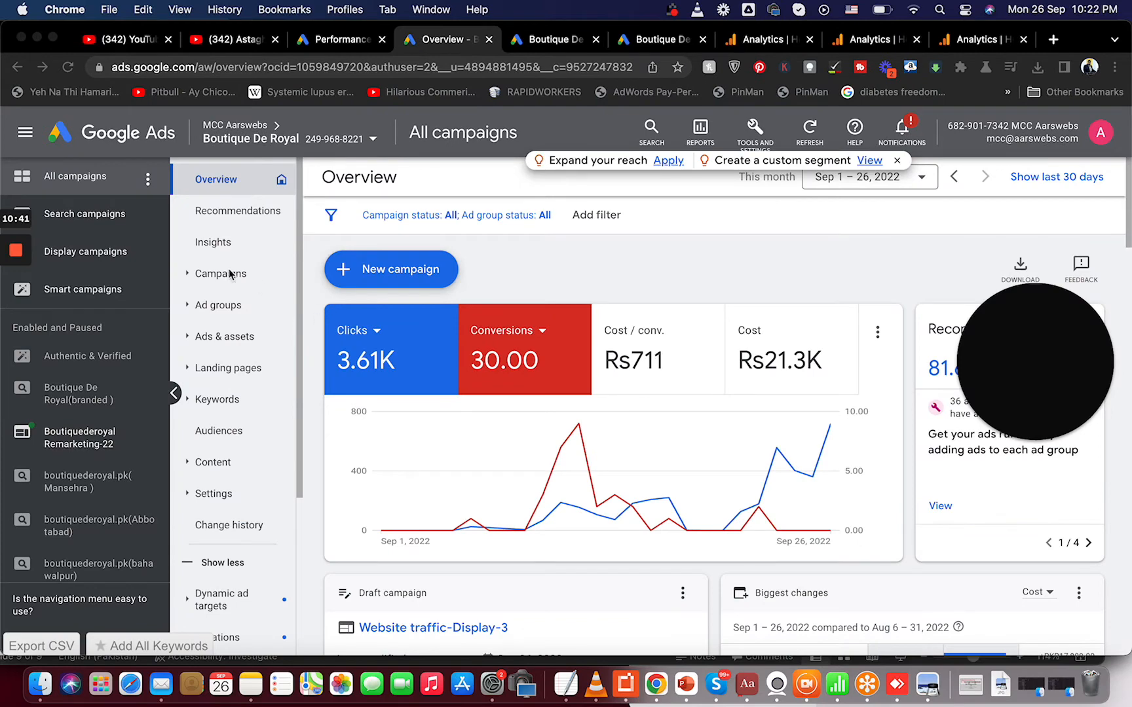
- Open the account's campaigns list and start creating a new campaign
{"action": "left_click", "coordinate": [216, 285]}
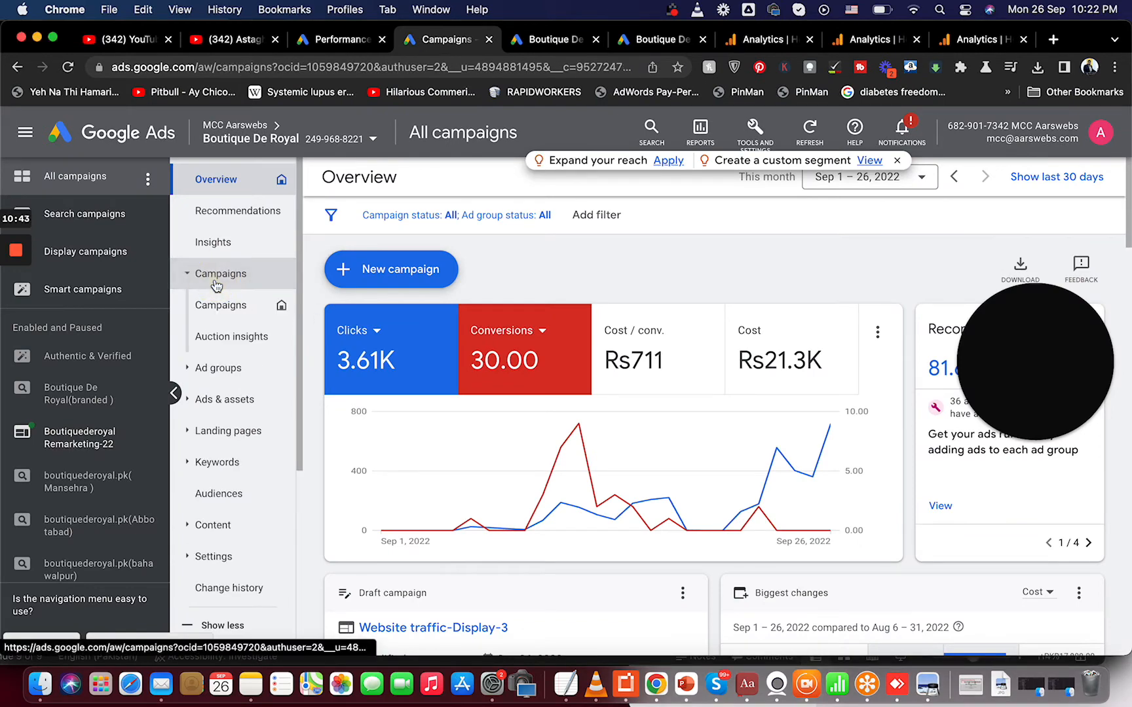
{"action": "mouse_move", "coordinate": [16, 312]}
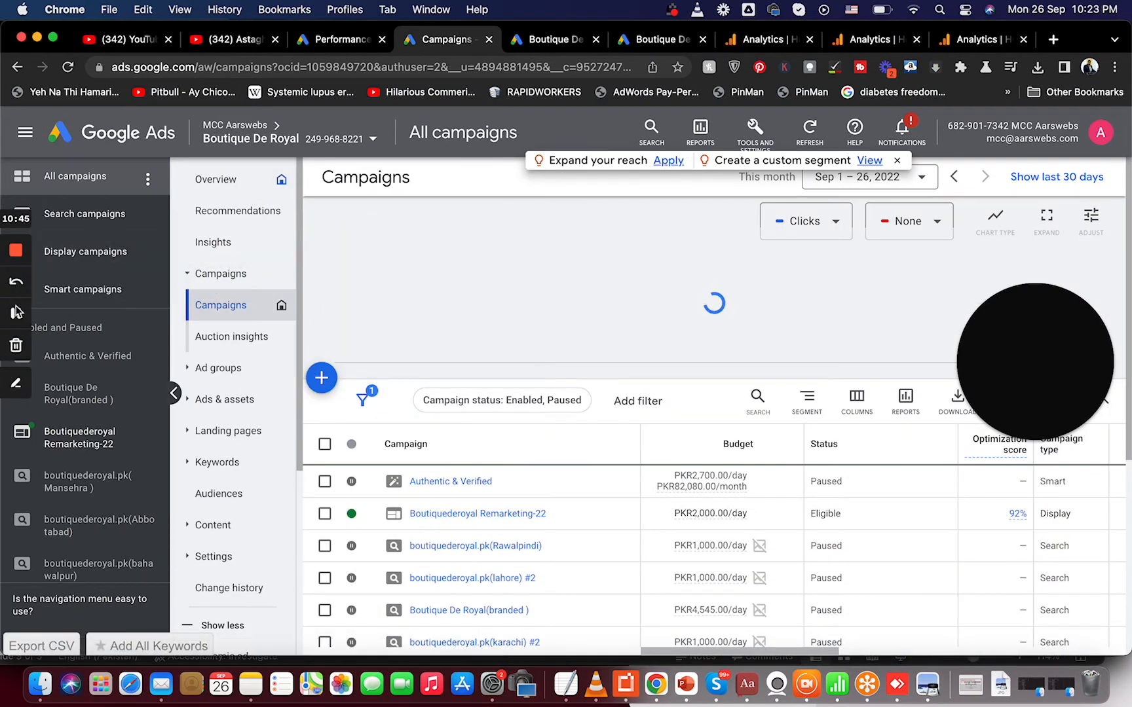
{"action": "left_click", "coordinate": [301, 373]}
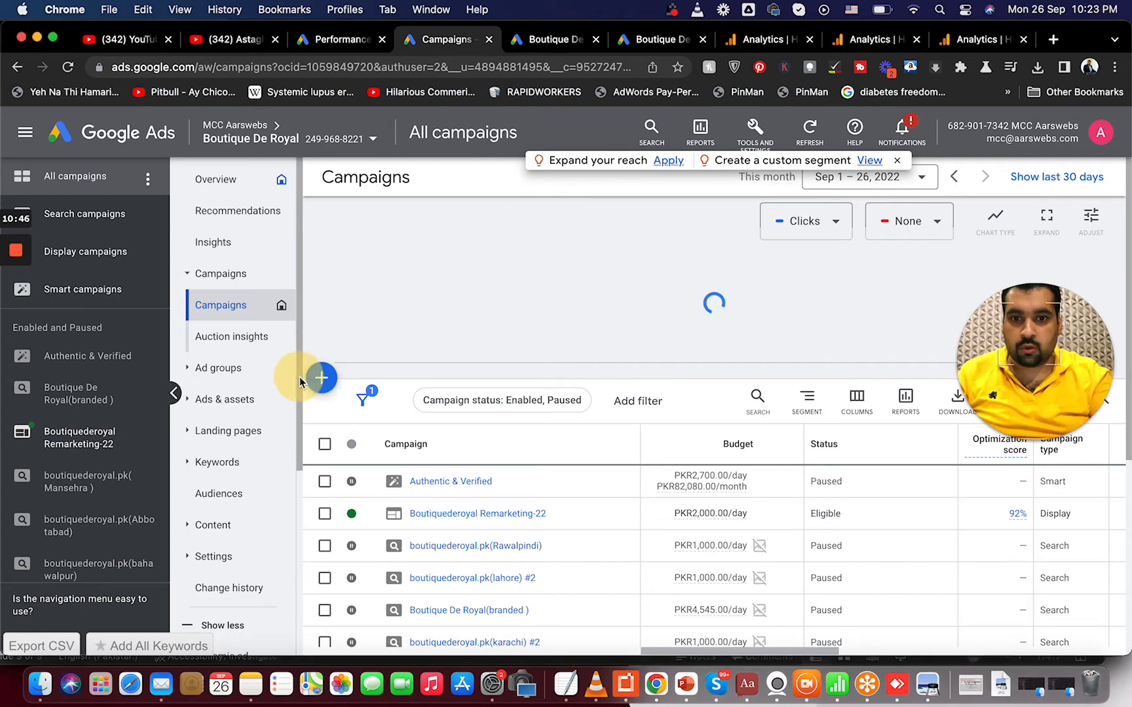
{"action": "left_click", "coordinate": [324, 385]}
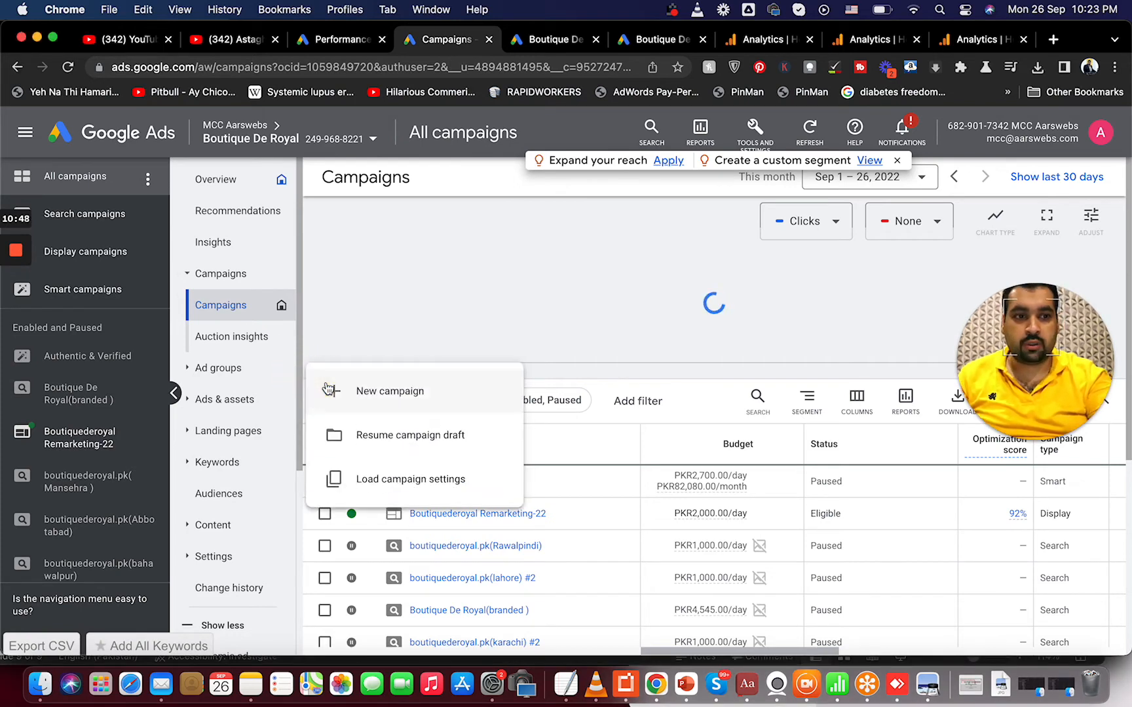
{"action": "left_click", "coordinate": [365, 407]}
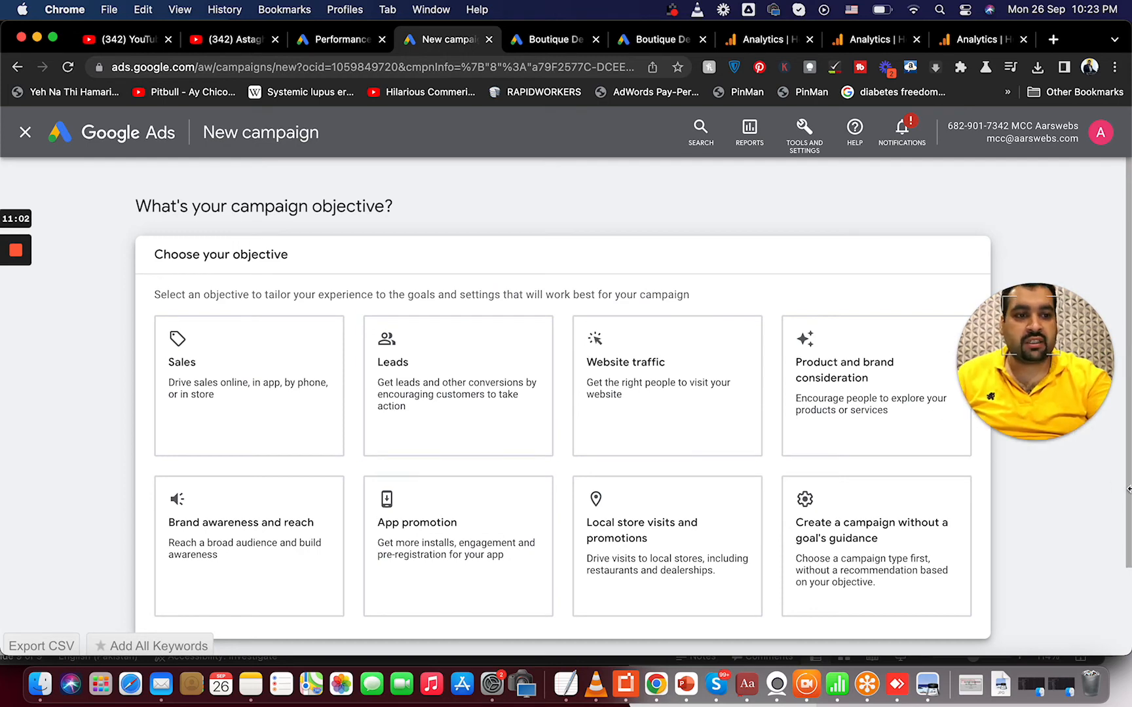
- Choose the Brand awareness and reach objective with Display as the campaign type
{"action": "scroll", "coordinate": [1127, 520], "scroll_direction": "down", "scroll_amount": 2}
{"action": "scroll", "coordinate": [1128, 519], "scroll_direction": "down", "scroll_amount": 2}
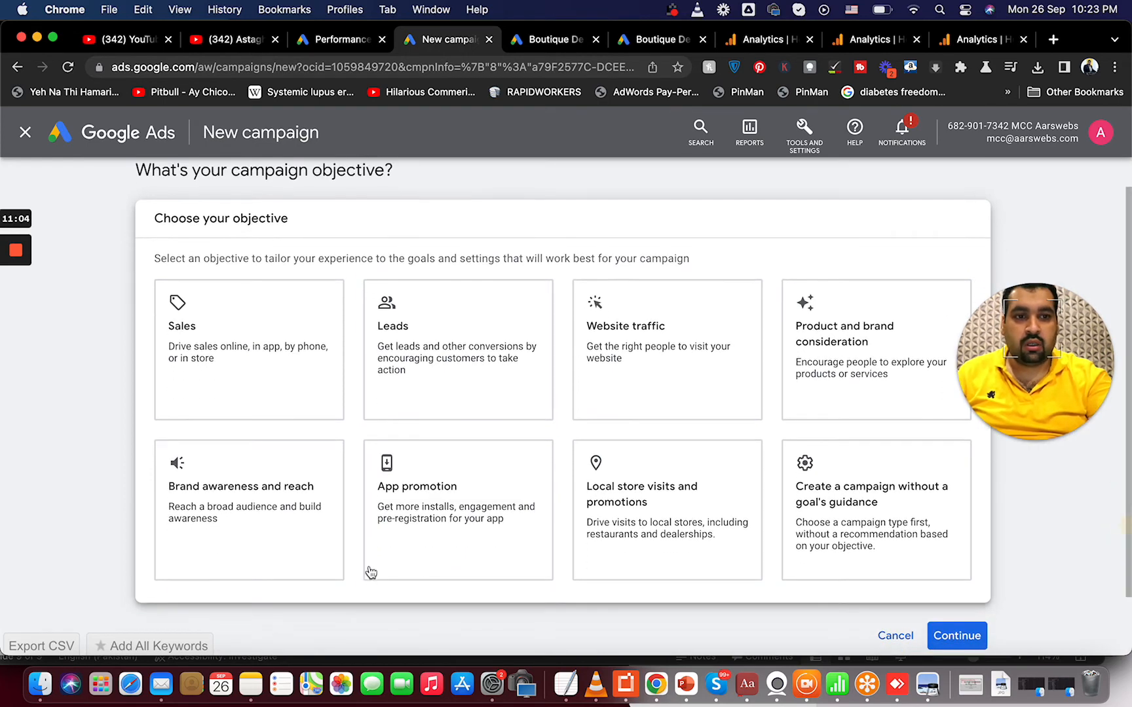
{"action": "left_click", "coordinate": [243, 534]}
{"action": "left_click", "coordinate": [244, 451]}
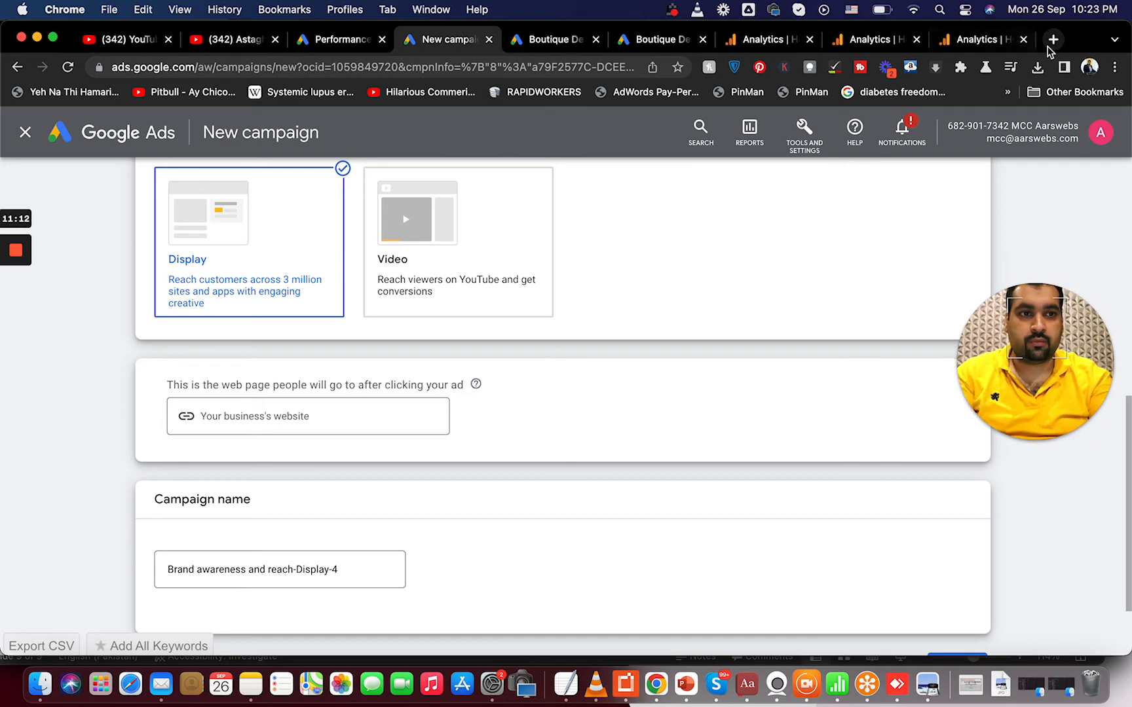
{"action": "left_click", "coordinate": [419, 64]}
{"action": "type", "text": "boutiquederoyal.pk/wp-admi"}
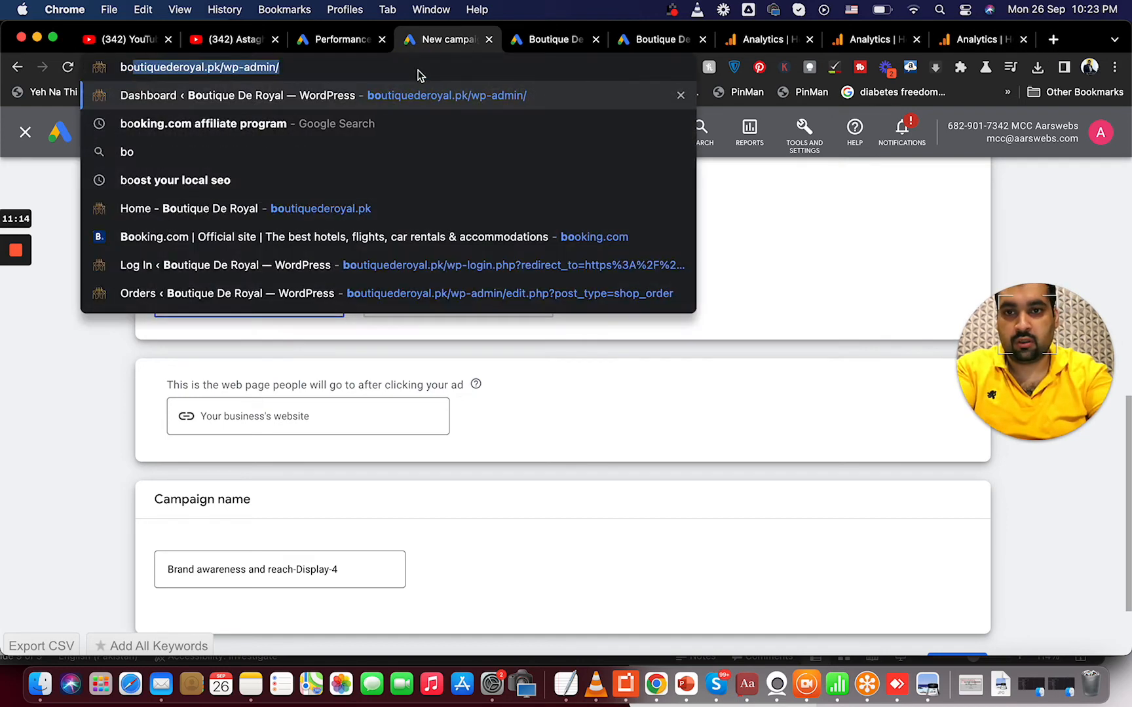
{"action": "key", "text": "BackSpace"}
{"action": "key", "text": "BackSpace"}
{"action": "key", "text": "BackSpace"}
{"action": "key", "text": "BackSpace"}
{"action": "key", "text": "BackSpace"}
{"action": "key", "text": "BackSpace"}
{"action": "key", "text": "BackSpace"}
{"action": "key", "text": "BackSpace"}
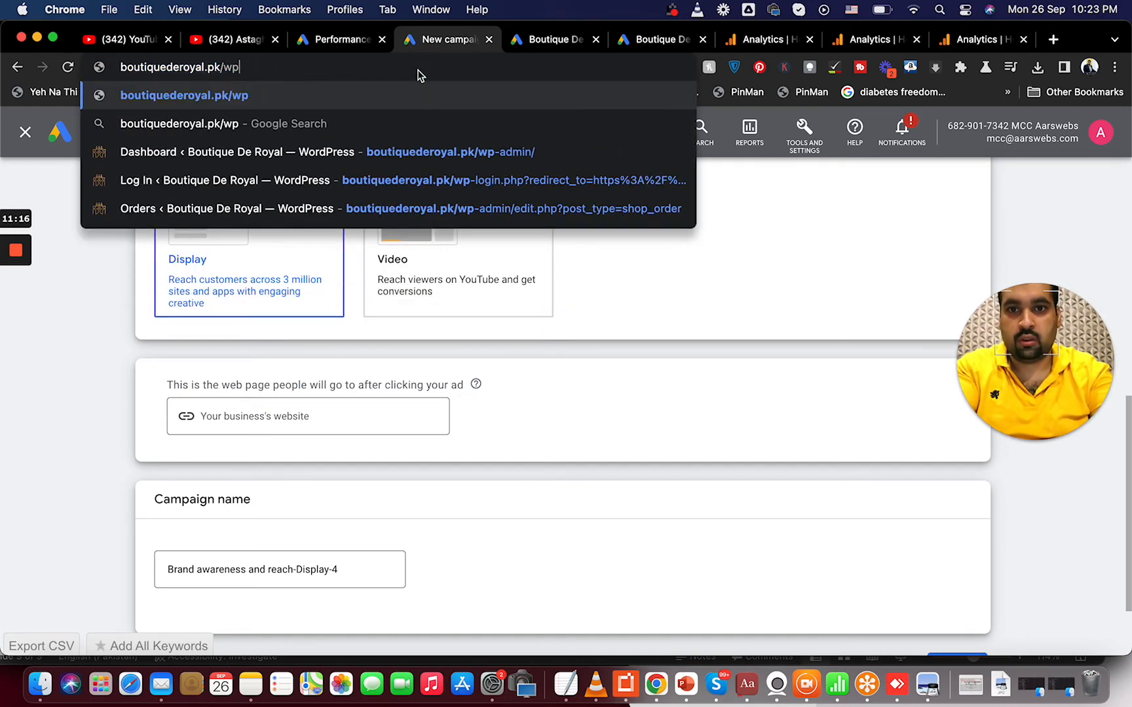
{"action": "key", "text": "super+BackSpace"}
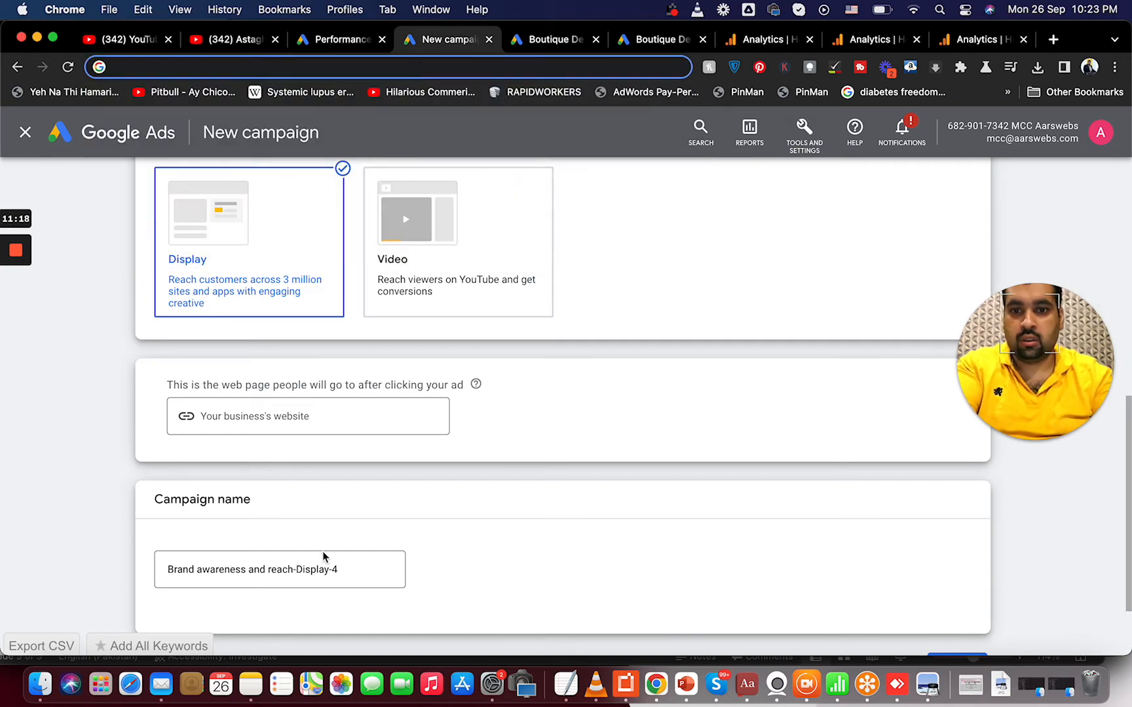
{"action": "left_click", "coordinate": [318, 424]}
{"action": "type", "text": "https://boutiquederoyal.pk/"}
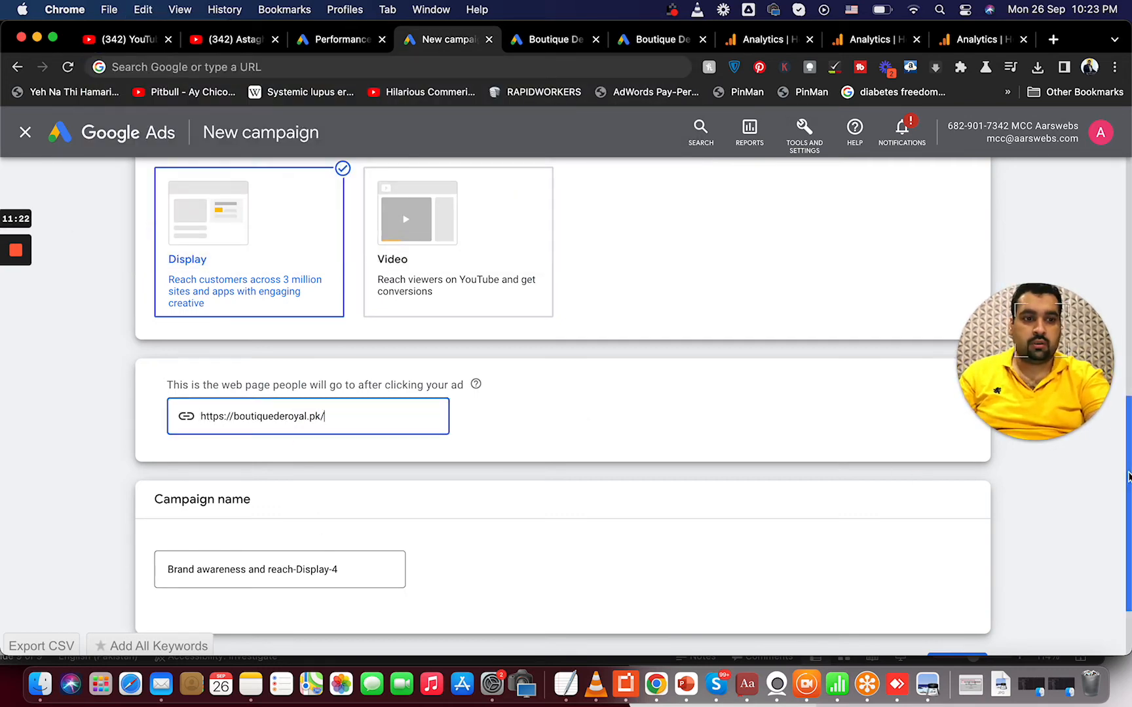
{"action": "scroll", "coordinate": [1128, 477], "scroll_direction": "down", "scroll_amount": 3}
{"action": "left_click", "coordinate": [972, 564]}
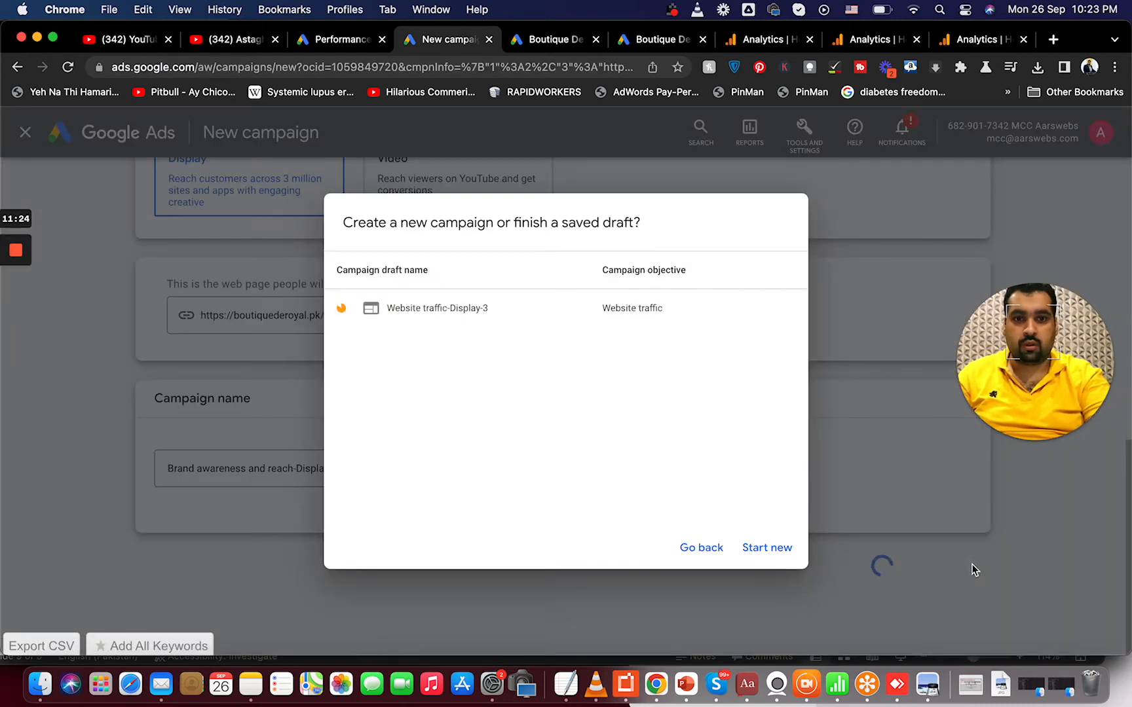
{"action": "left_click", "coordinate": [766, 551]}
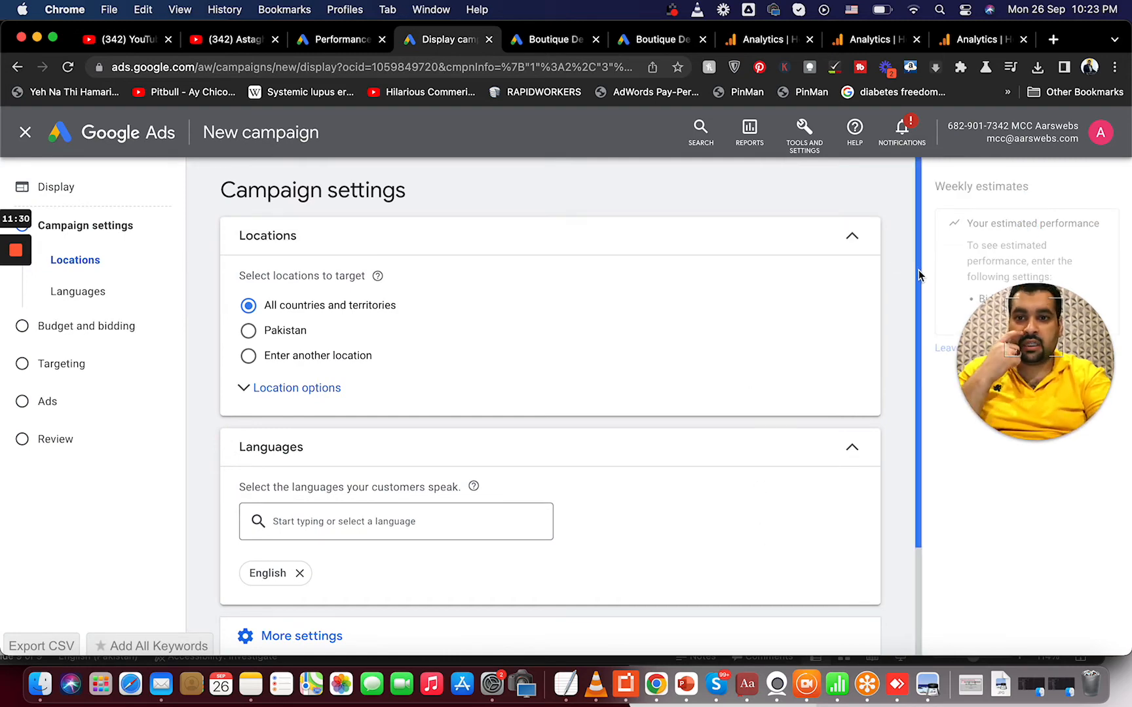
- Target Pakistan as the campaign location and add Urdu to the customer languages
{"action": "scroll", "coordinate": [918, 286], "scroll_direction": "down", "scroll_amount": 1}
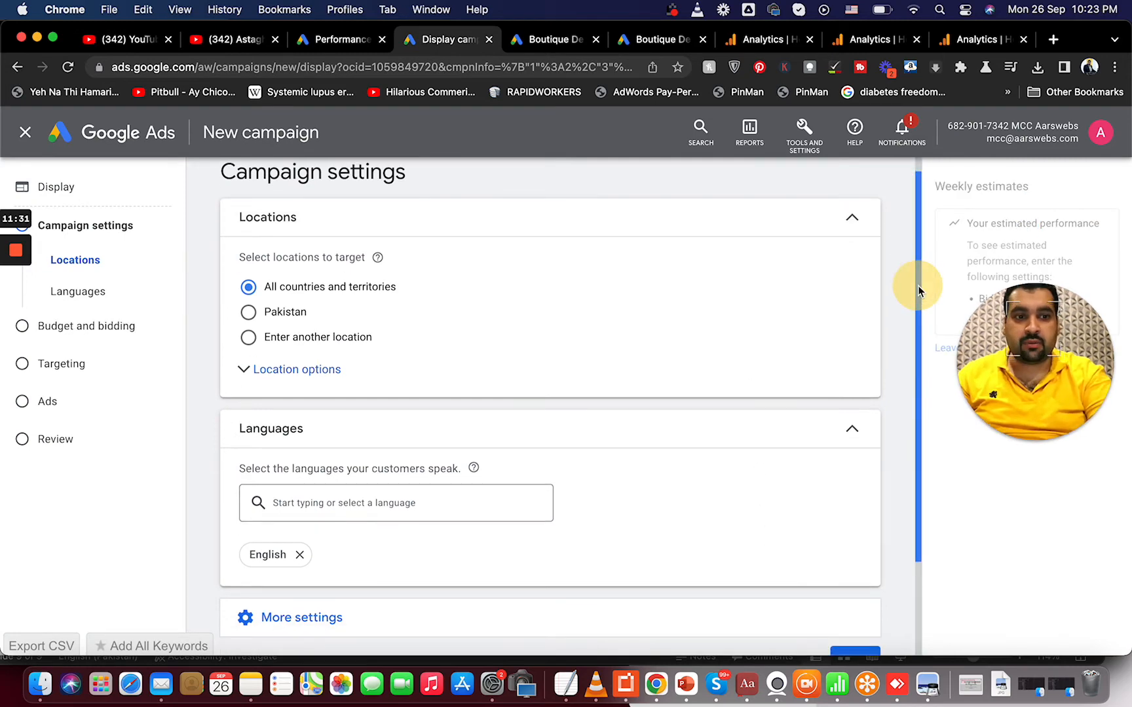
{"action": "left_click", "coordinate": [288, 314]}
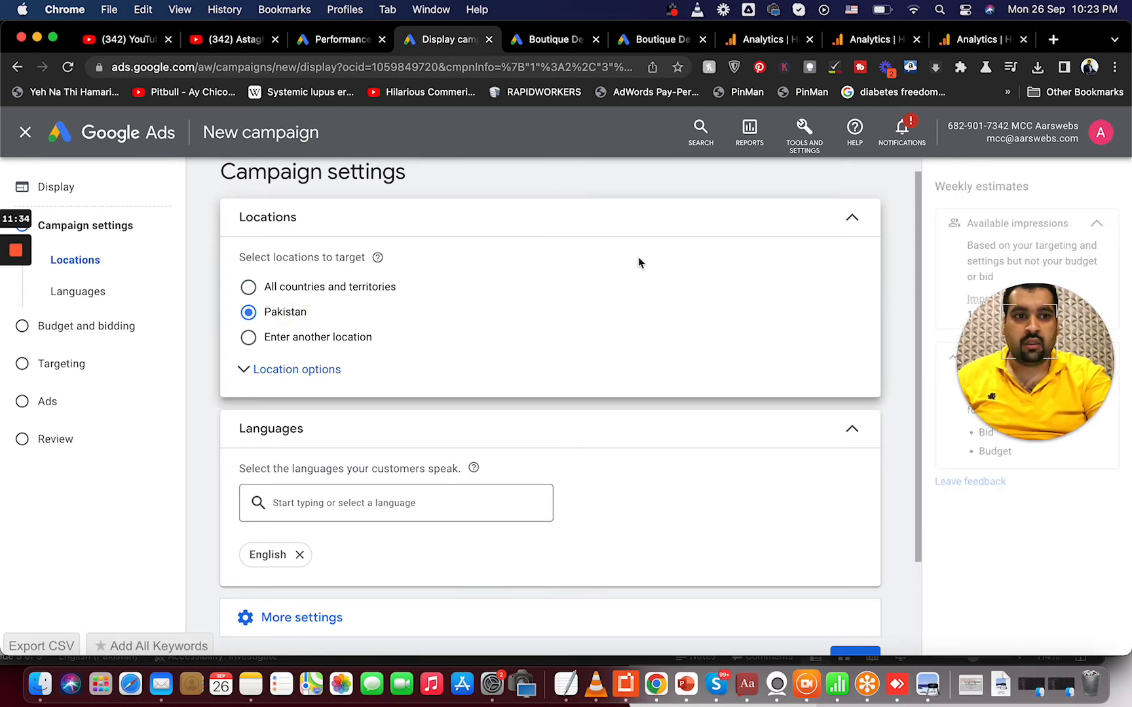
{"action": "left_click_drag", "start_coordinate": [919, 341], "coordinate": [929, 427]}
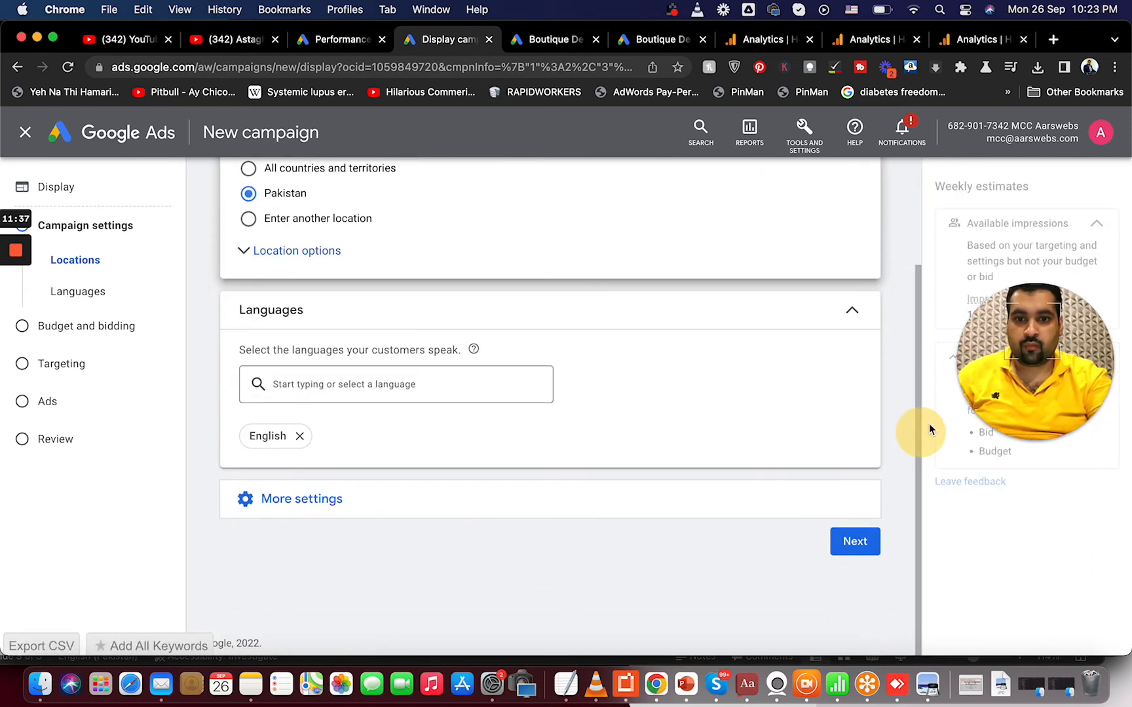
{"action": "left_click", "coordinate": [423, 382]}
{"action": "type", "text": "Ur"}
{"action": "left_click", "coordinate": [261, 428]}
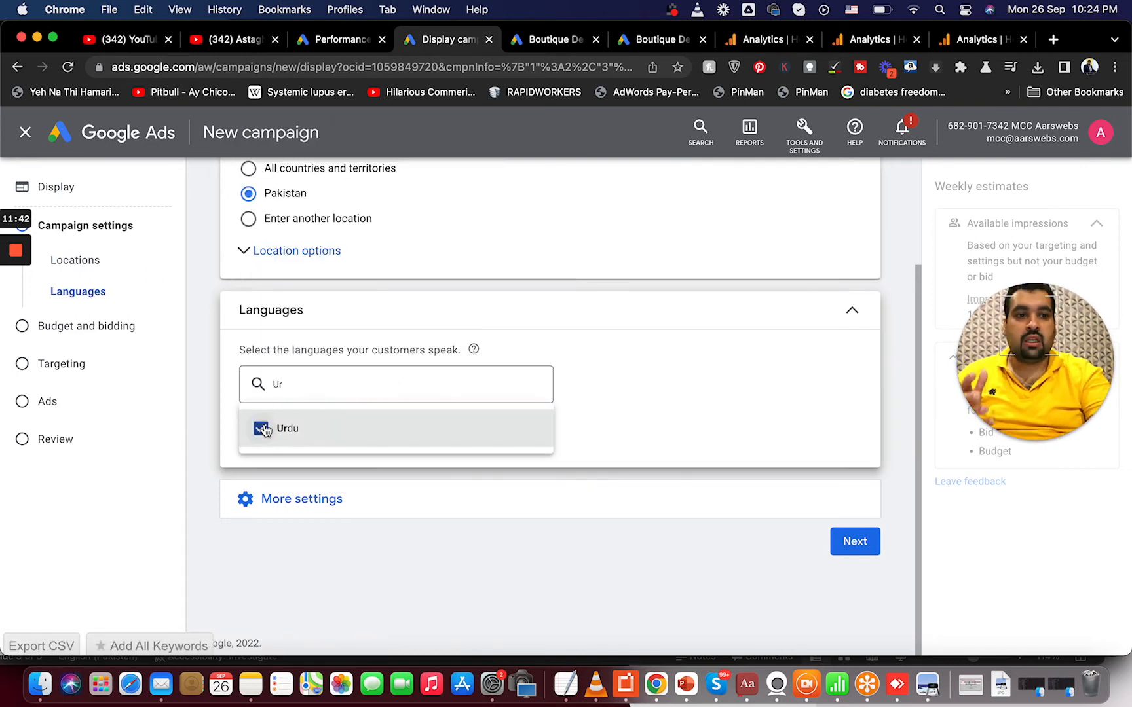
{"action": "left_click", "coordinate": [682, 353]}
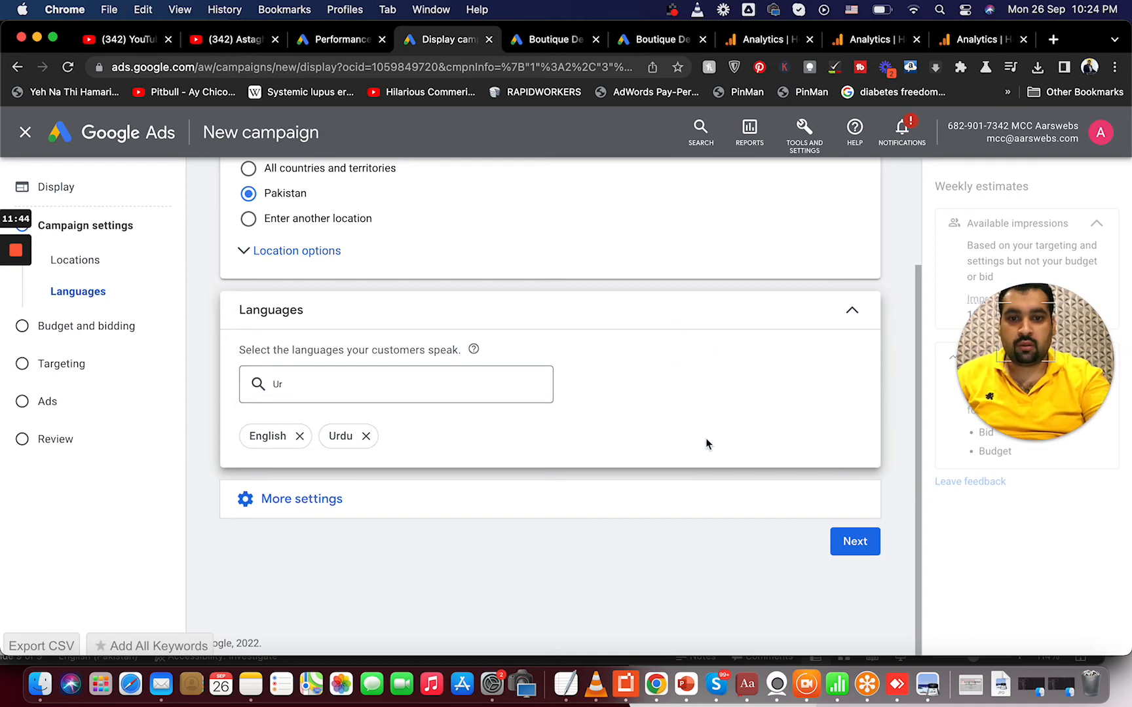
- Review the additional campaign settings, keep their defaults, and continue to budget and bidding
{"action": "left_click", "coordinate": [571, 488]}
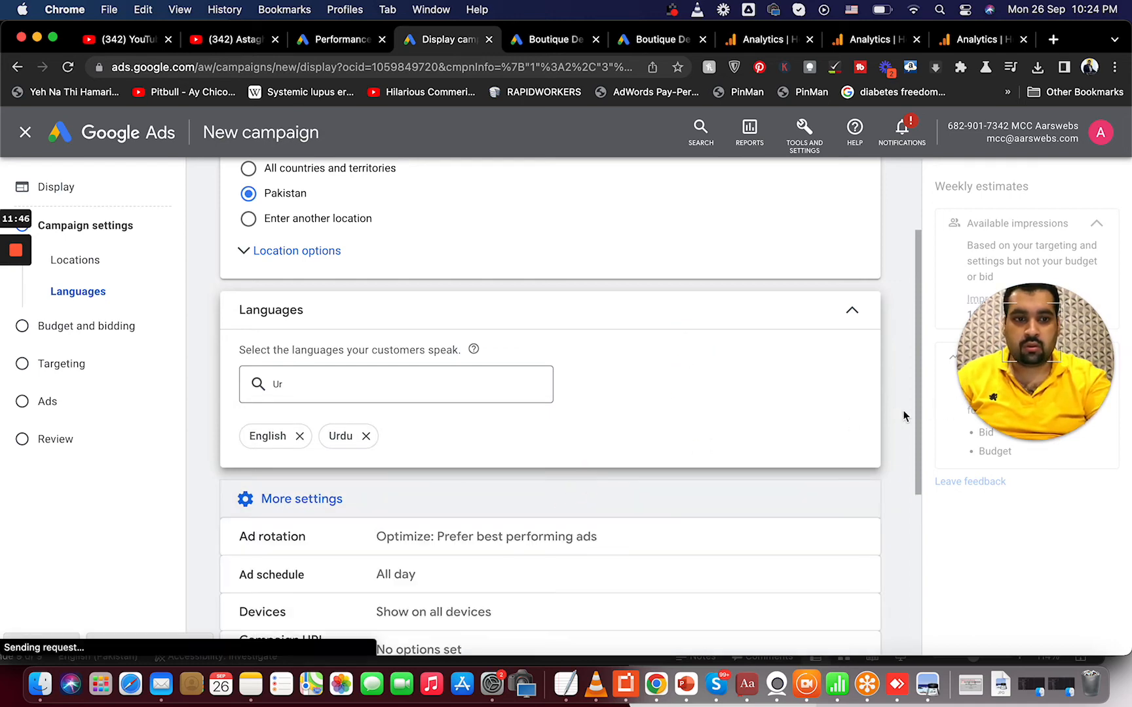
{"action": "left_click_drag", "start_coordinate": [919, 426], "coordinate": [919, 603]}
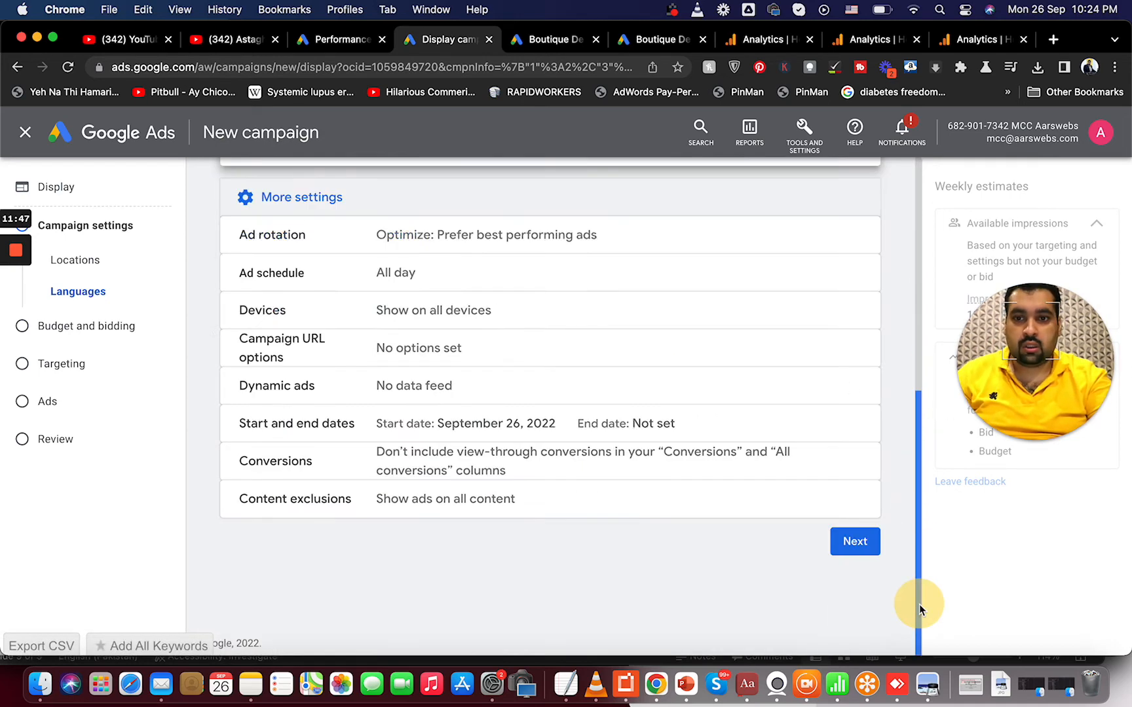
{"action": "left_click", "coordinate": [858, 554]}
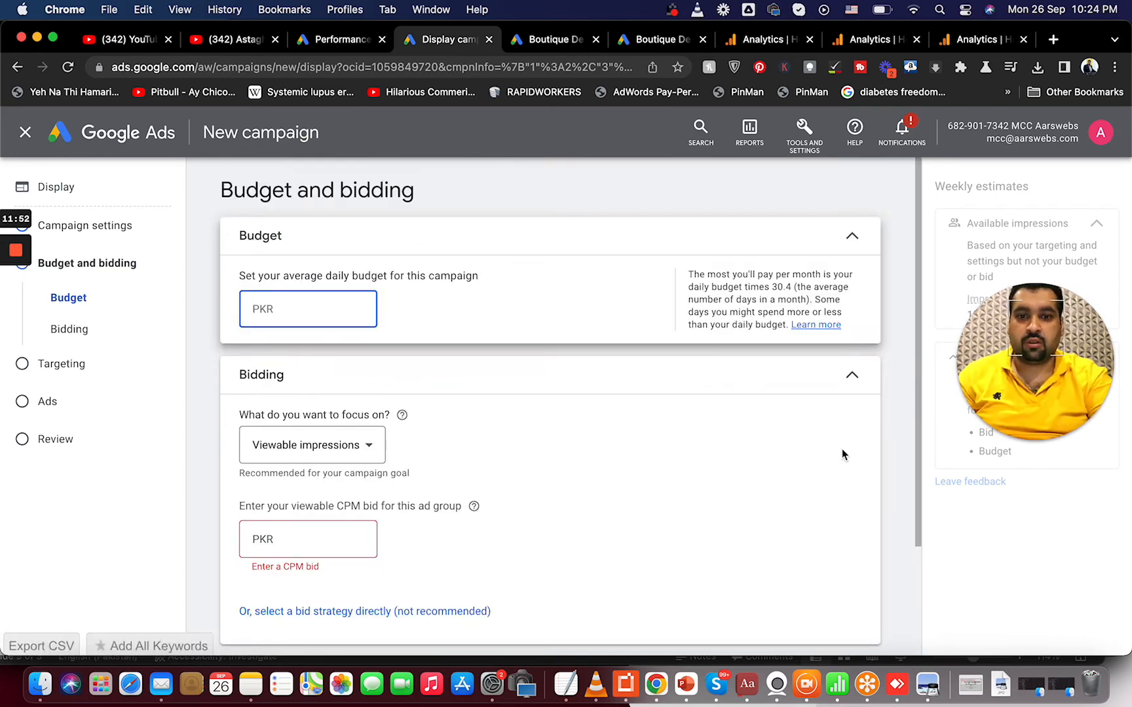
- Set the average daily budget to PKR 100 and review the bidding focus options, keeping Viewable impressions
{"action": "left_click", "coordinate": [359, 445]}
{"action": "mouse_move", "coordinate": [344, 445]}
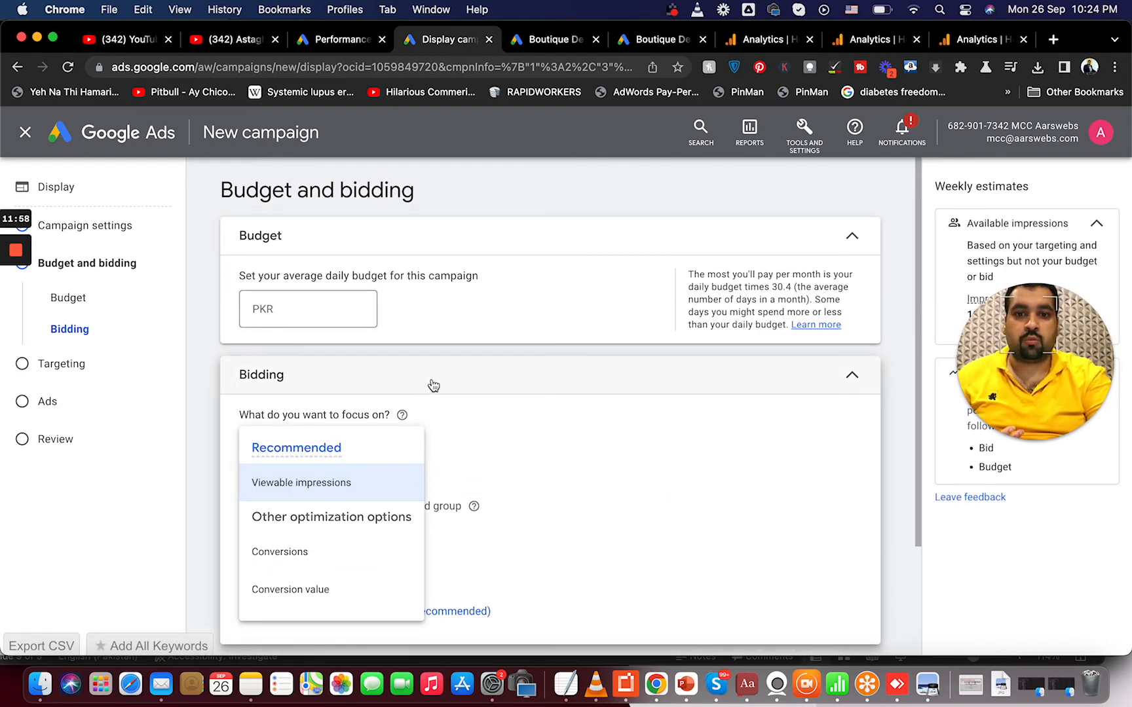
{"action": "left_click", "coordinate": [320, 315]}
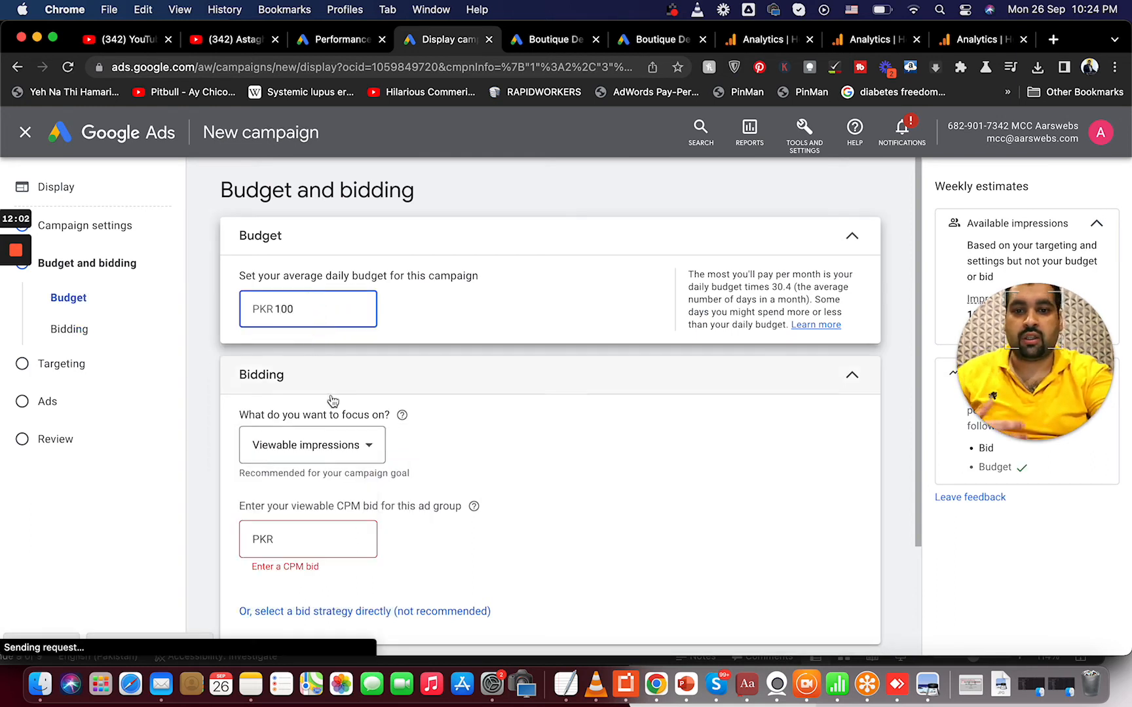
{"action": "left_click", "coordinate": [354, 458]}
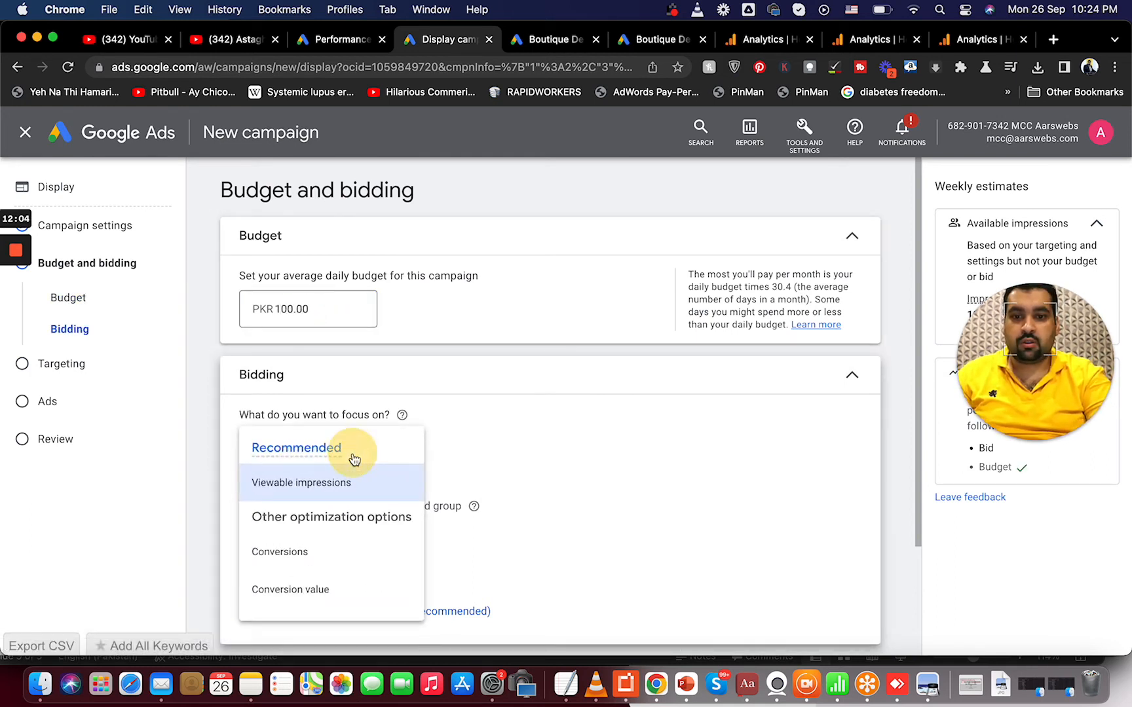
{"action": "left_click", "coordinate": [643, 434]}
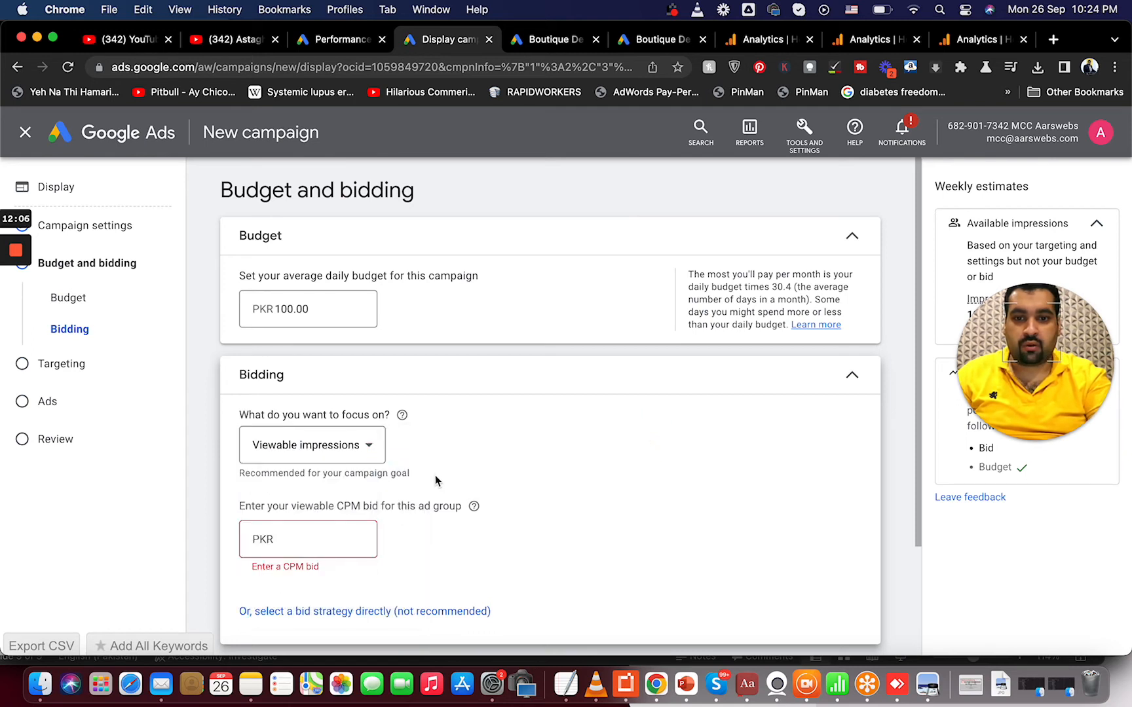
- Switch to direct bid strategy selection and choose Manual CPC
{"action": "scroll", "coordinate": [920, 465], "scroll_direction": "down", "scroll_amount": 2}
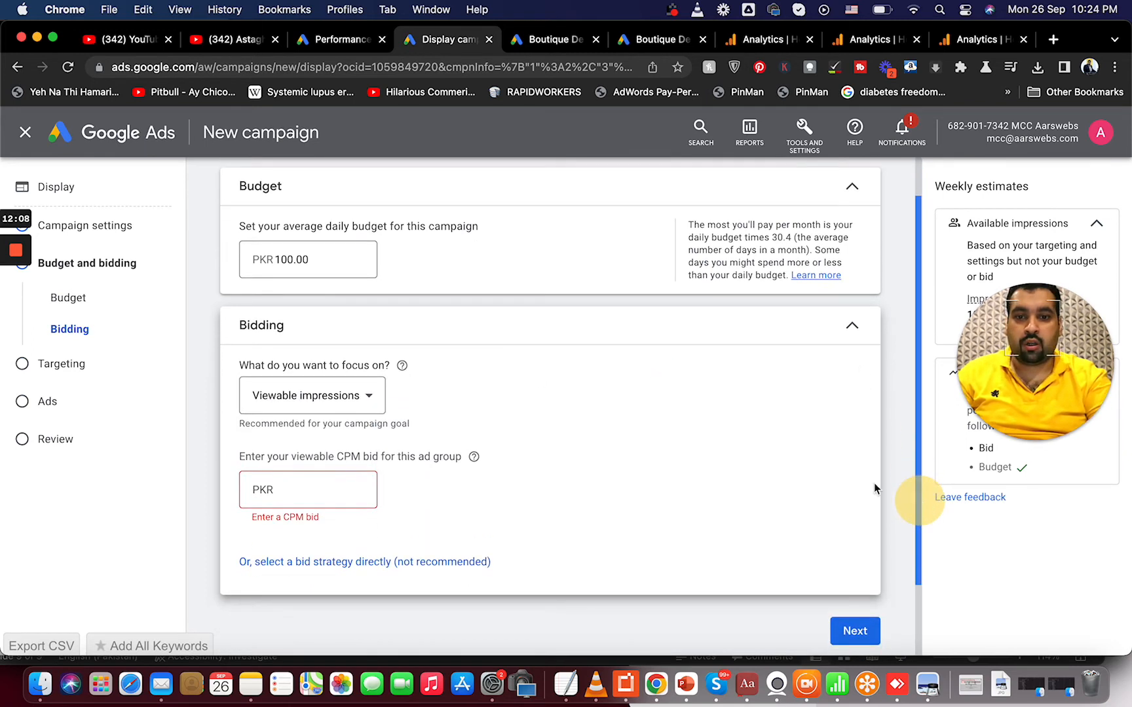
{"action": "left_click", "coordinate": [289, 563]}
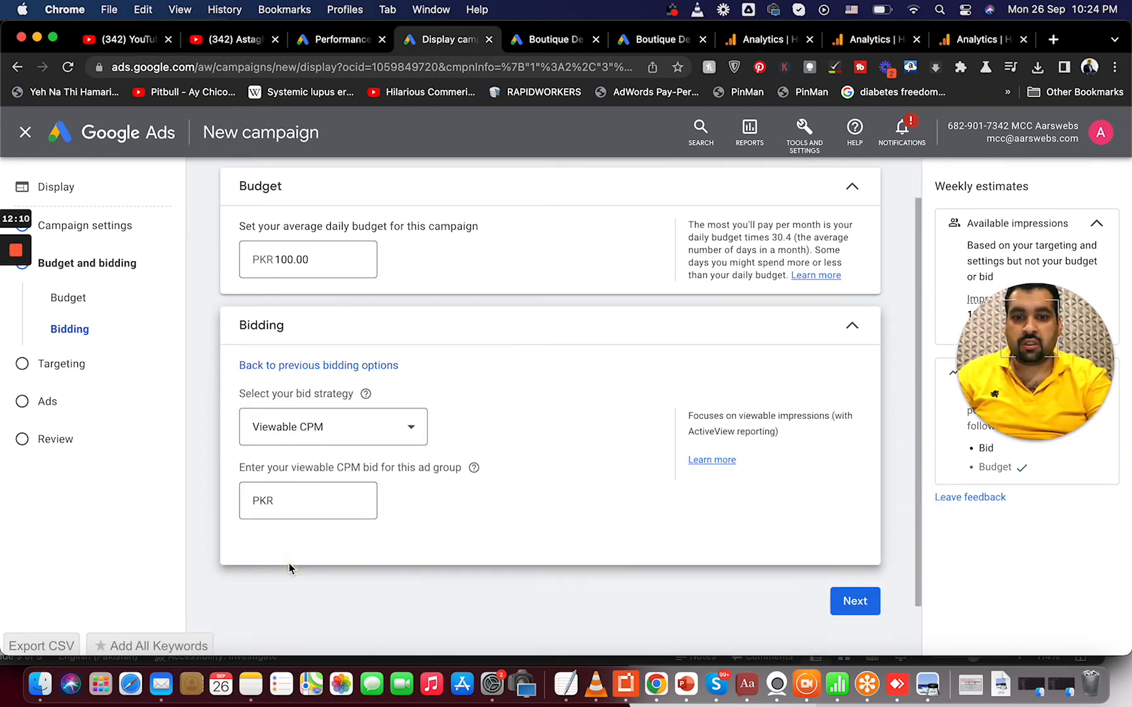
{"action": "left_click", "coordinate": [380, 409]}
{"action": "left_click", "coordinate": [328, 419]}
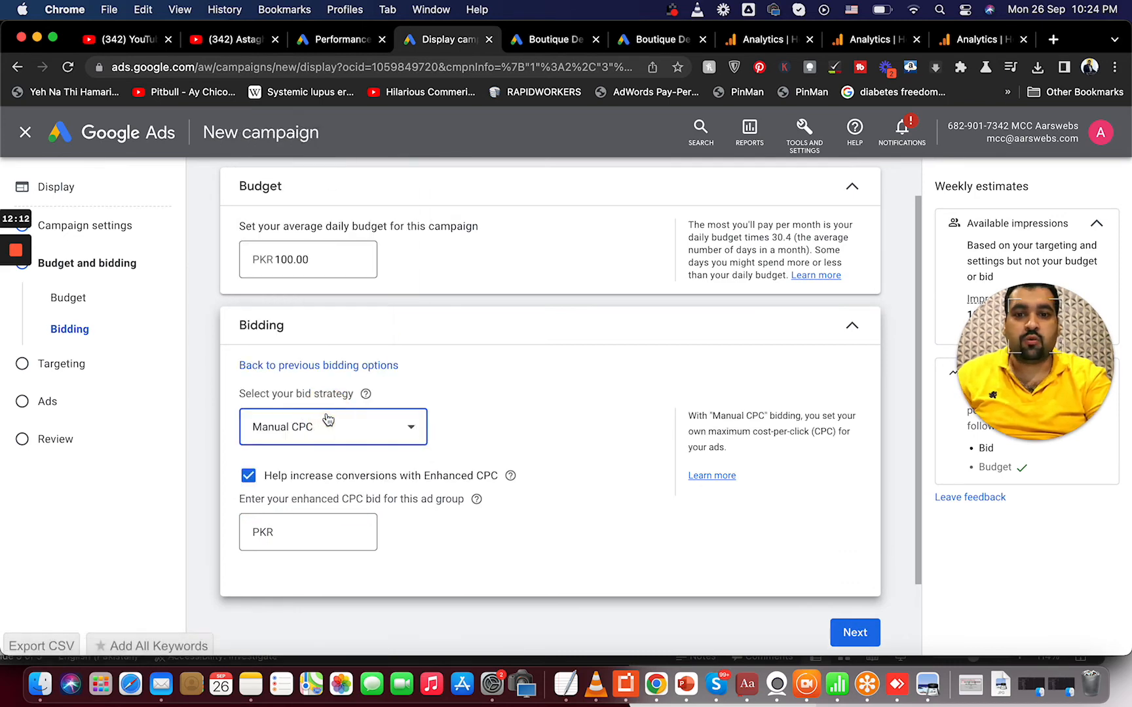
- Set the ad group's enhanced CPC bid to PKR 50 and continue to targeting
{"action": "left_click", "coordinate": [308, 527]}
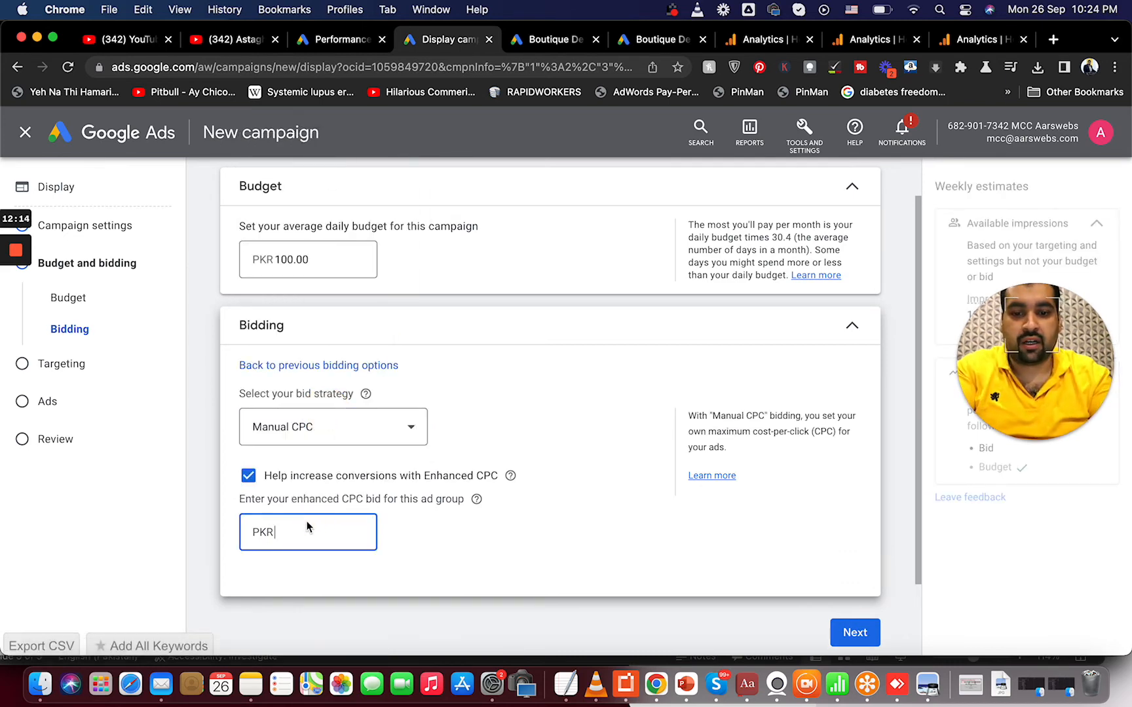
{"action": "type", "text": "50"}
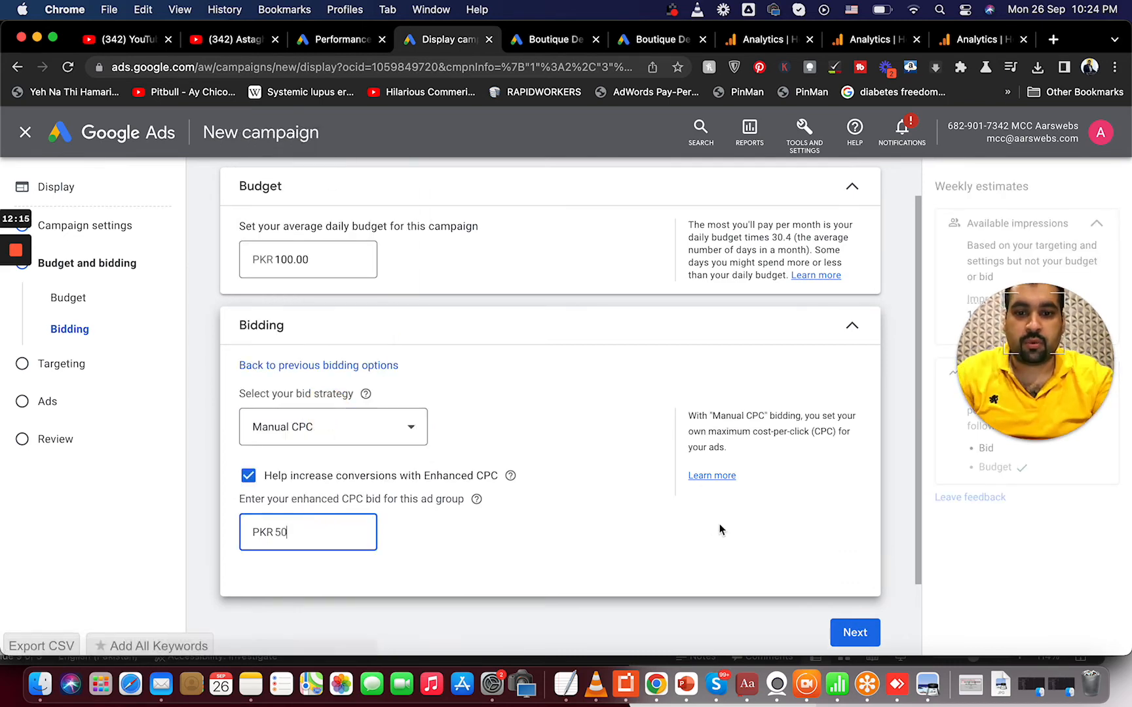
{"action": "left_click", "coordinate": [862, 634]}
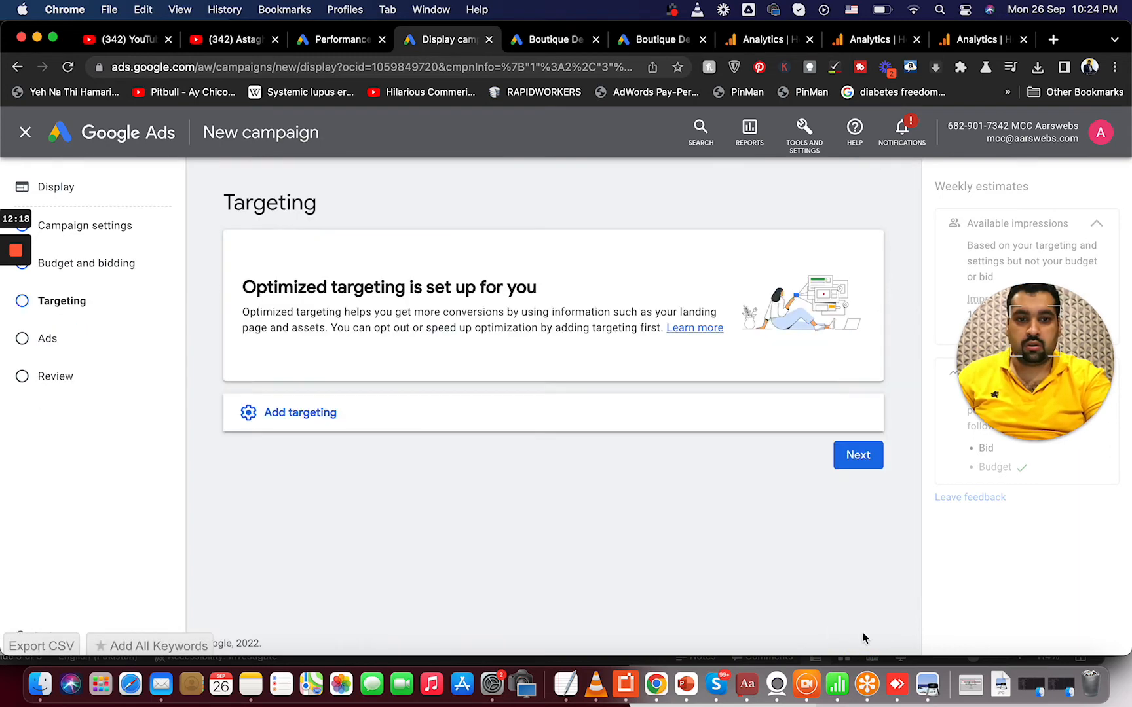
- Add audience segment targeting, review the suggested segments without selecting any, and continue to the ads section
{"action": "left_click", "coordinate": [411, 419]}
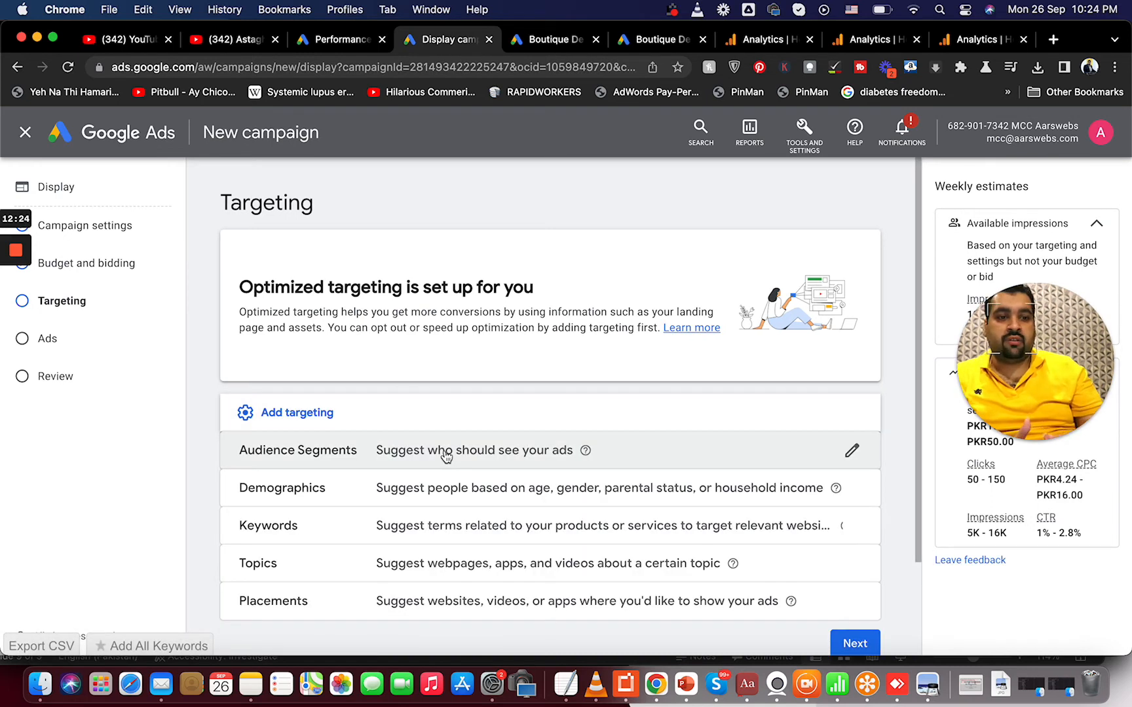
{"action": "left_click", "coordinate": [849, 452]}
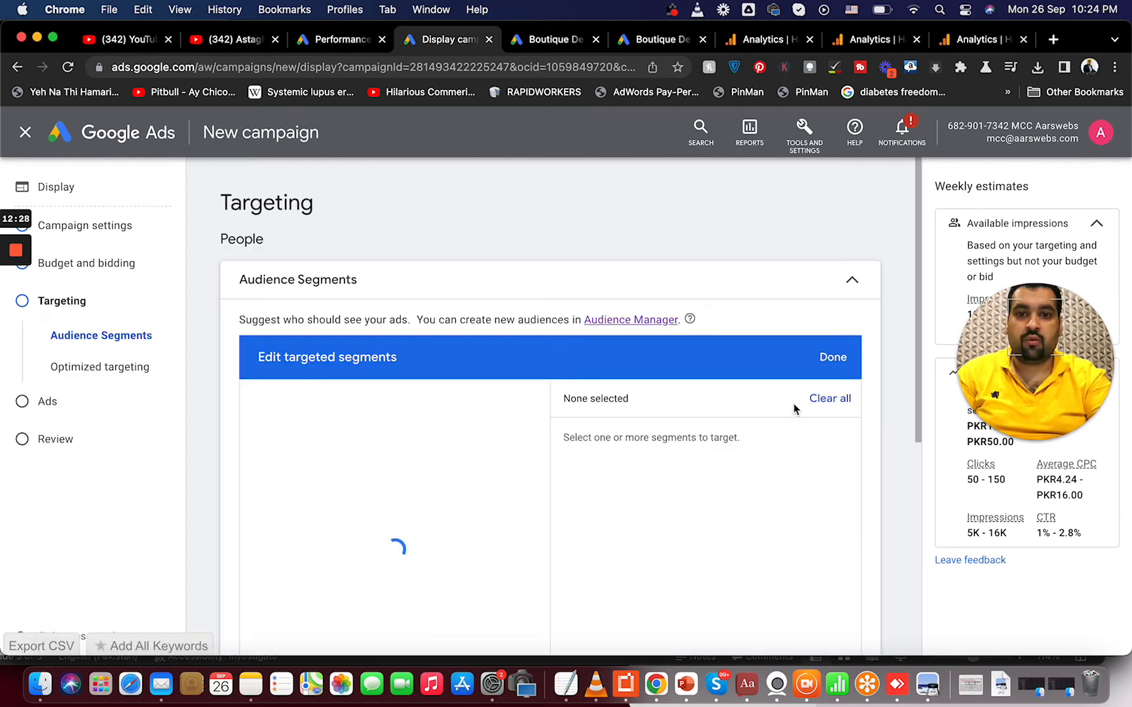
{"action": "left_click_drag", "start_coordinate": [915, 426], "coordinate": [934, 483]}
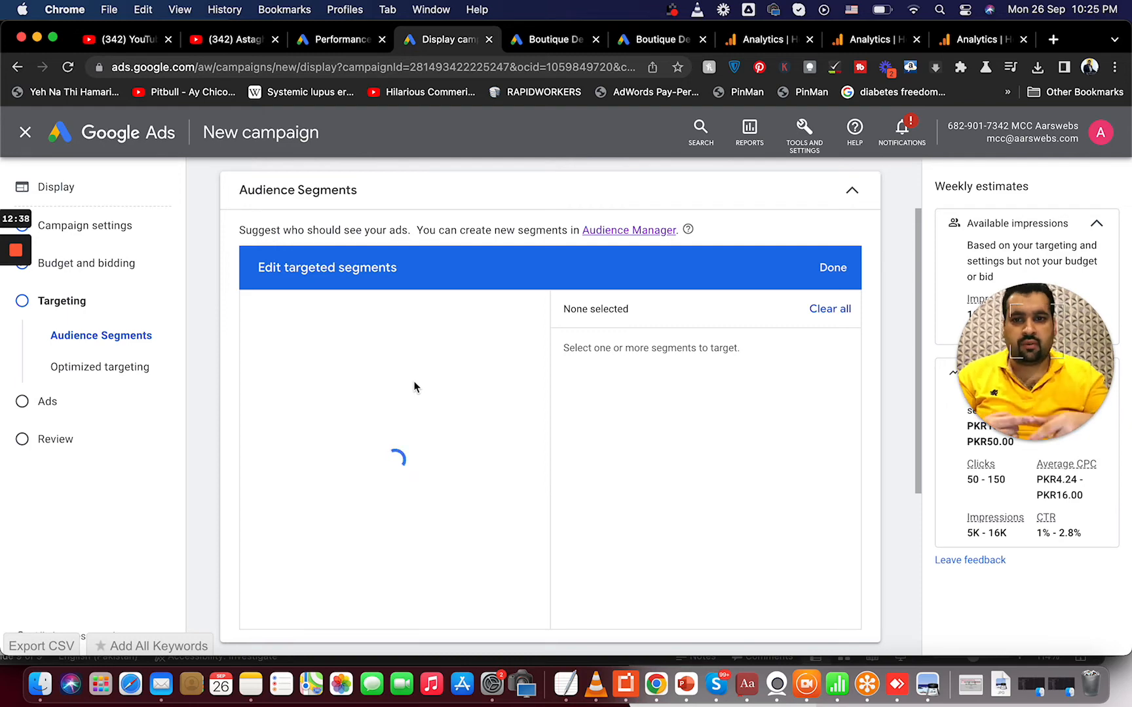
{"action": "mouse_move", "coordinate": [7, 262]}
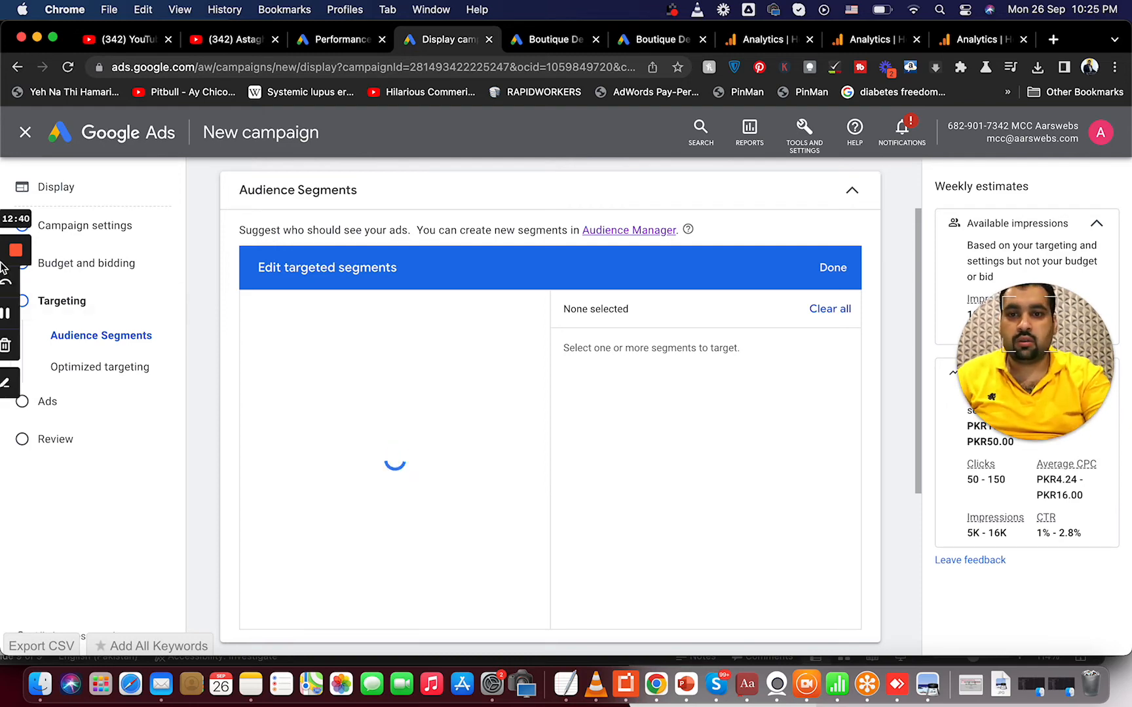
{"action": "left_click", "coordinate": [16, 315]}
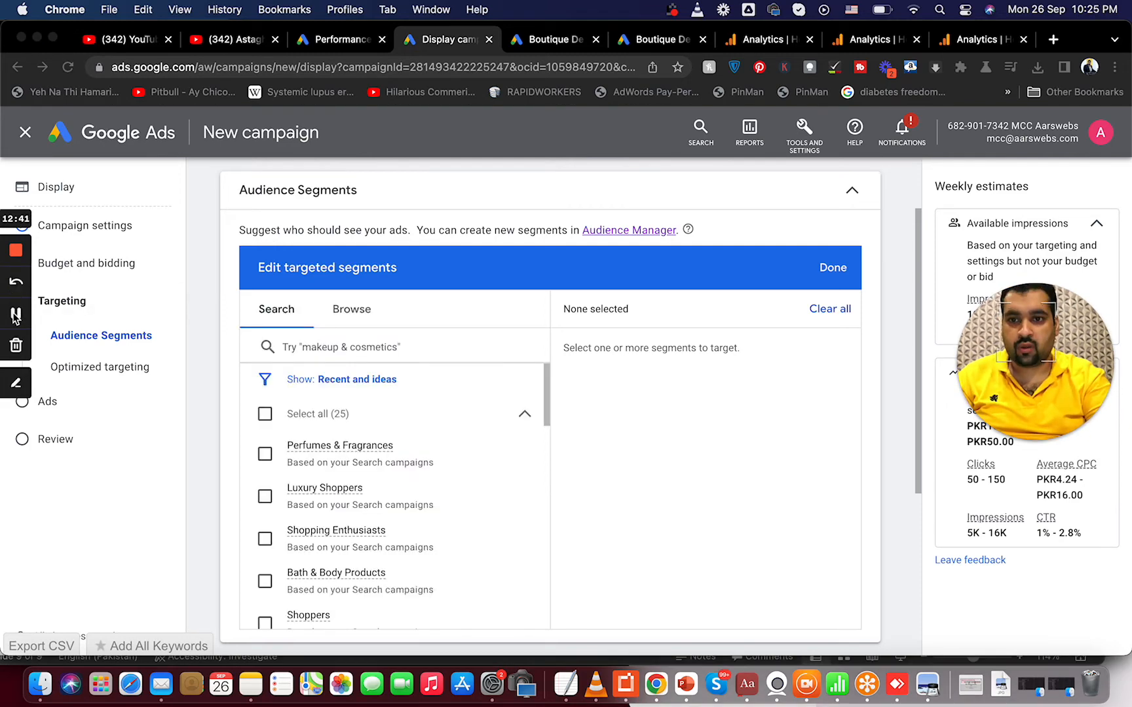
{"action": "left_click", "coordinate": [546, 412]}
{"action": "mouse_move", "coordinate": [547, 395]}
{"action": "left_mouse_down"}
{"action": "mouse_move", "coordinate": [547, 630]}
{"action": "mouse_move", "coordinate": [555, 377]}
{"action": "left_mouse_up"}
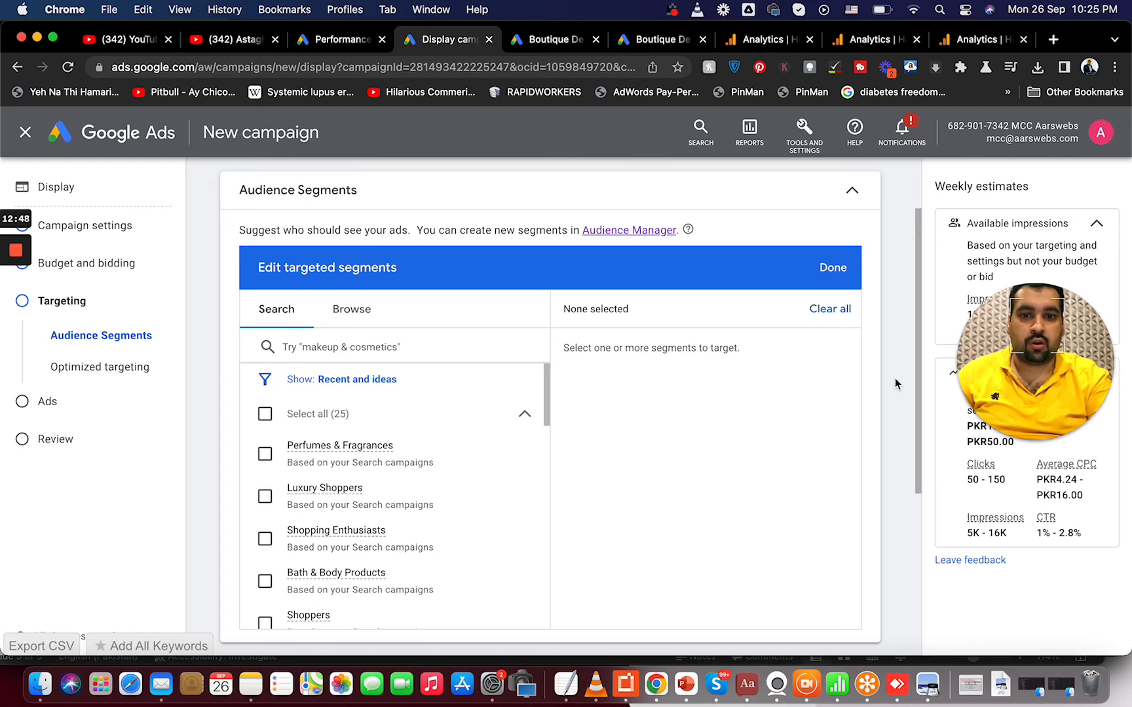
{"action": "mouse_move", "coordinate": [919, 404]}
{"action": "left_mouse_down"}
{"action": "mouse_move", "coordinate": [920, 475]}
{"action": "mouse_move", "coordinate": [917, 381]}
{"action": "left_mouse_up"}
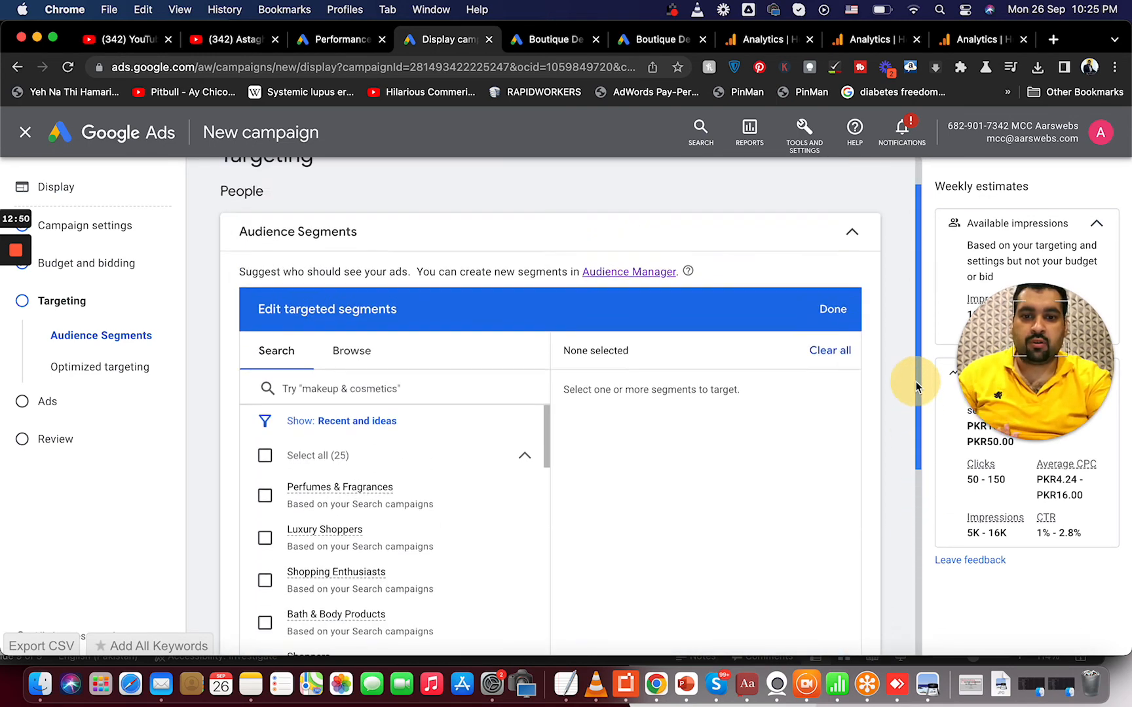
{"action": "left_click", "coordinate": [837, 310]}
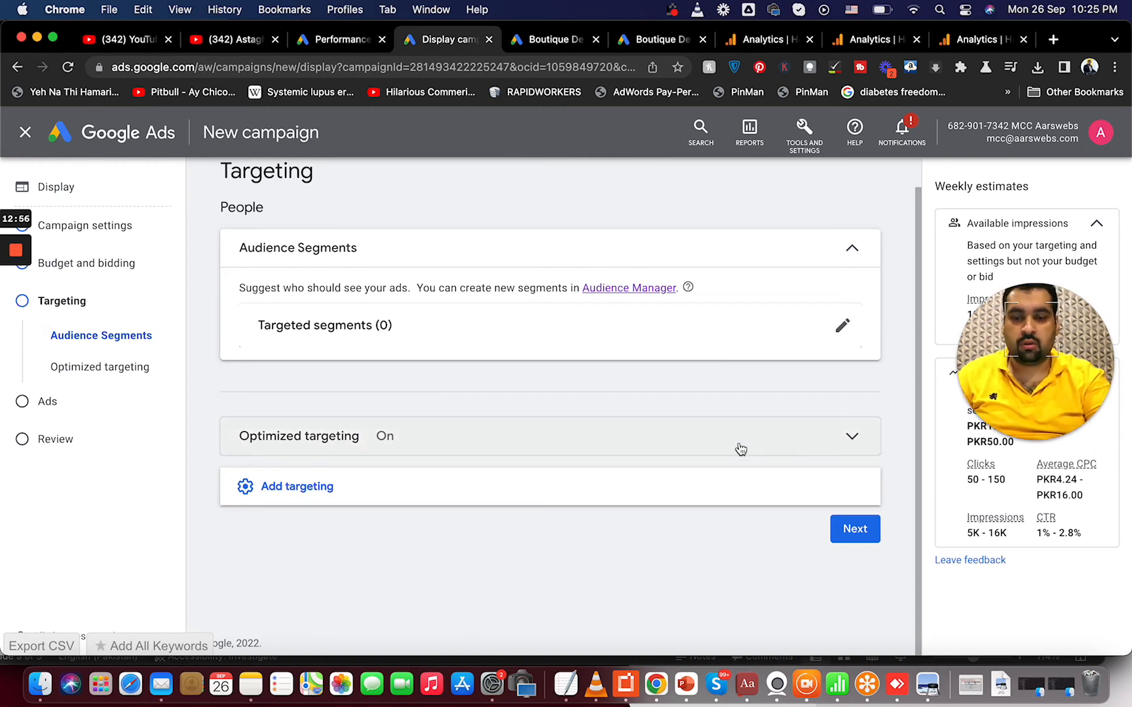
{"action": "left_click", "coordinate": [844, 532]}
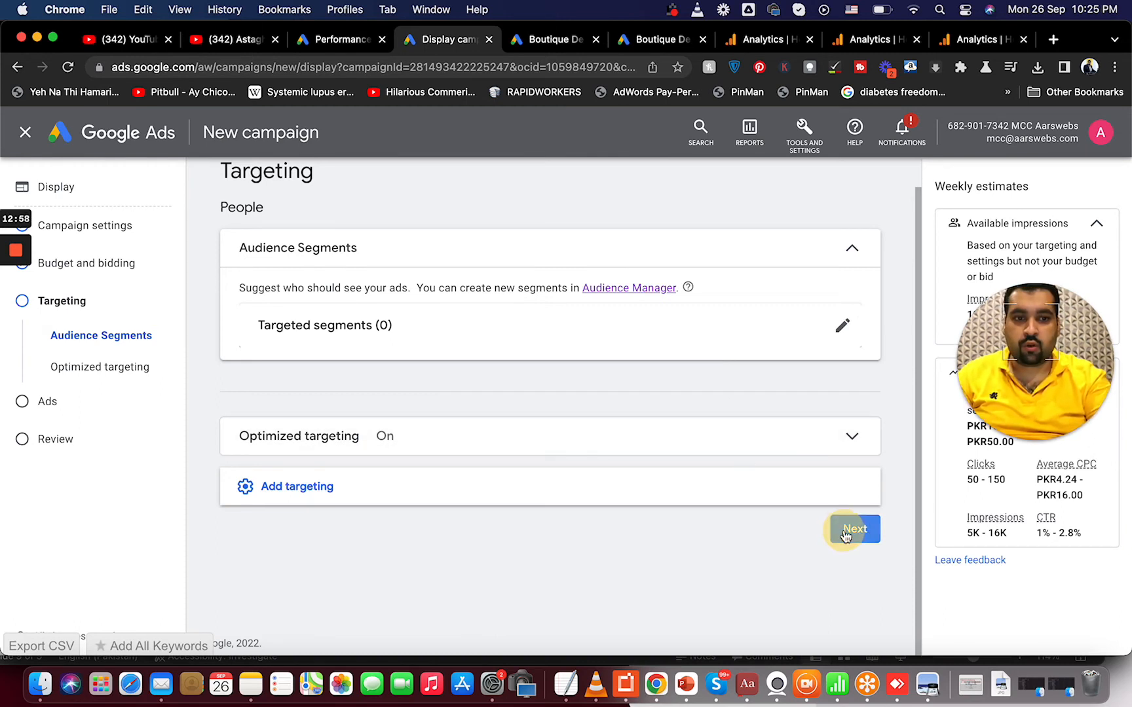
- Enter Boutique De Royal as the ad's business name
{"action": "left_click_drag", "start_coordinate": [919, 285], "coordinate": [916, 330]}
{"action": "left_click", "coordinate": [335, 326]}
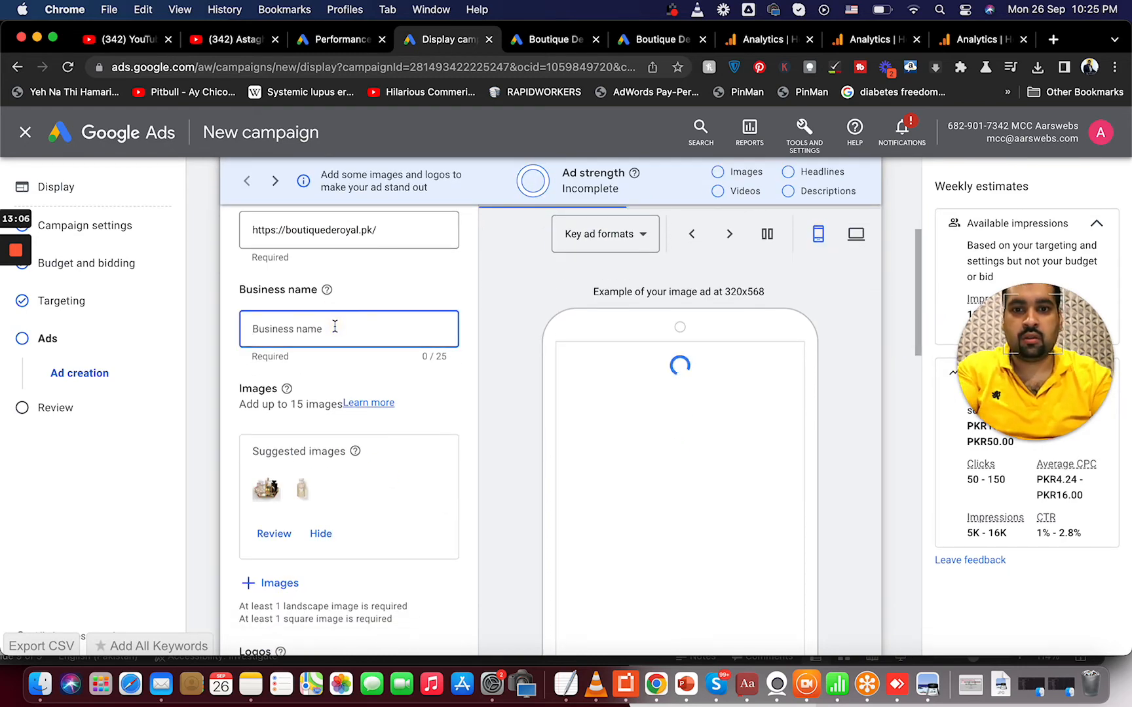
{"action": "type", "text": "Boutiqu"}
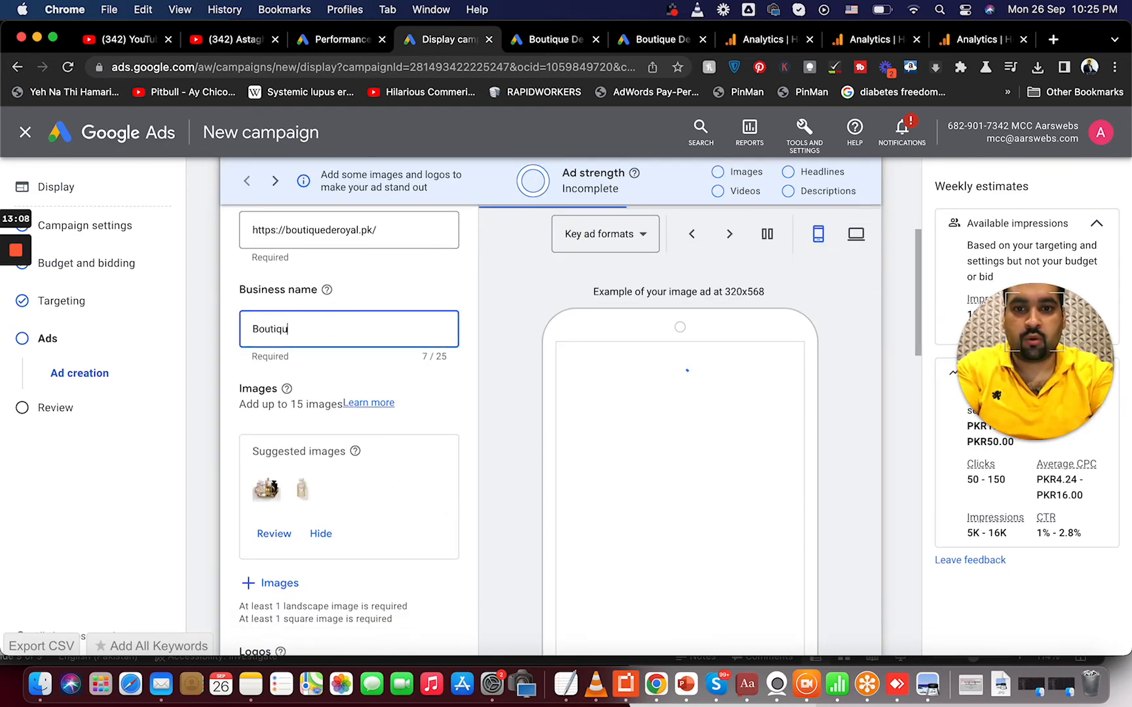
{"action": "type", "text": "e De Ro"}
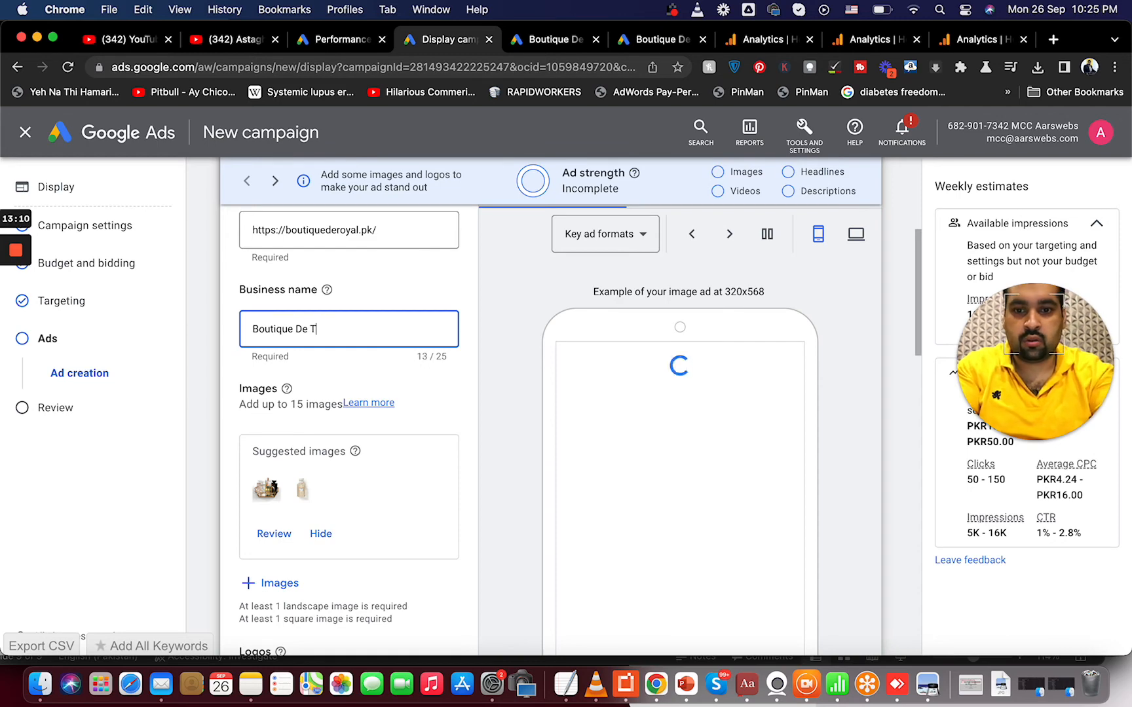
{"action": "type", "text": "yal"}
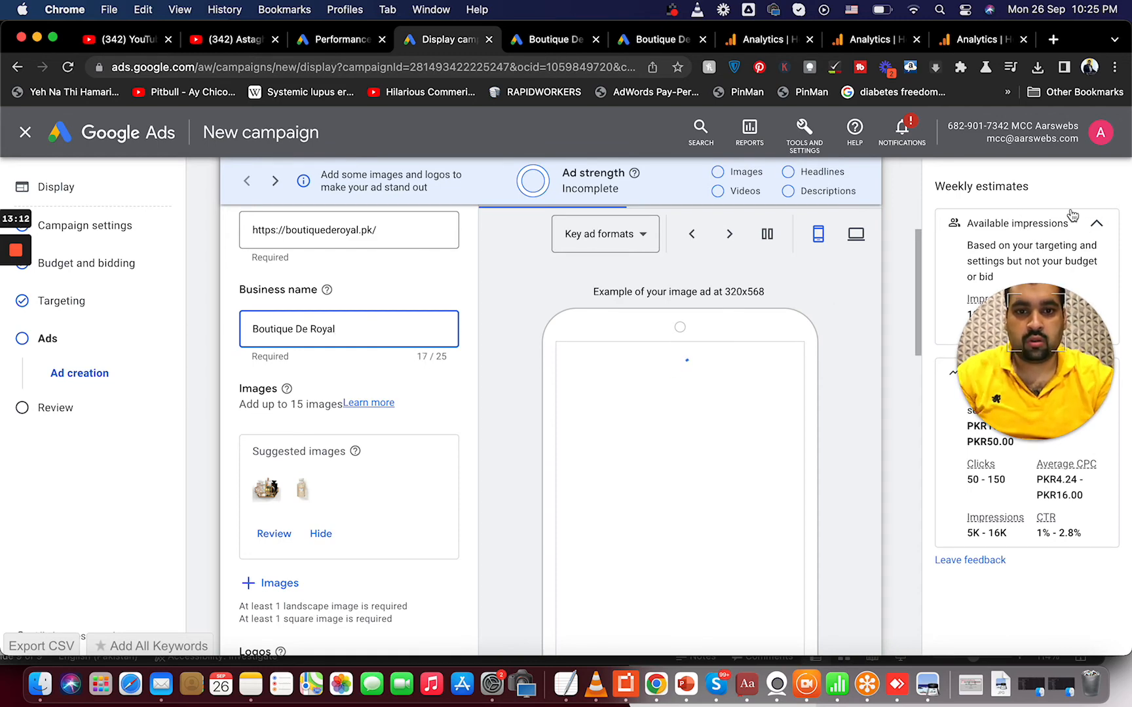
- Enter "Get Royal Perfumes and Other Products" as the ad's first description
{"action": "left_click_drag", "start_coordinate": [915, 325], "coordinate": [902, 551]}
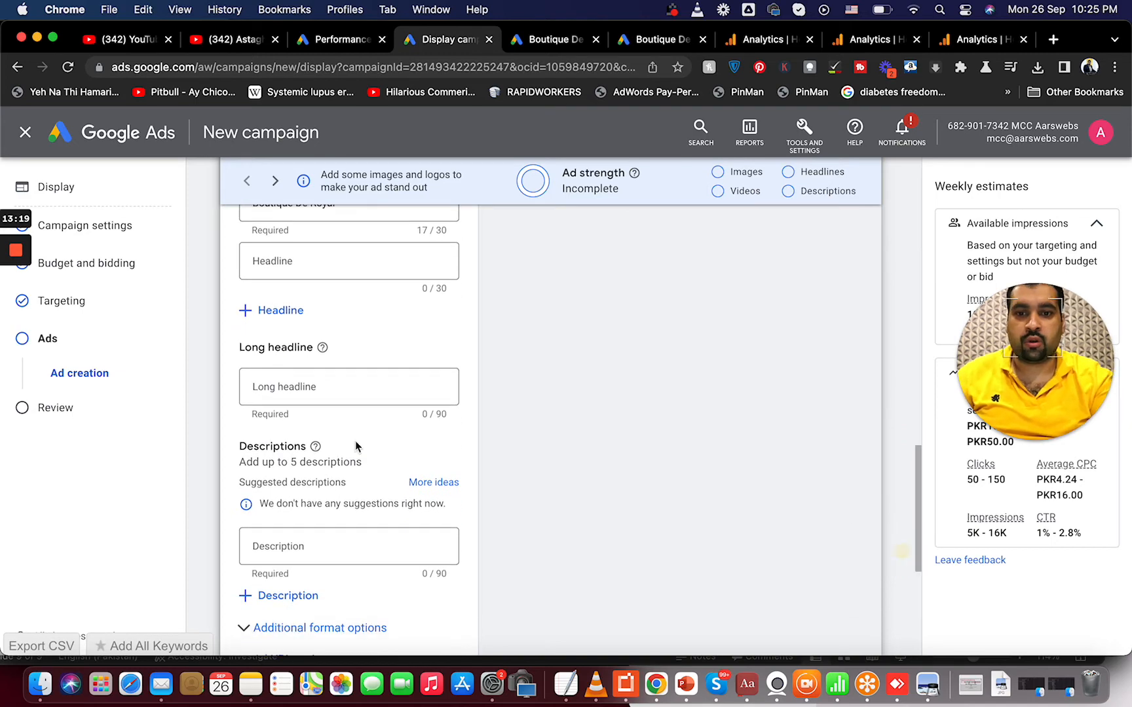
{"action": "left_click", "coordinate": [278, 552]}
{"action": "type", "text": "G"}
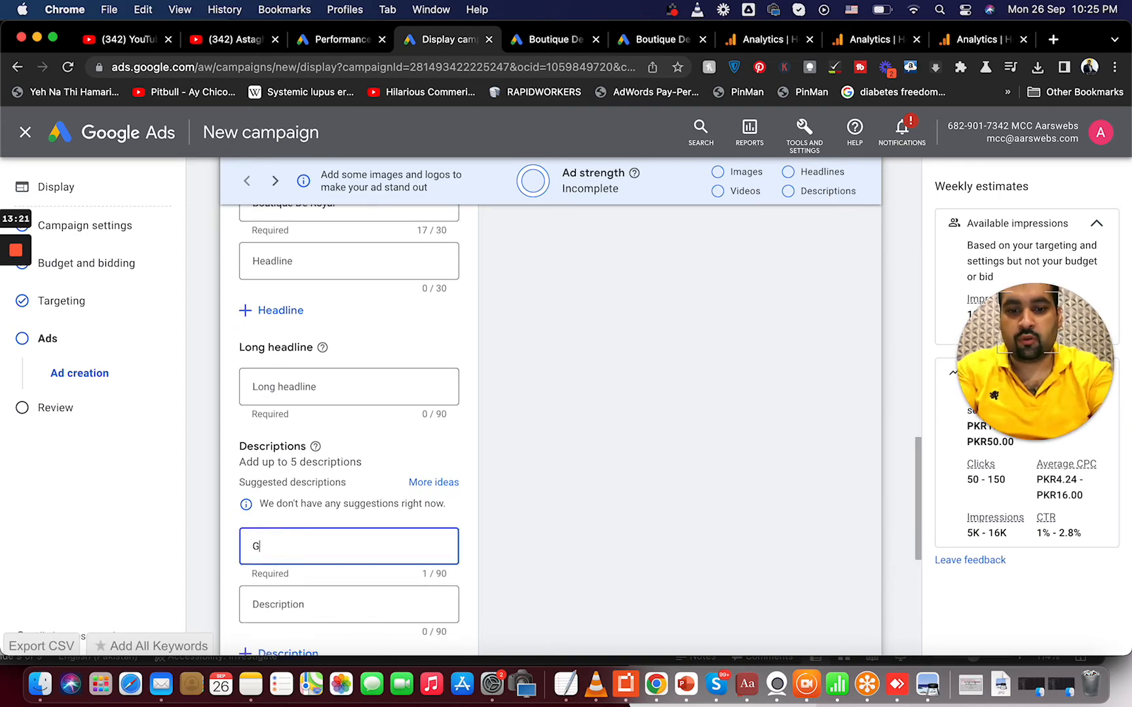
{"action": "type", "text": "et Roy"}
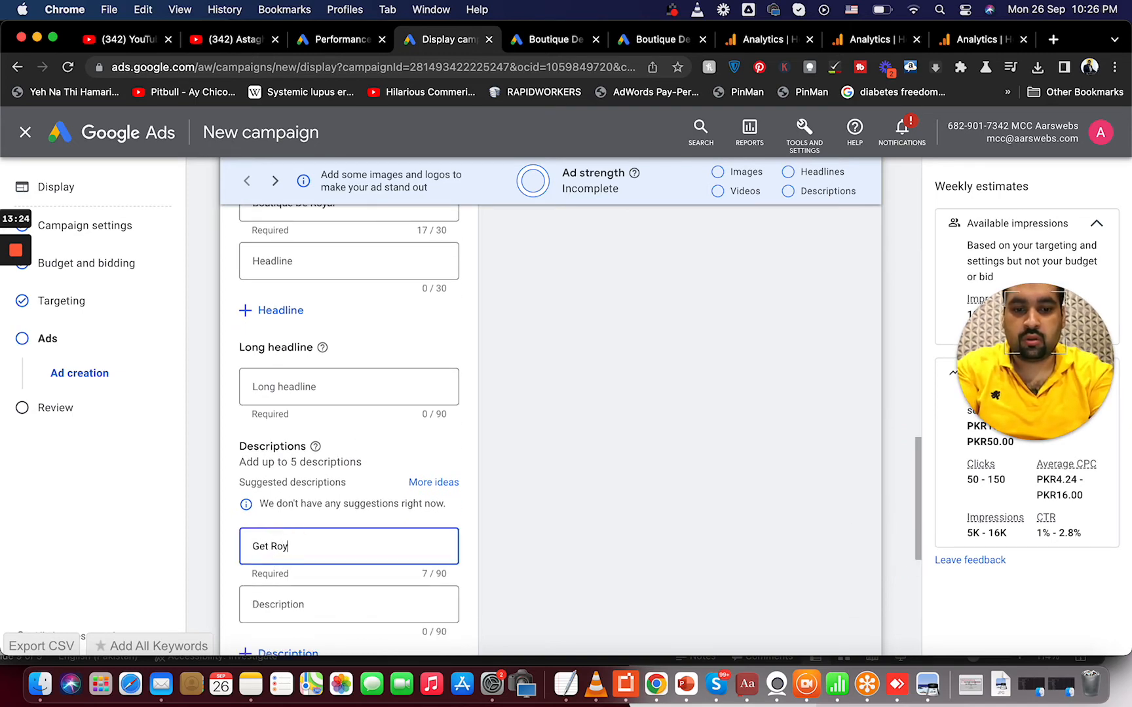
{"action": "type", "text": "al Perfumes"}
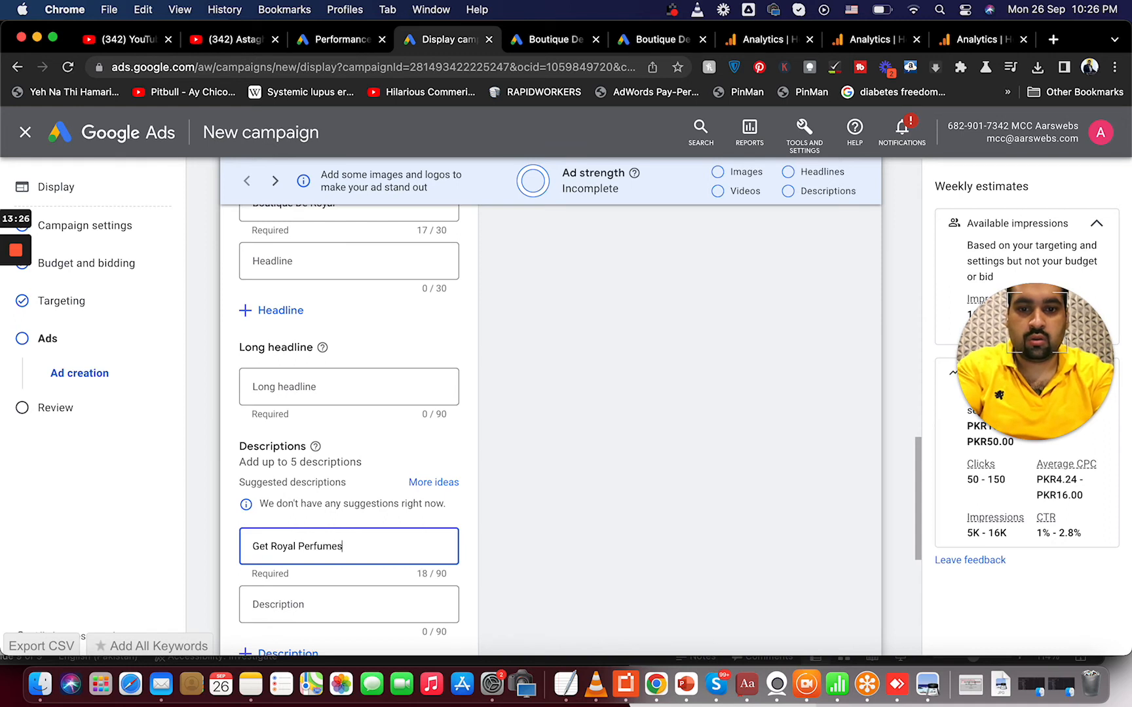
{"action": "type", "text": " and Other P"}
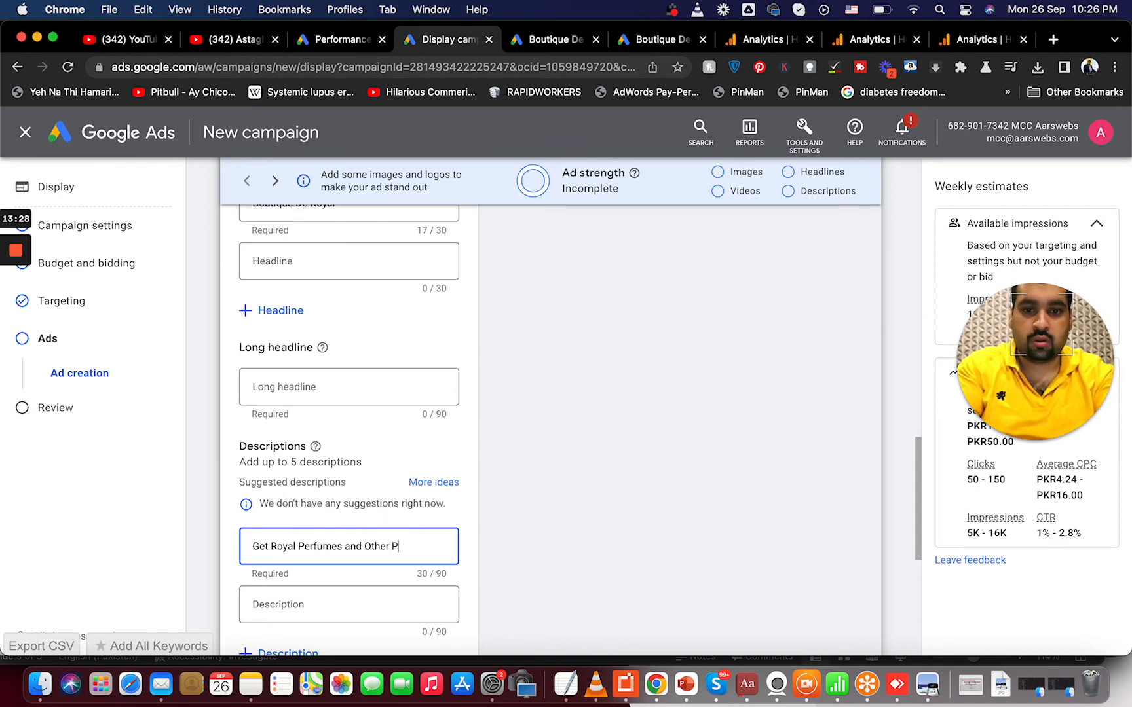
{"action": "type", "text": "rojects"}
- Enter "Wide Range of Products Available. Order Now" as the ad's second description
{"action": "left_click", "coordinate": [358, 616]}
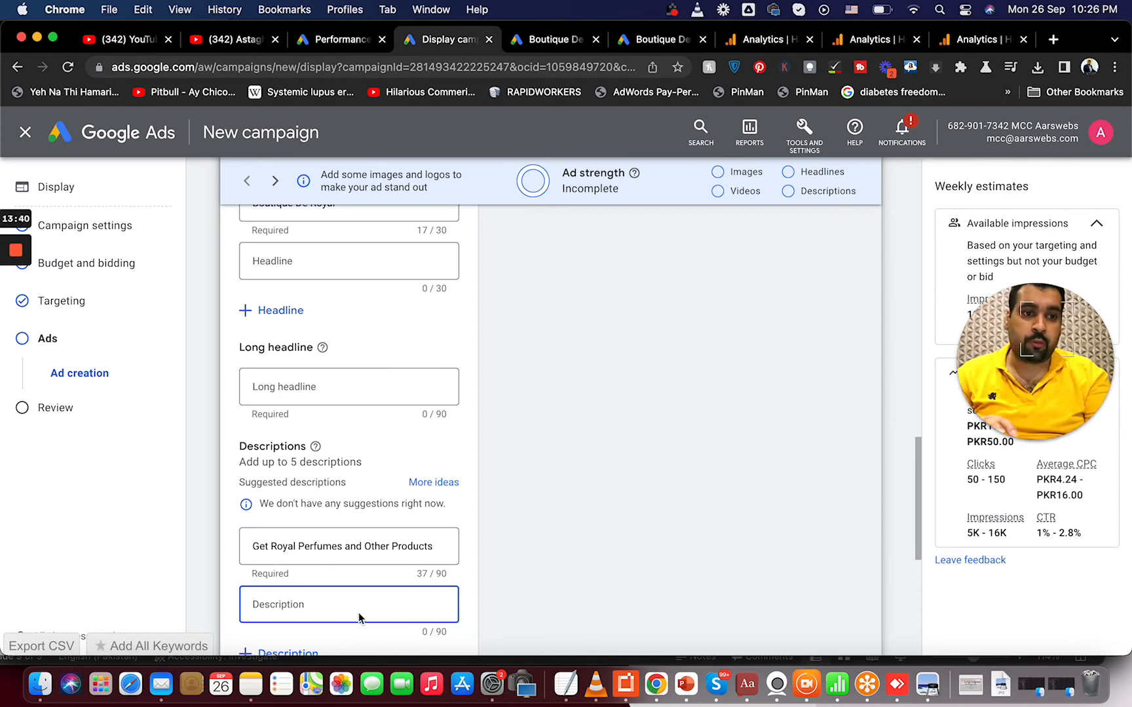
{"action": "type", "text": "B"}
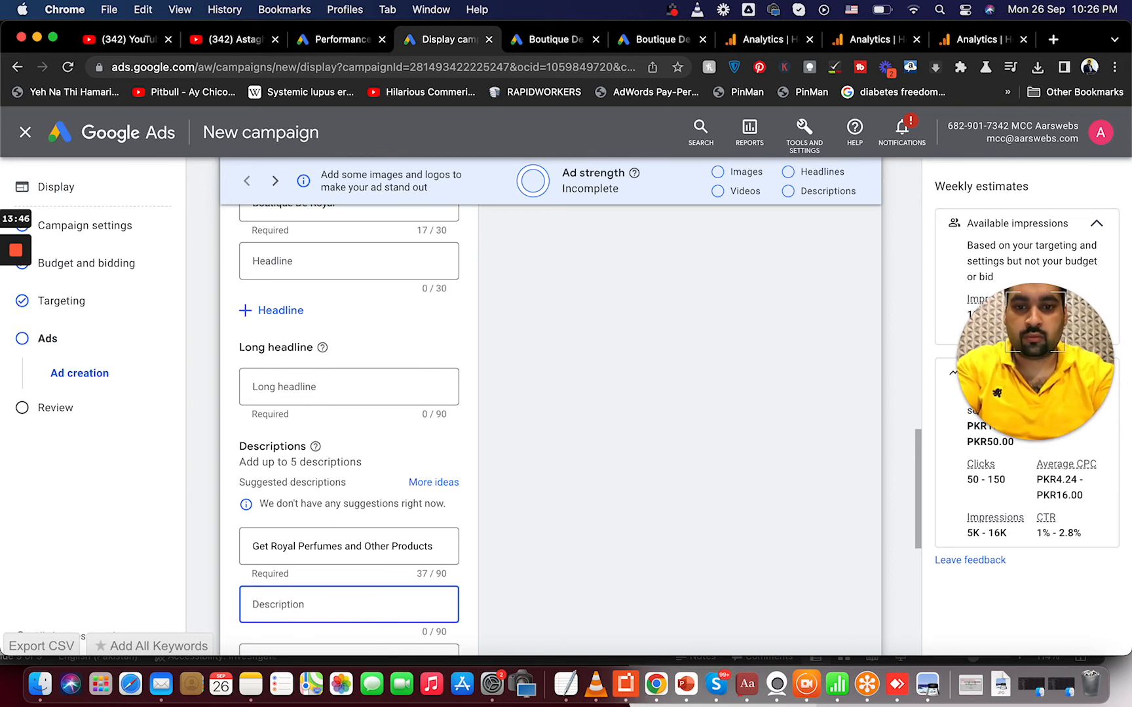
{"action": "type", "text": "Wide Range of Productsd"}
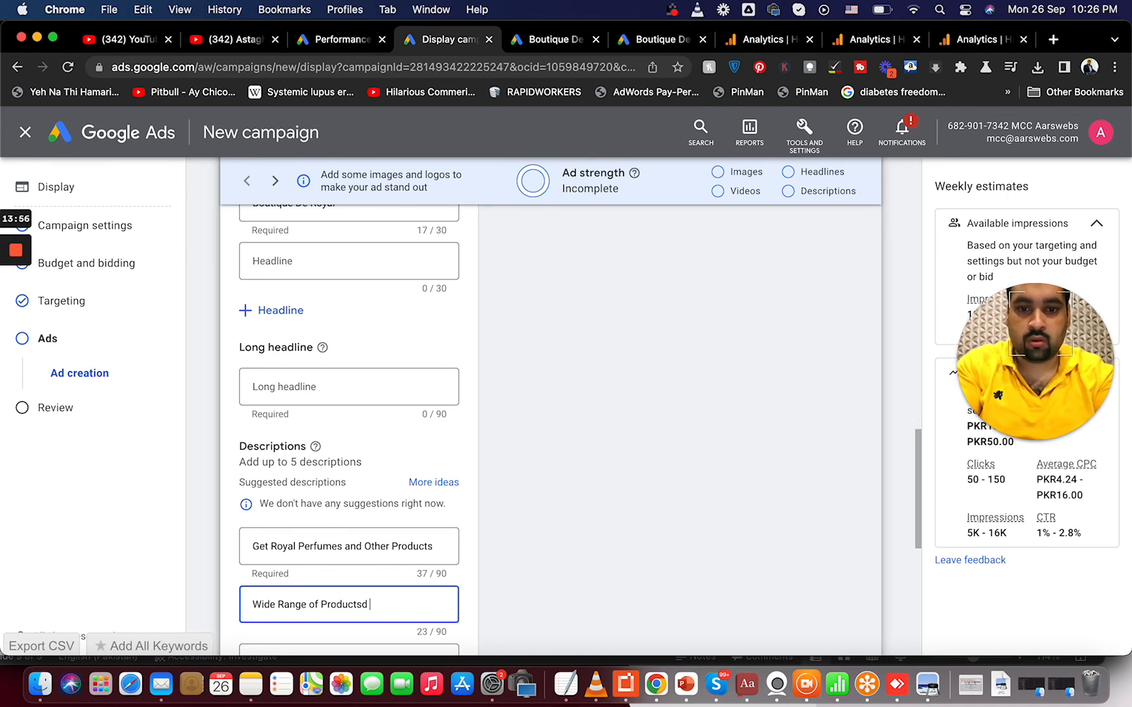
{"action": "type", "text": "Available."}
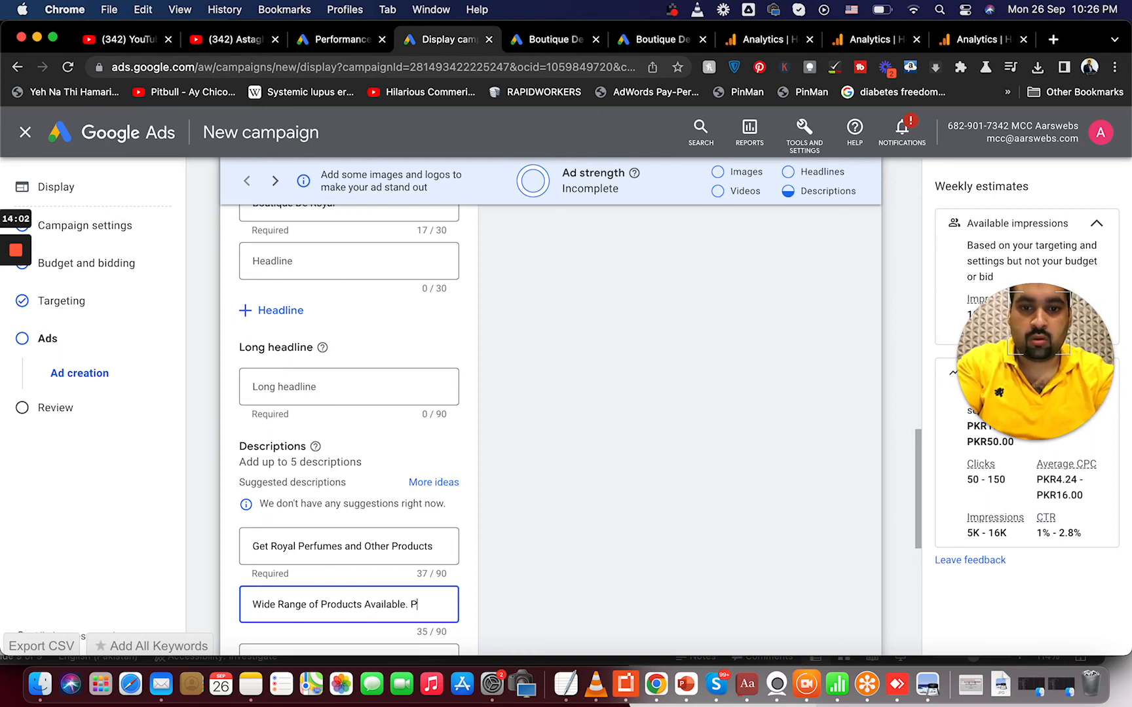
{"action": "type", "text": " Order Now"}
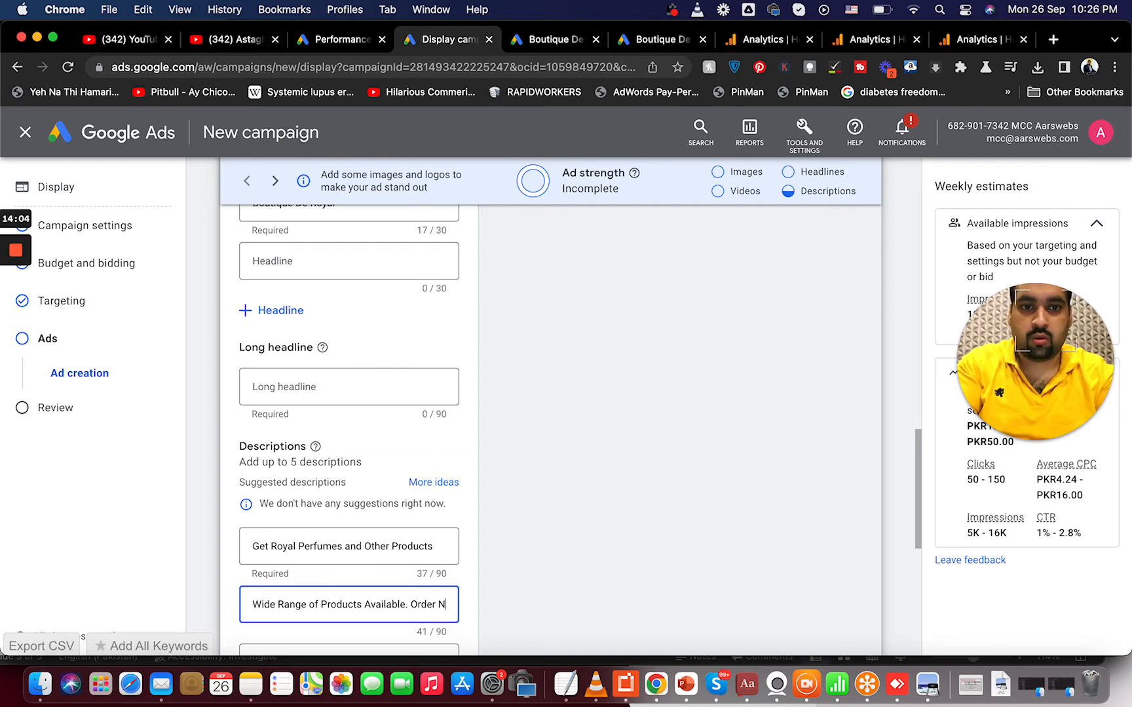
- Create the ad with the entered details and continue to the campaign review
{"action": "left_click_drag", "start_coordinate": [917, 506], "coordinate": [918, 629]}
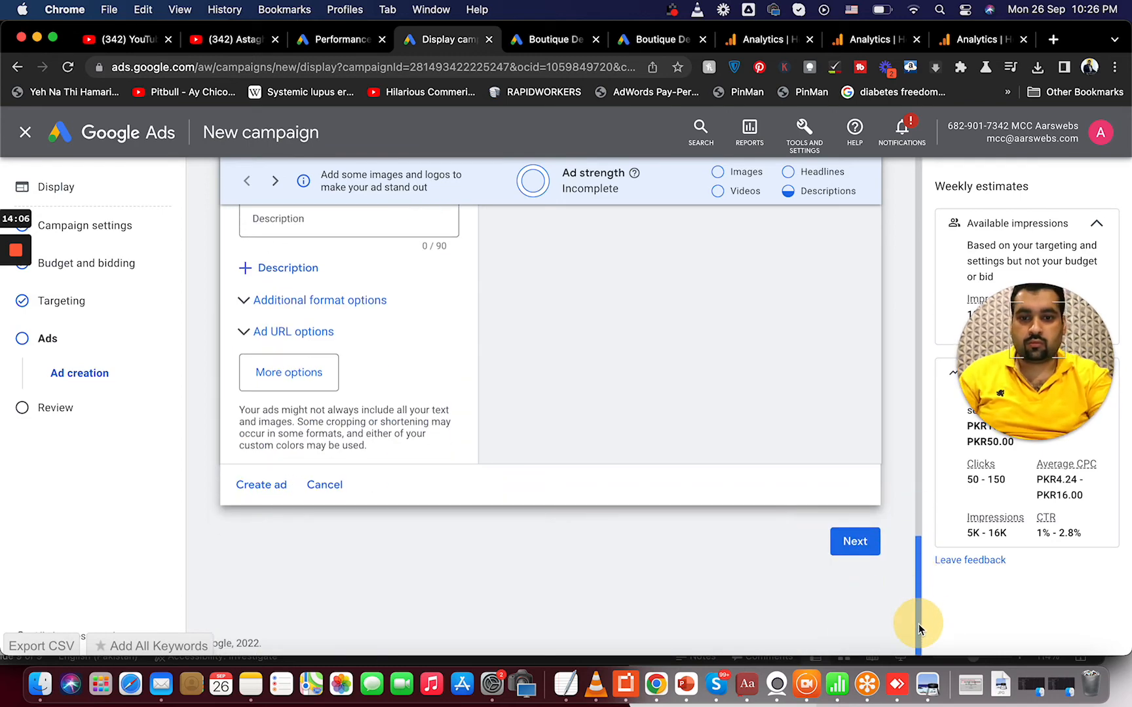
{"action": "left_click", "coordinate": [260, 488]}
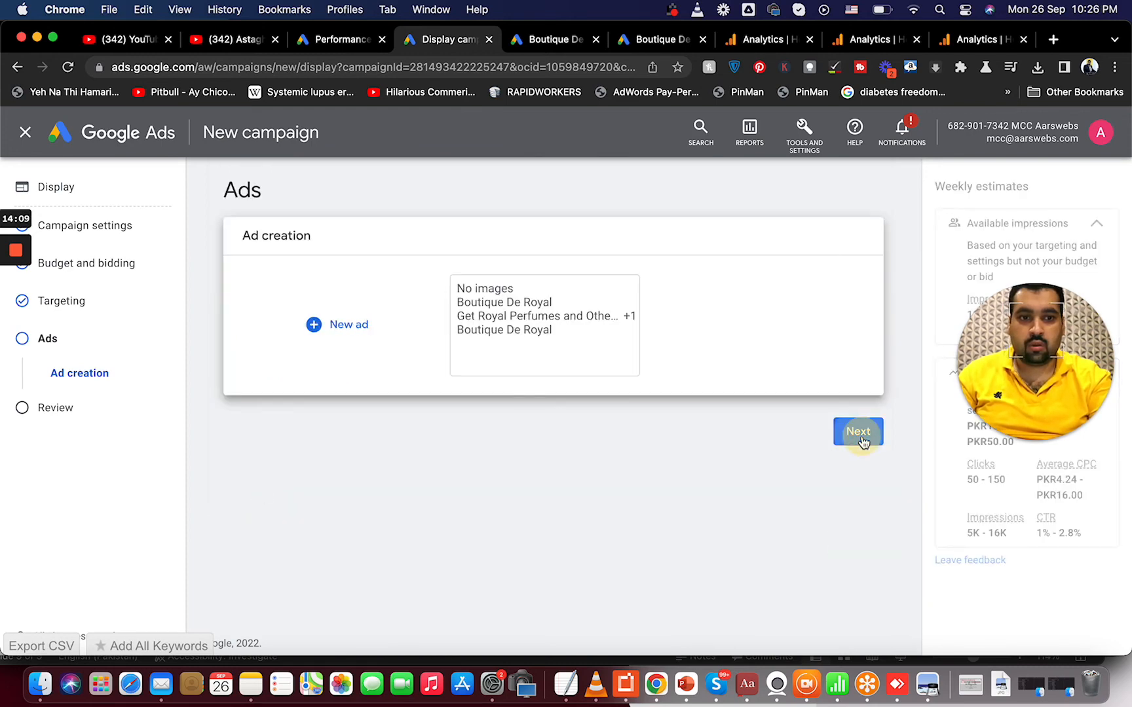
{"action": "left_click", "coordinate": [858, 432]}
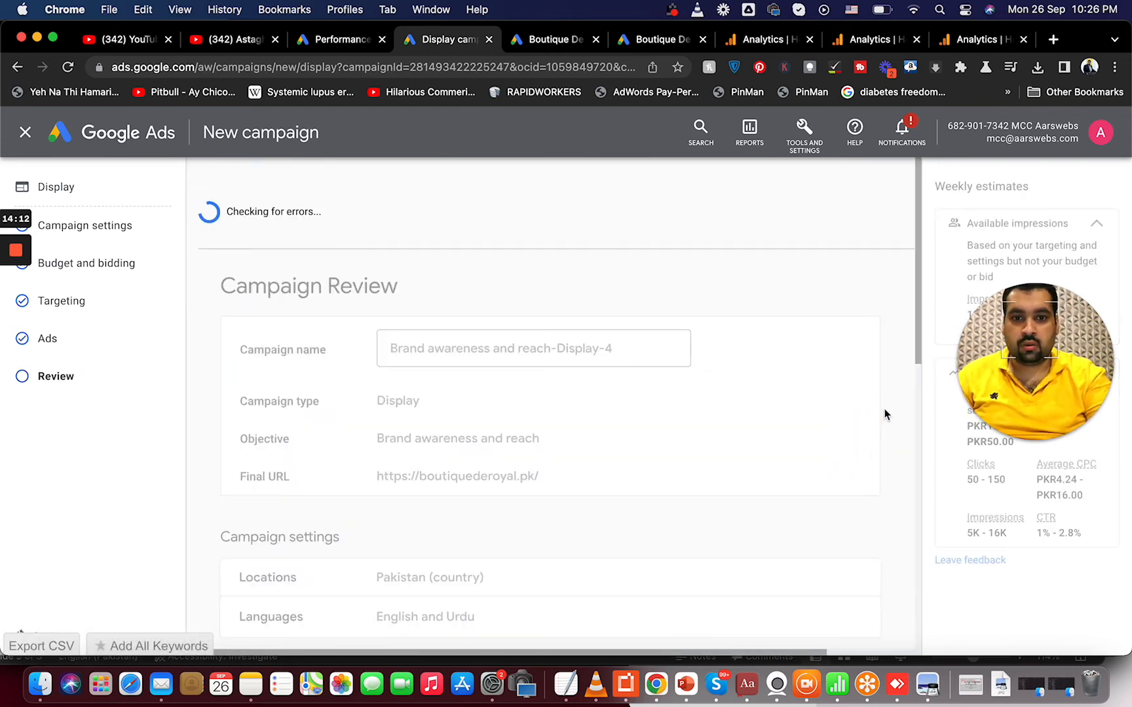
{"action": "left_click_drag", "start_coordinate": [917, 380], "coordinate": [910, 325]}
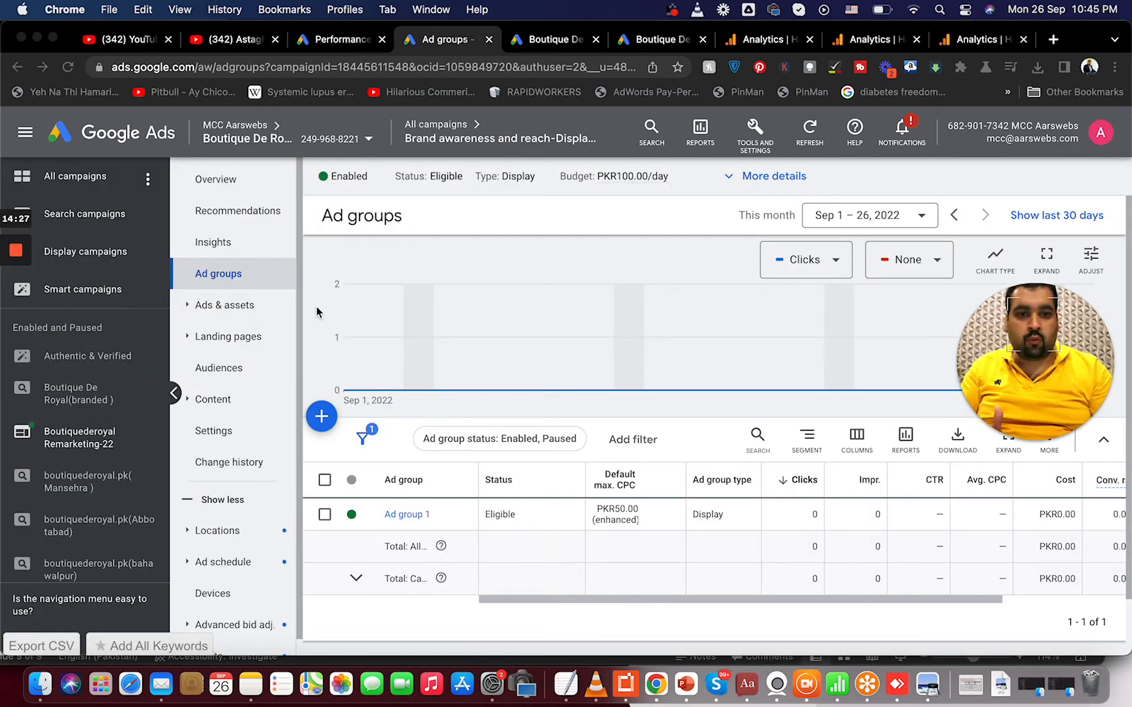
- In the Audience manager, select the "AdWords optimized list" and "All visitors (Google Analytics) System defined" segments
{"action": "left_click_drag", "start_coordinate": [694, 600], "coordinate": [563, 585]}
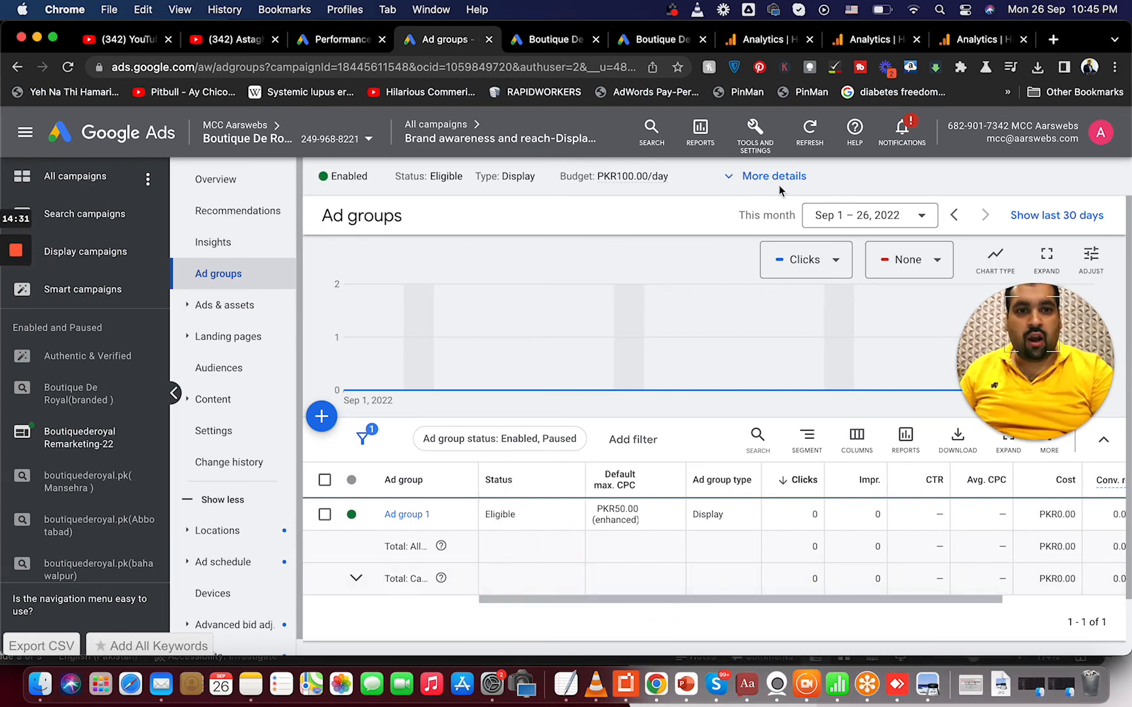
{"action": "left_click", "coordinate": [756, 138]}
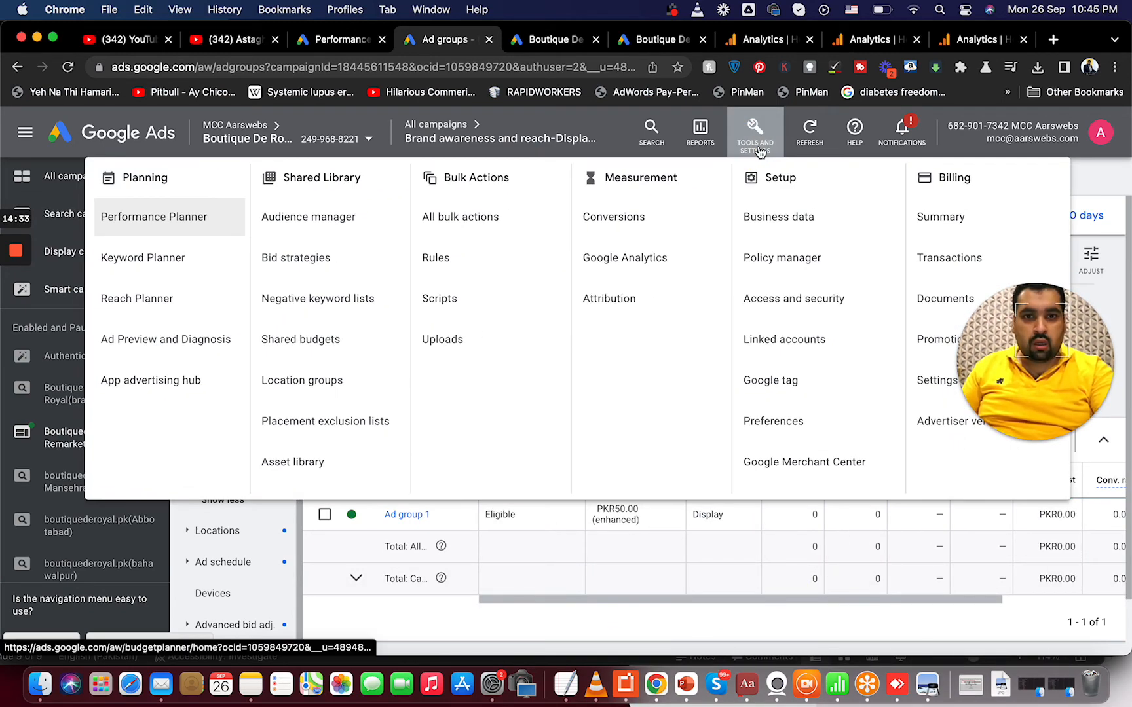
{"action": "left_click", "coordinate": [358, 229]}
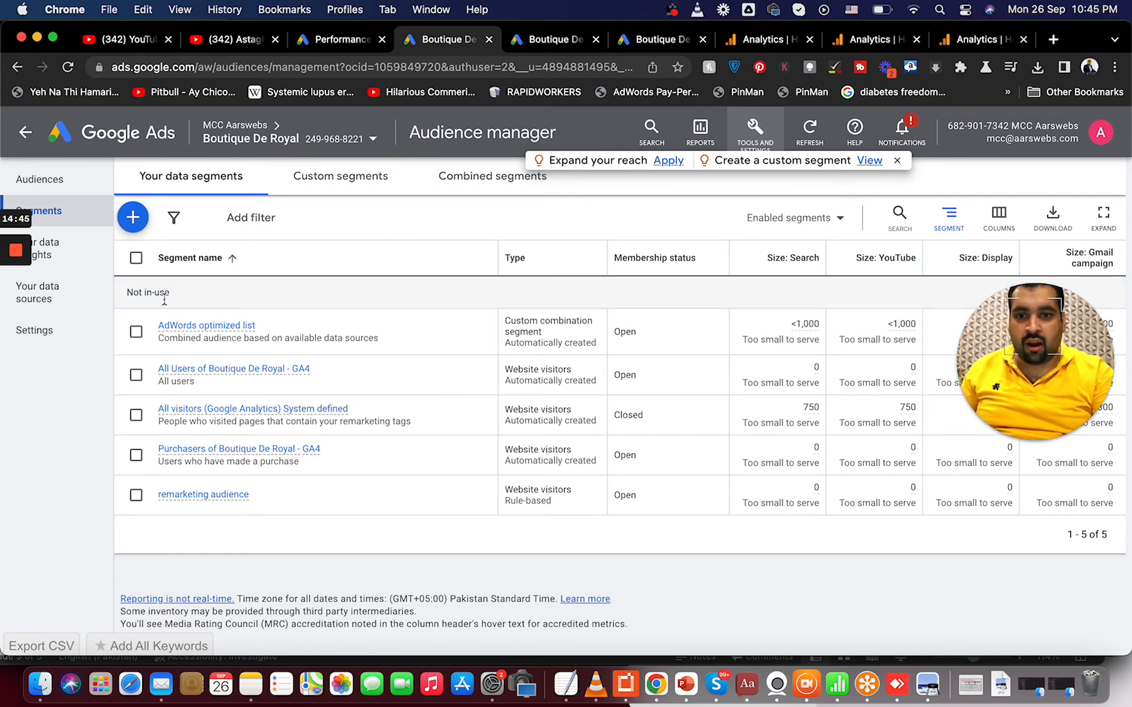
{"action": "left_click", "coordinate": [135, 332]}
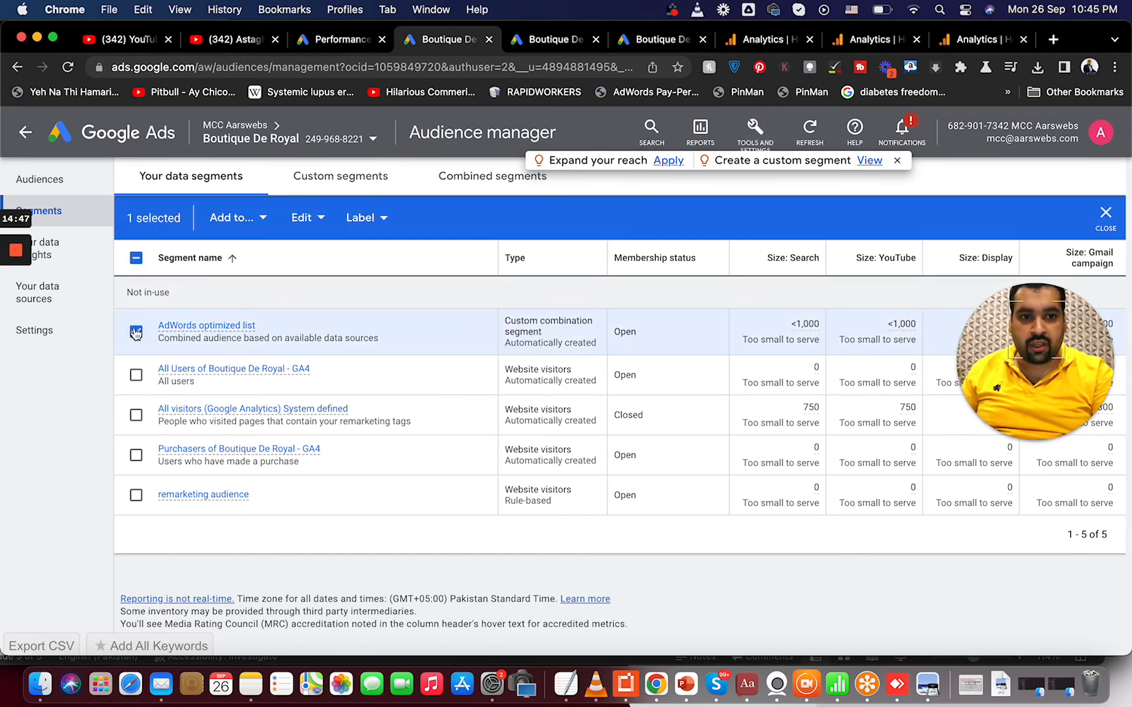
{"action": "left_click", "coordinate": [135, 414]}
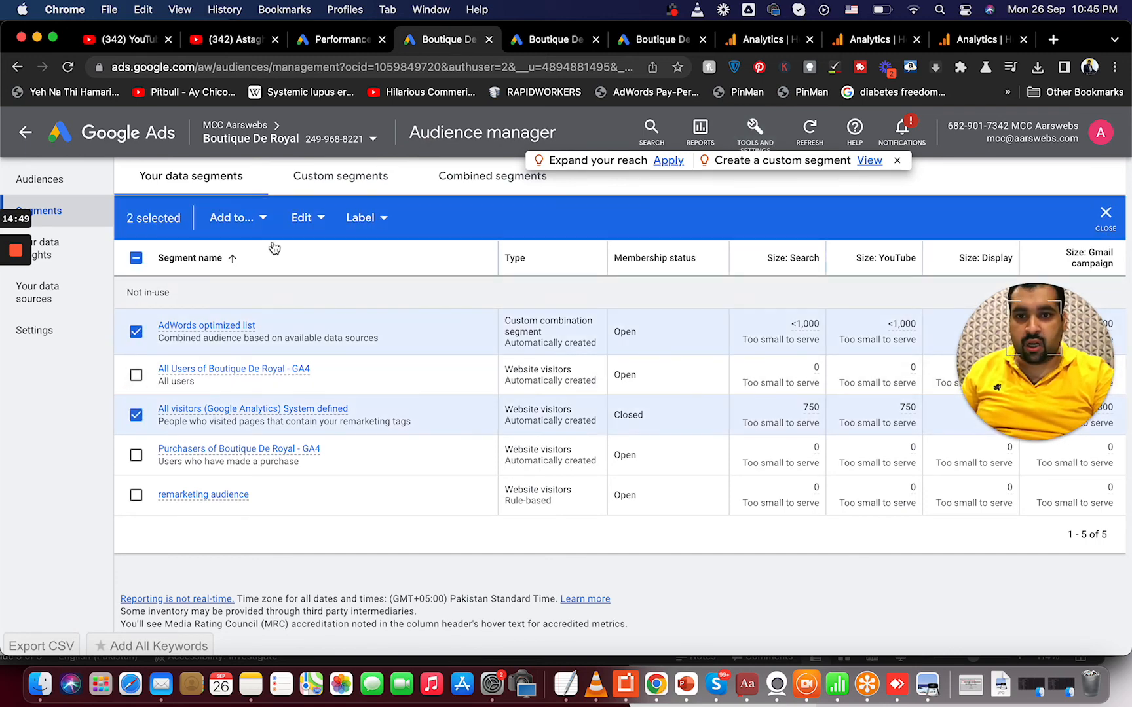
- Add the selected segments to Ad group 1 of the Brand awareness and reach-Display-4 campaign with the Smart default targeting setting
{"action": "left_click", "coordinate": [261, 226]}
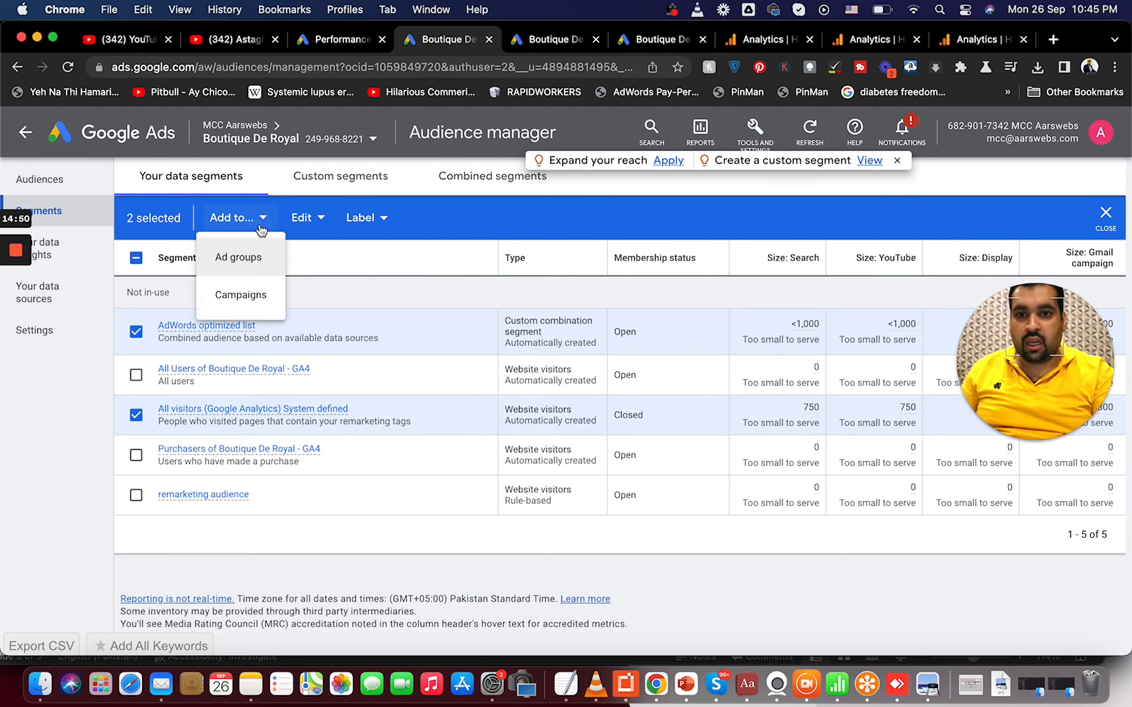
{"action": "left_click", "coordinate": [265, 260]}
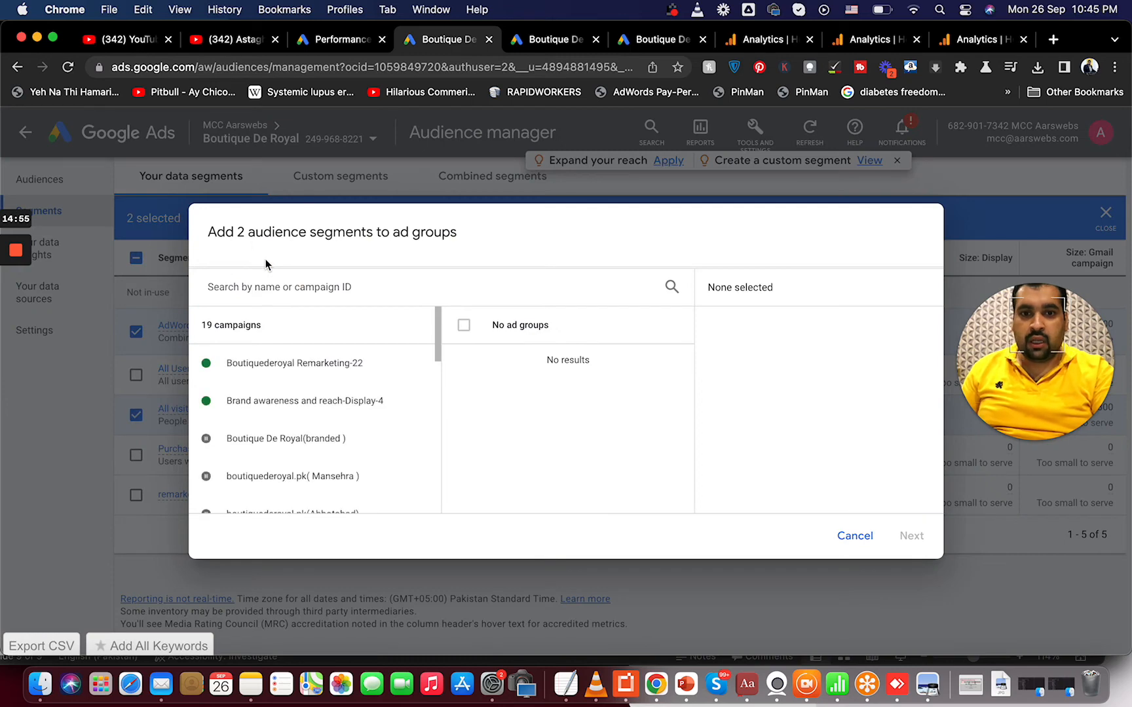
{"action": "left_click", "coordinate": [285, 401]}
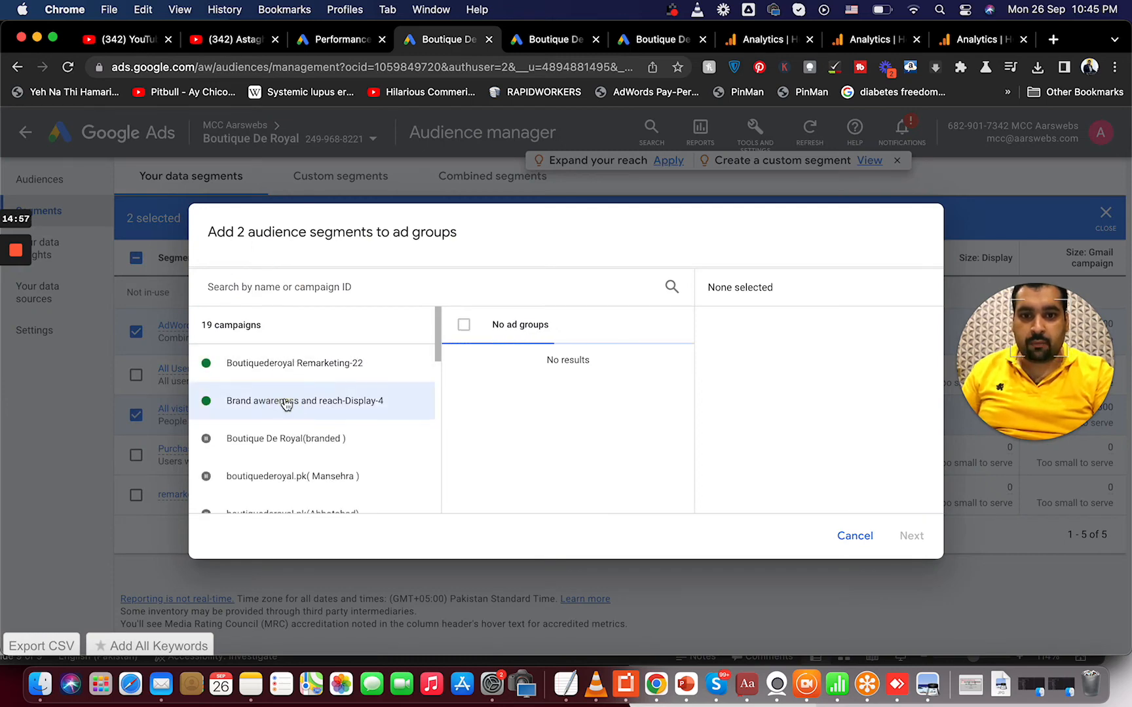
{"action": "left_click", "coordinate": [464, 363]}
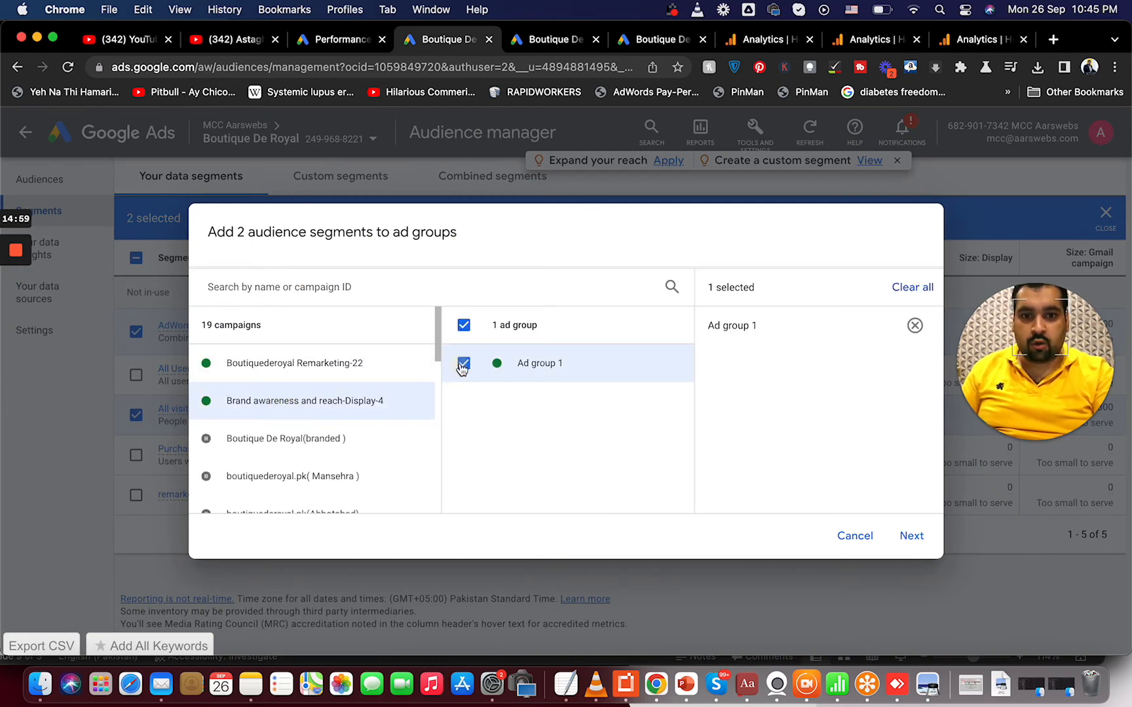
{"action": "left_click", "coordinate": [910, 536]}
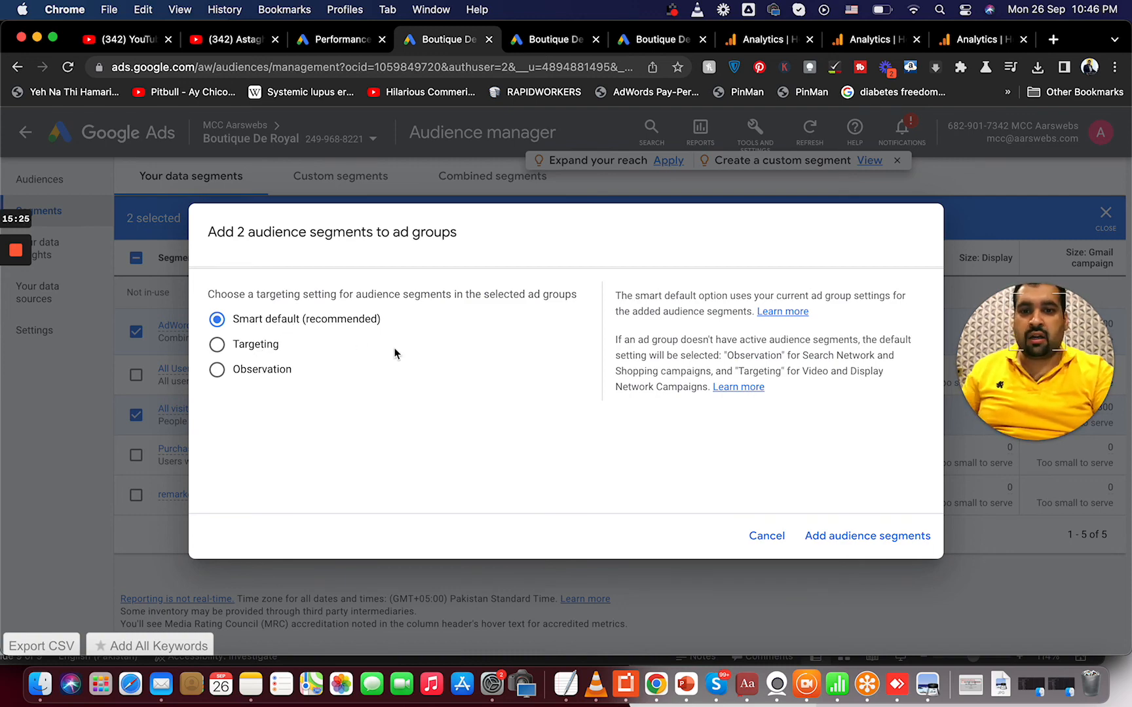
{"action": "left_click", "coordinate": [851, 537]}
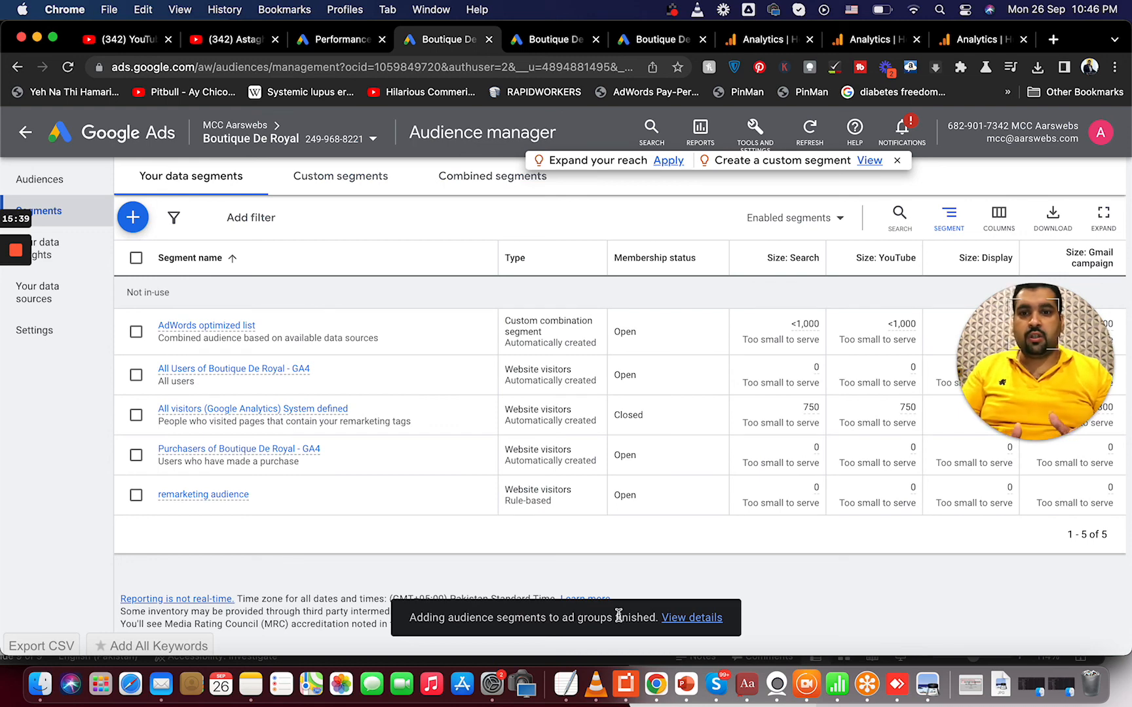
- Return to the account's campaign list and open the Brand awareness and reach-Display-4 campaign
{"action": "left_click", "coordinate": [28, 136]}
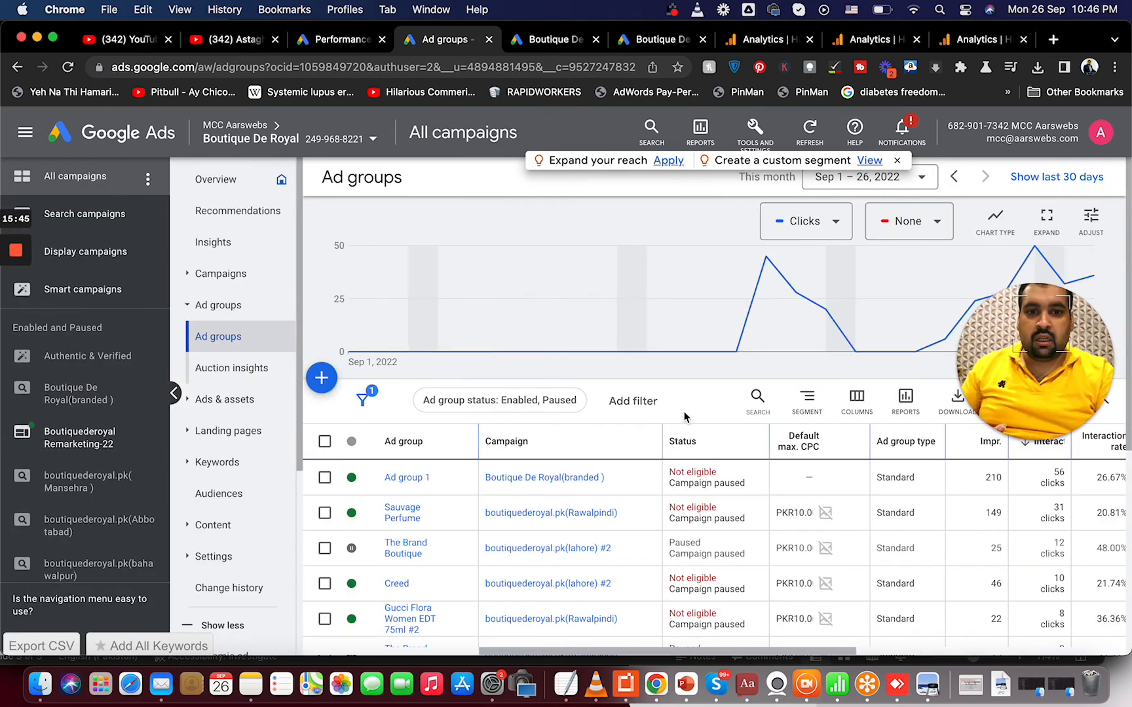
{"action": "scroll", "coordinate": [1129, 301], "scroll_direction": "down", "scroll_amount": 5}
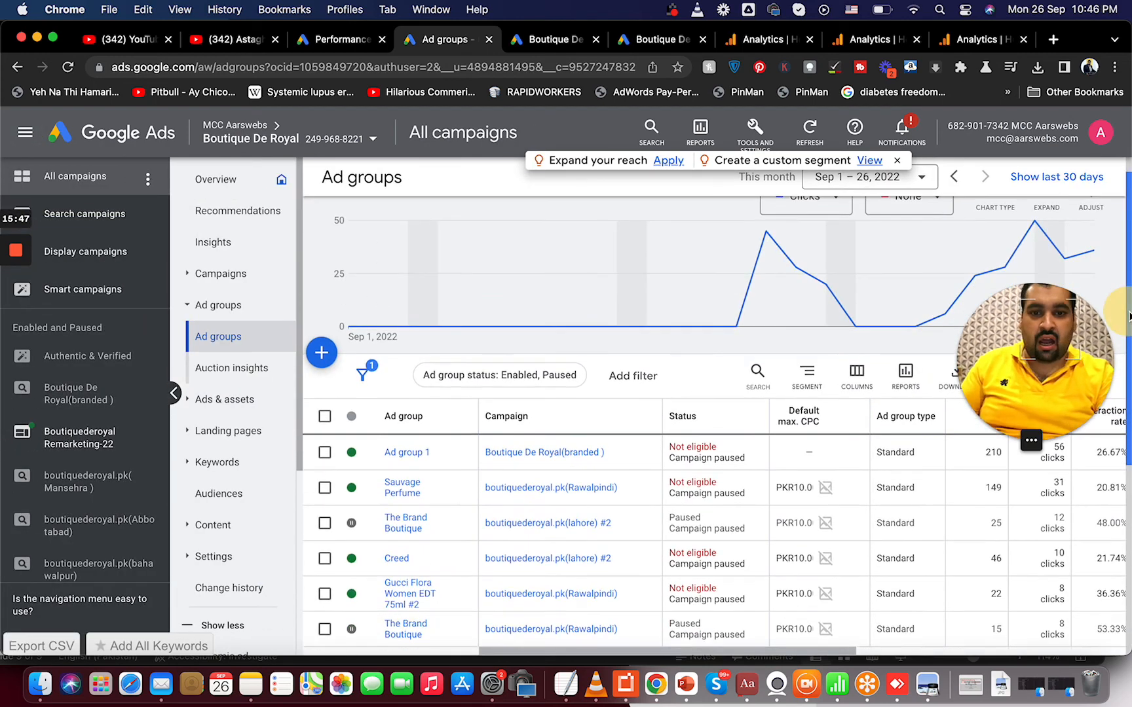
{"action": "scroll", "coordinate": [524, 218], "scroll_direction": "up", "scroll_amount": 5}
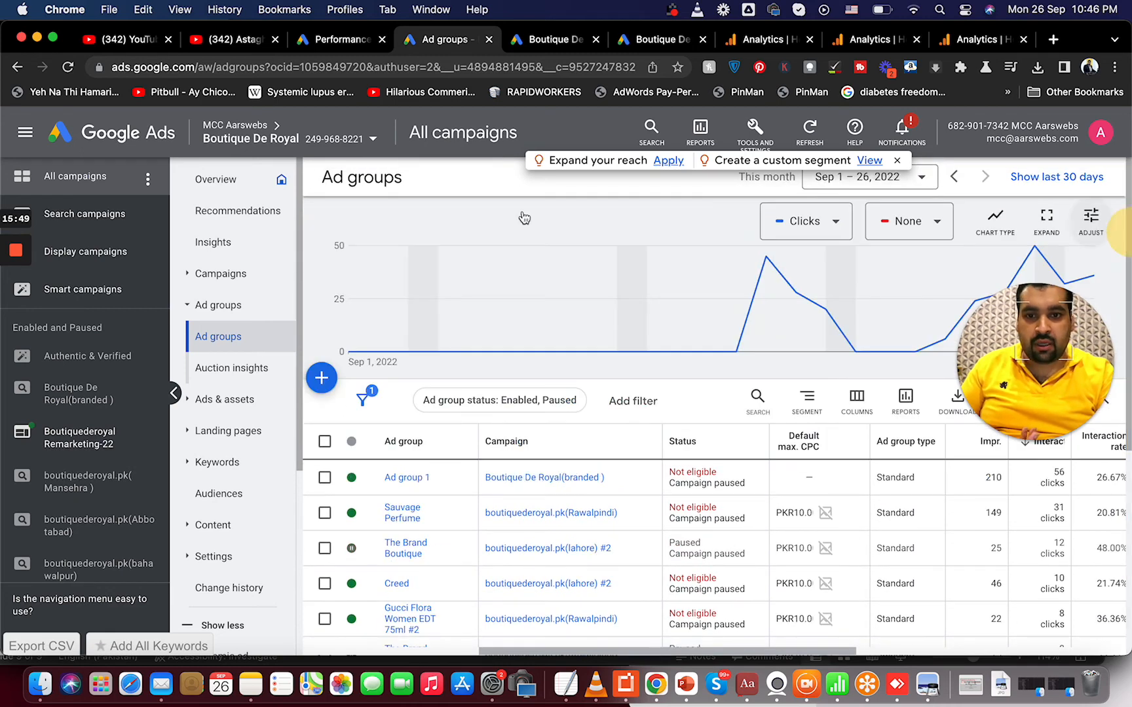
{"action": "left_click", "coordinate": [264, 275]}
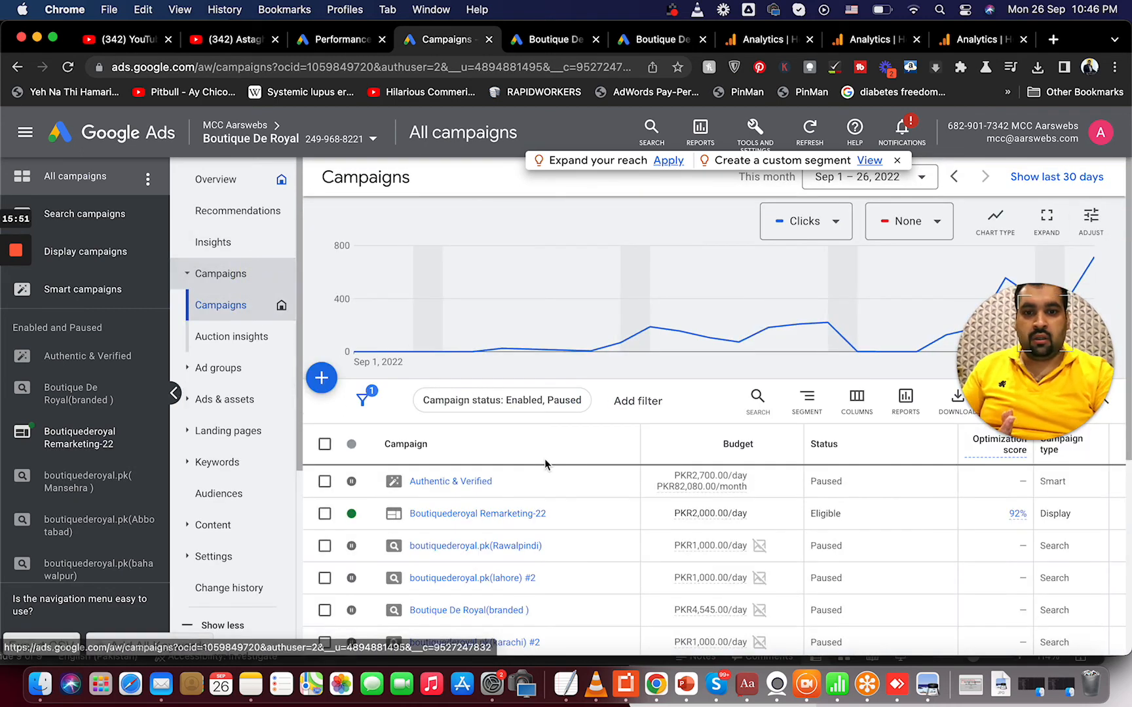
{"action": "left_click_drag", "start_coordinate": [1124, 333], "coordinate": [1074, 557]}
{"action": "left_click", "coordinate": [1070, 565]}
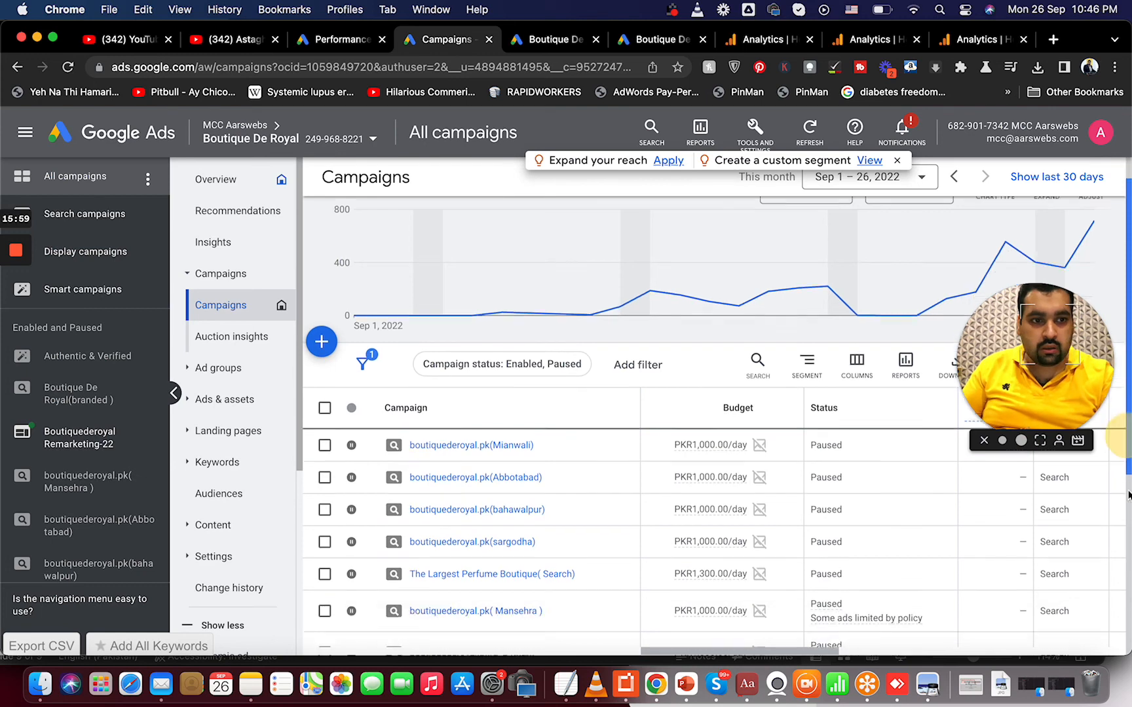
{"action": "scroll", "coordinate": [594, 576], "scroll_direction": "down", "scroll_amount": 5}
{"action": "left_click", "coordinate": [505, 537]}
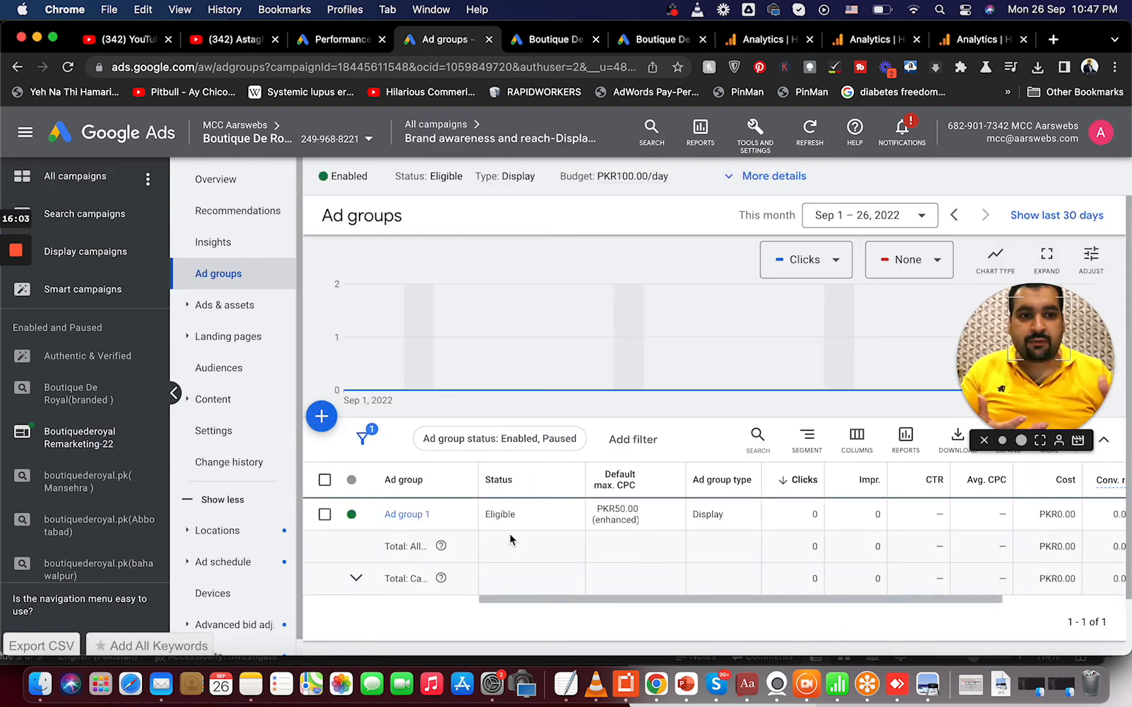
- Review the campaign's ads and its audience segments and demographics
{"action": "left_click", "coordinate": [262, 312]}
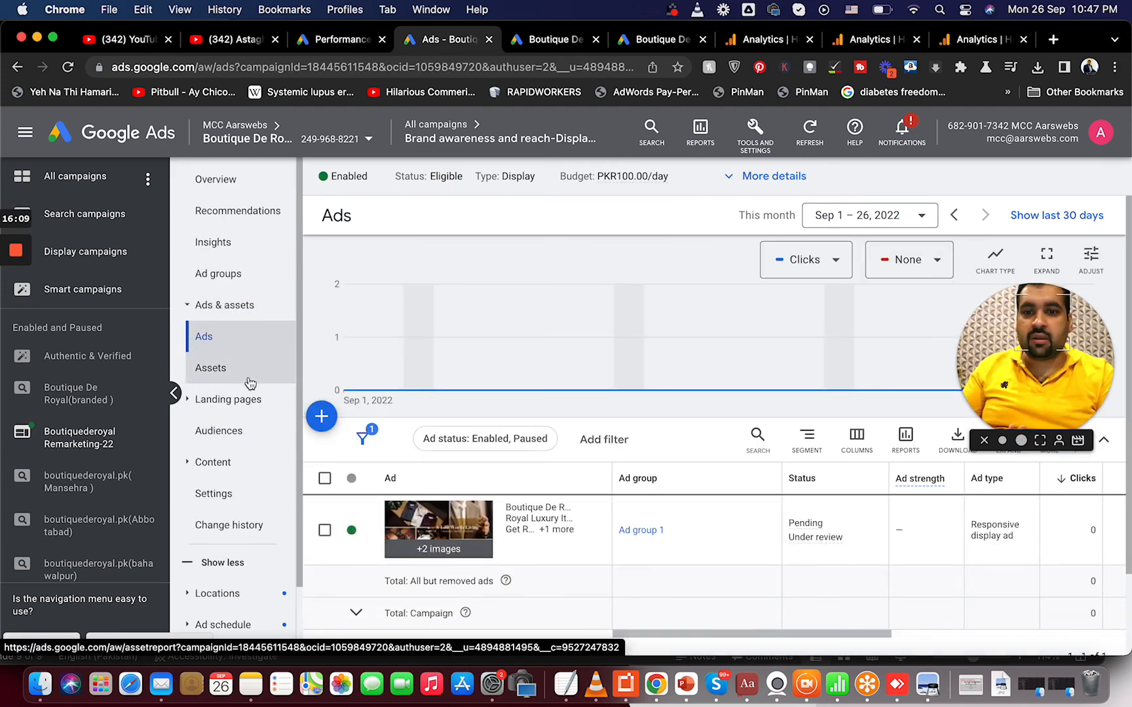
{"action": "left_click", "coordinate": [247, 432]}
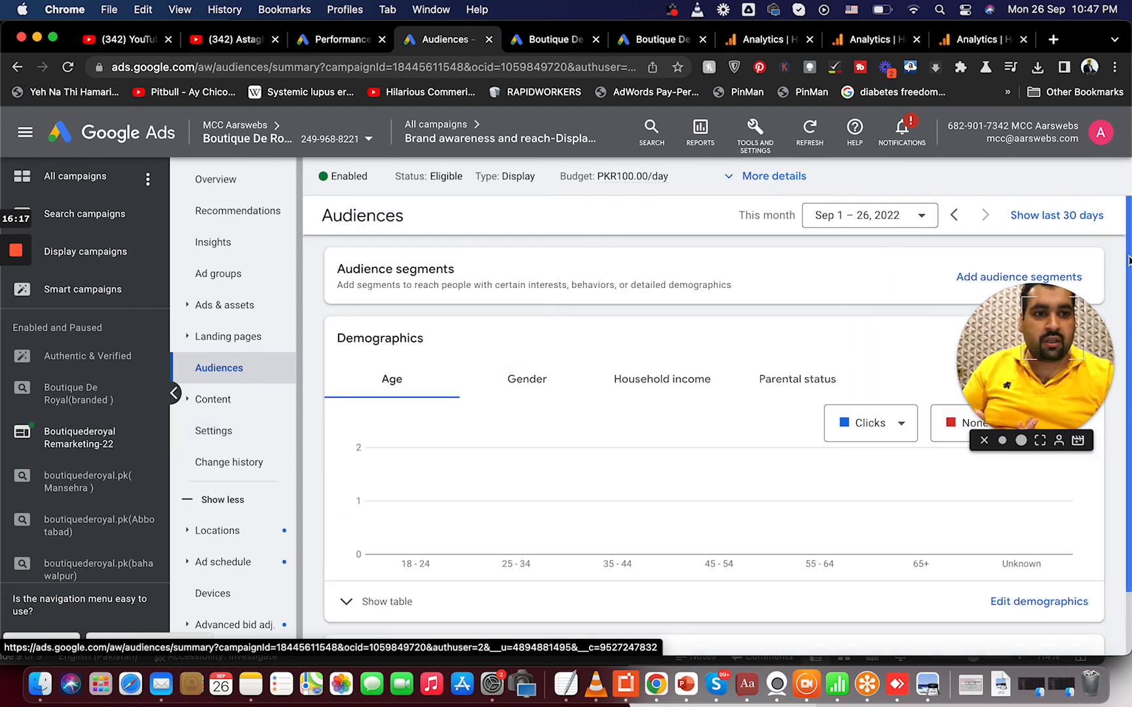
{"action": "mouse_move", "coordinate": [1129, 261]}
{"action": "left_mouse_down"}
{"action": "mouse_move", "coordinate": [1124, 373]}
{"action": "mouse_move", "coordinate": [1112, 254]}
{"action": "left_mouse_up"}
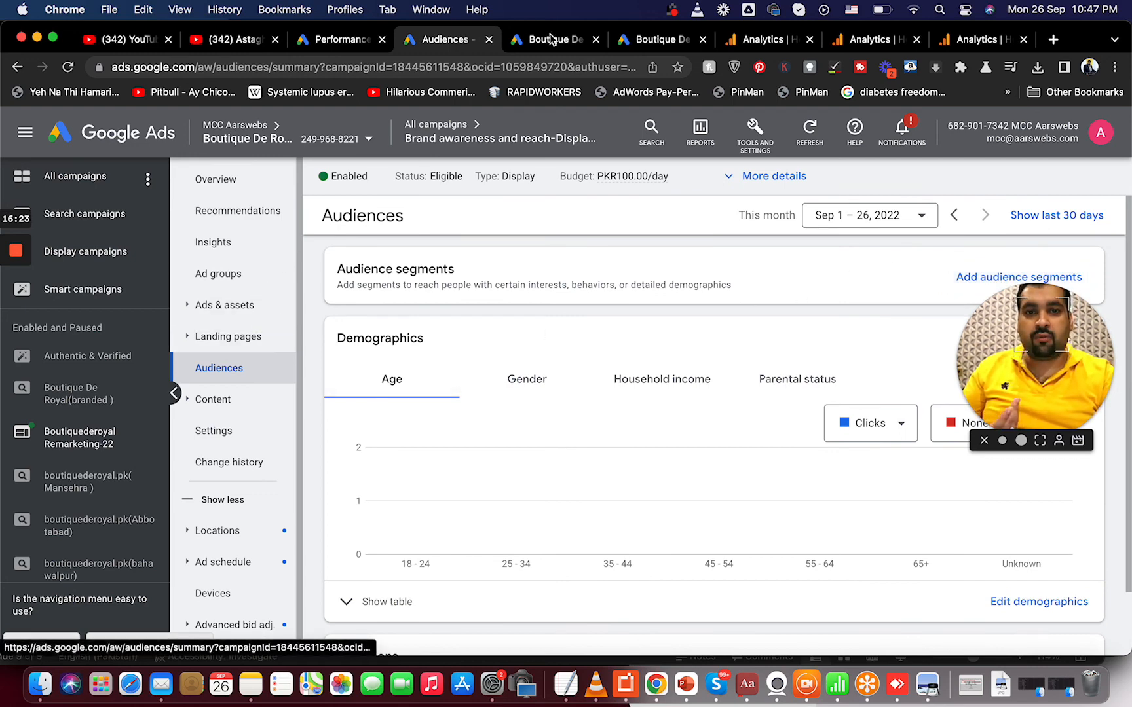
{"action": "left_click", "coordinate": [1039, 440]}
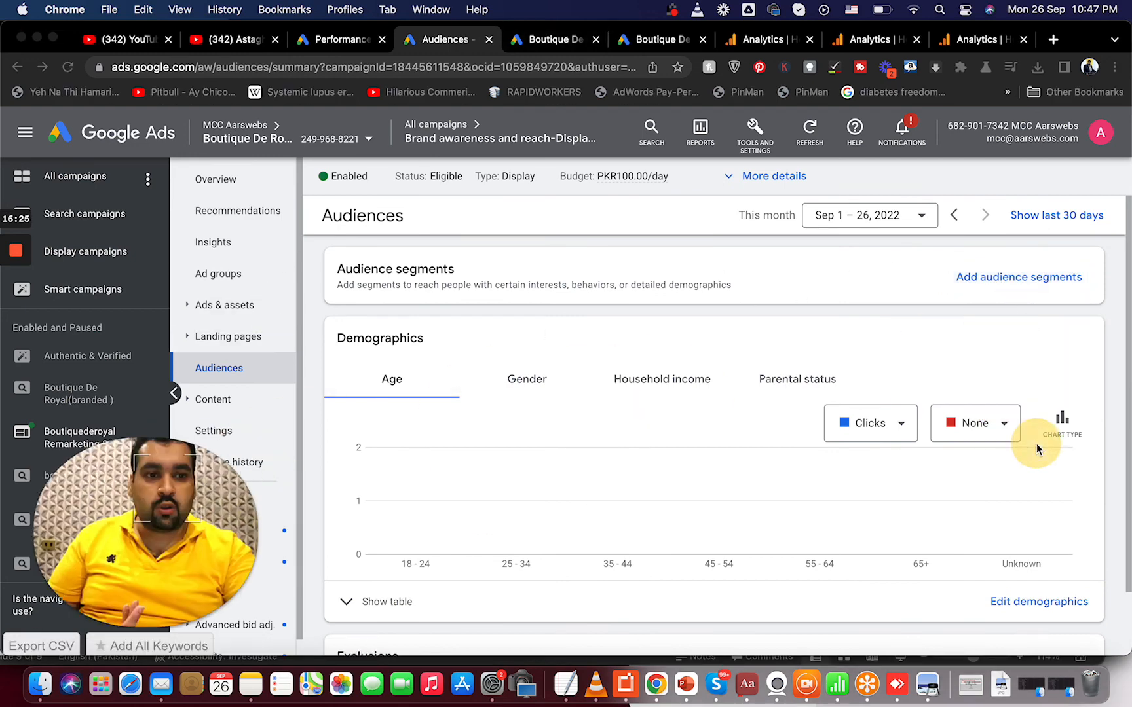